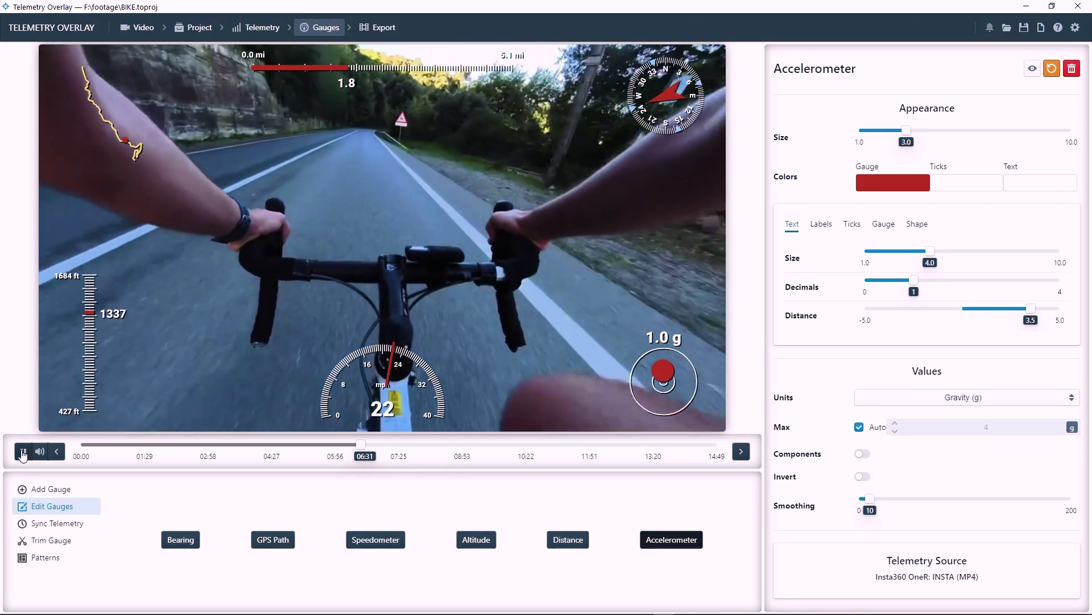
- Pause playback and delete the Accelerometer and Bearing gauges, then select the Distance gauge
key("space")
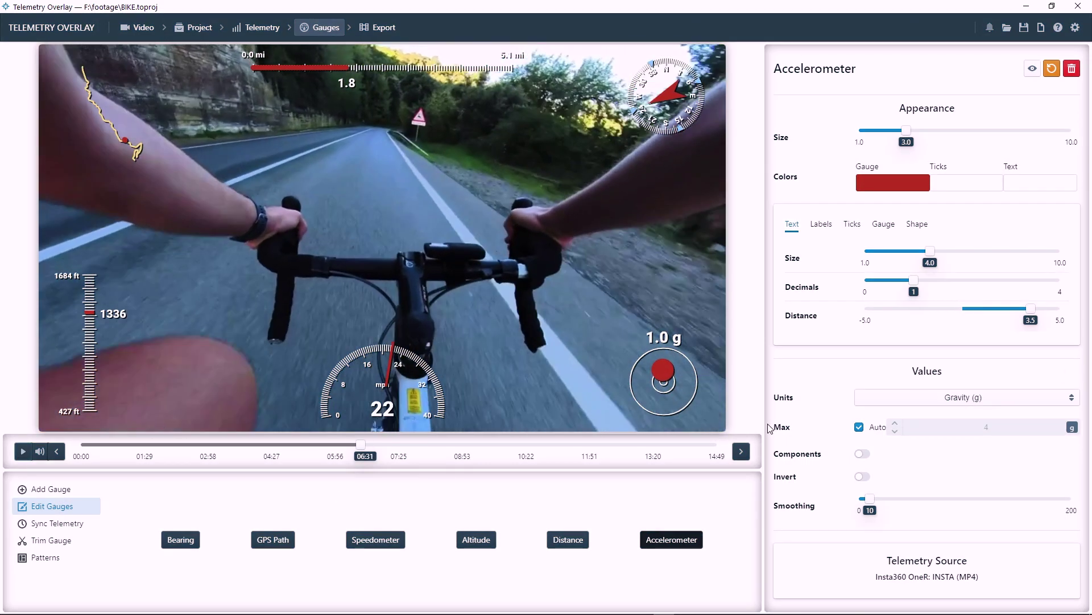
key("Delete")
left_click(631, 324)
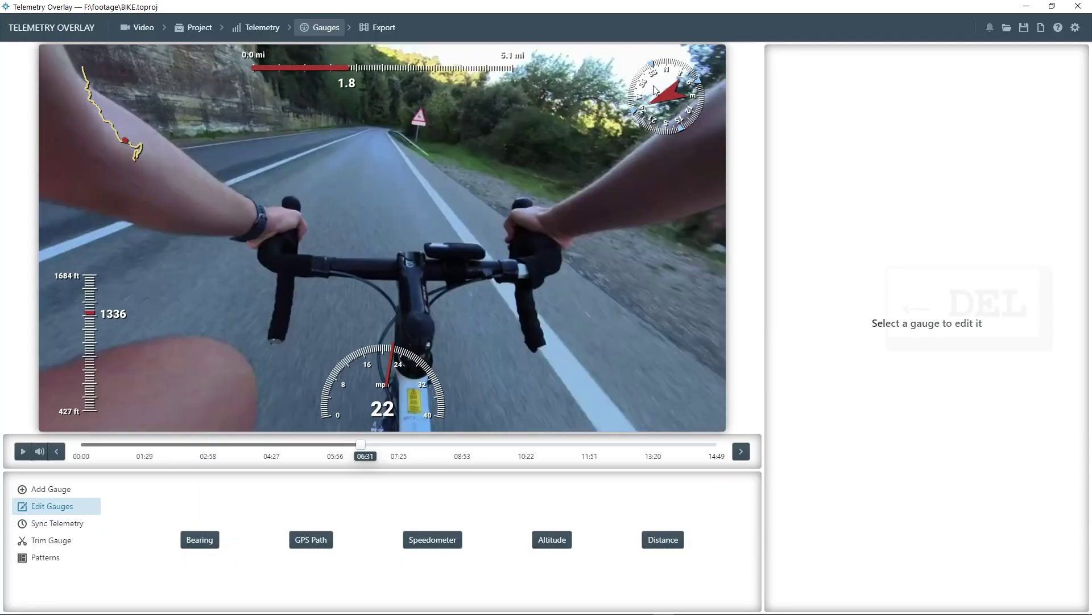
left_click(653, 85)
key("Delete")
left_click(632, 322)
left_click(425, 73)
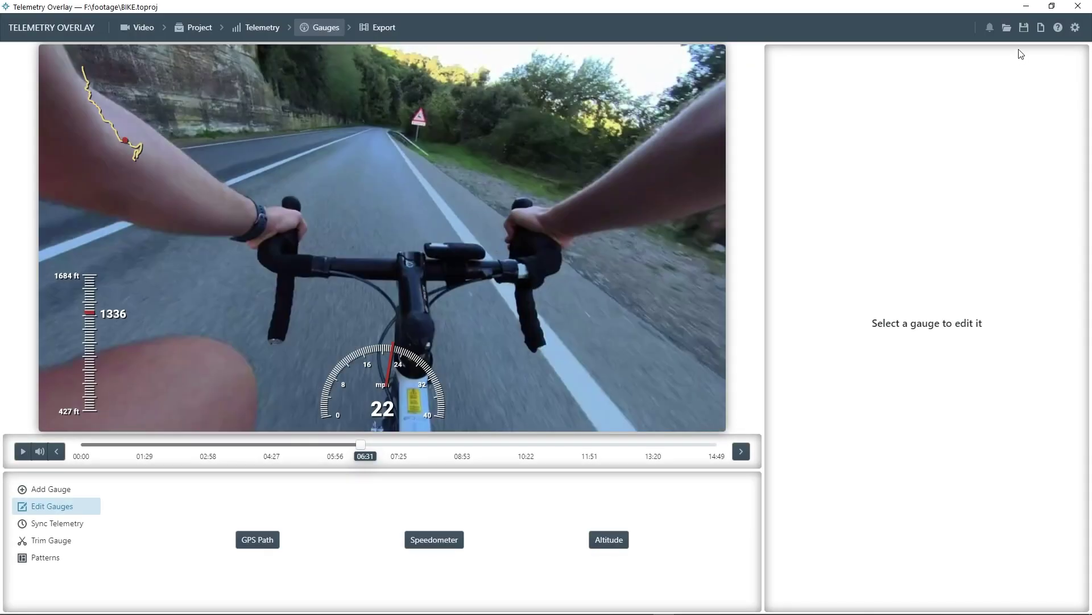
- In Settings, turn off Create gauges automatically and set the guide grid to 2
left_click(1073, 29)
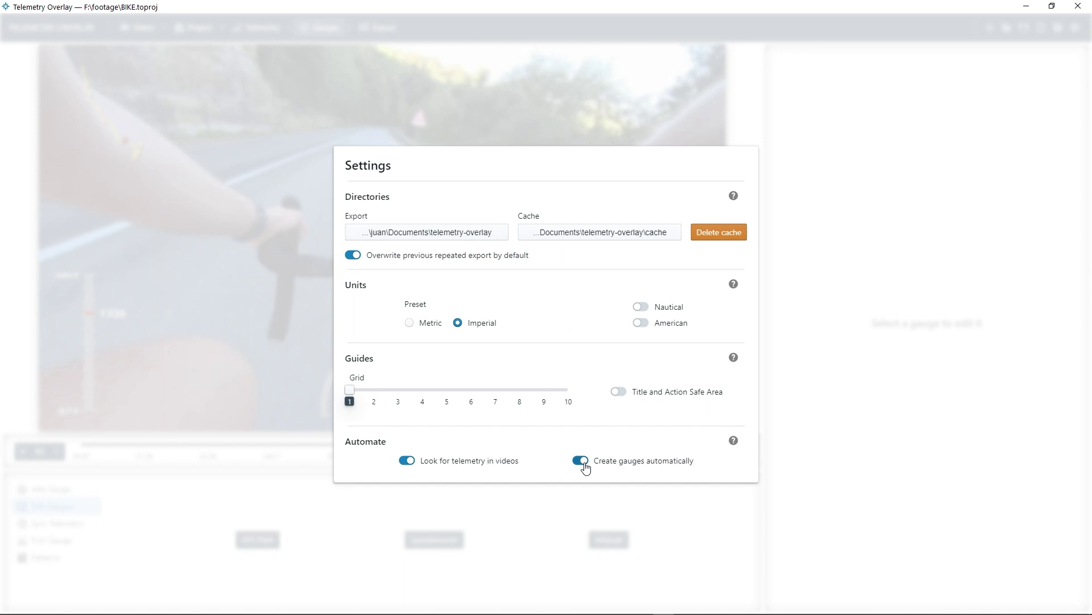
left_click(584, 465)
left_click_drag(349, 392, 368, 392)
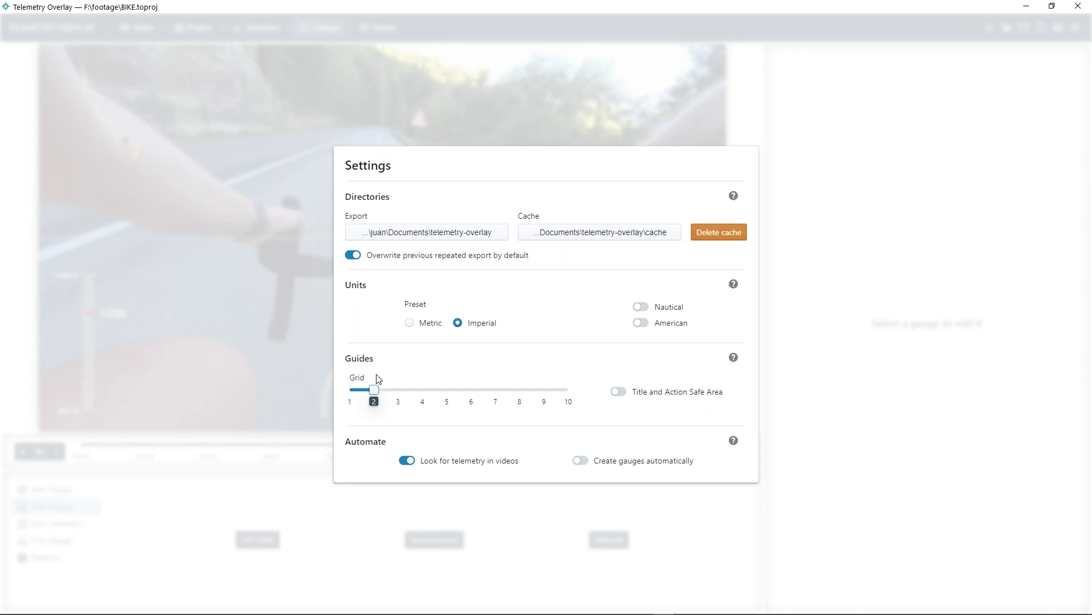
- Set the guide grid to 3 divisions
left_click(271, 295)
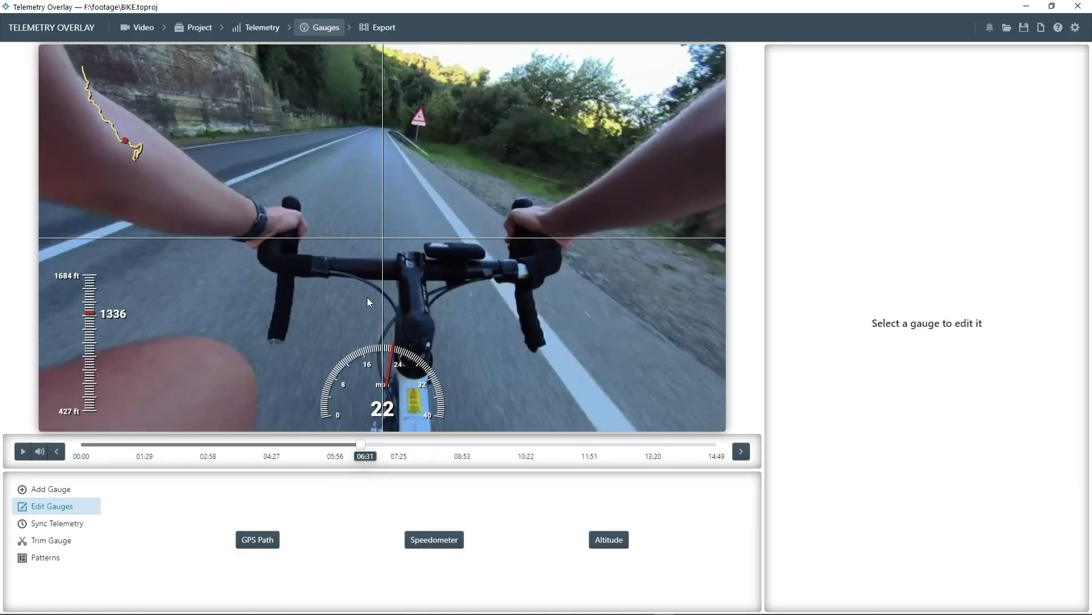
mouse_move(397, 377)
left_mouse_down()
mouse_move(386, 40)
mouse_move(402, 367)
left_mouse_up()
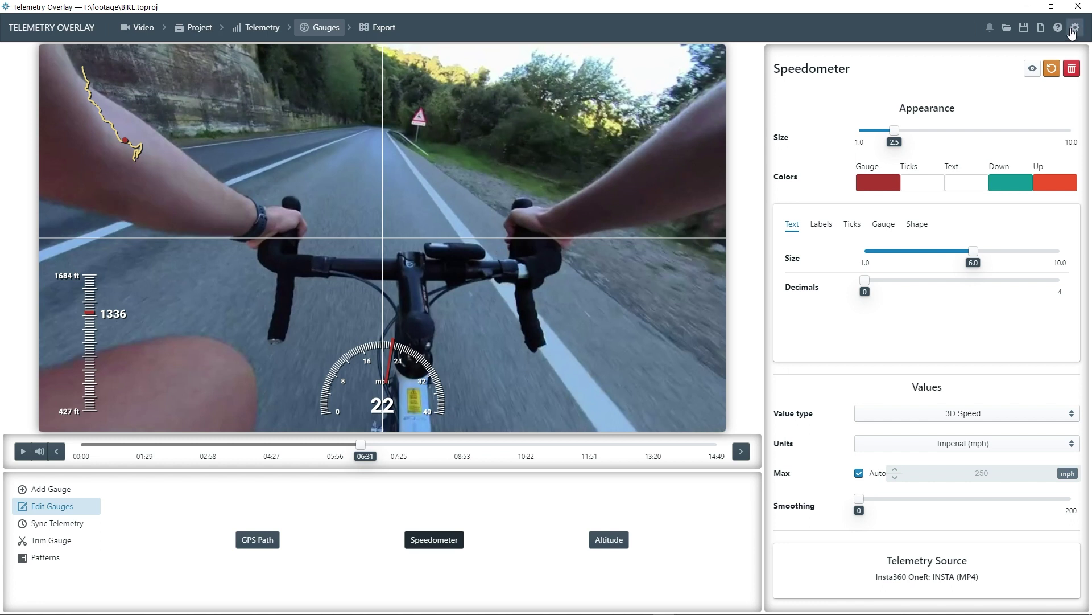
left_click(1075, 28)
left_click(400, 395)
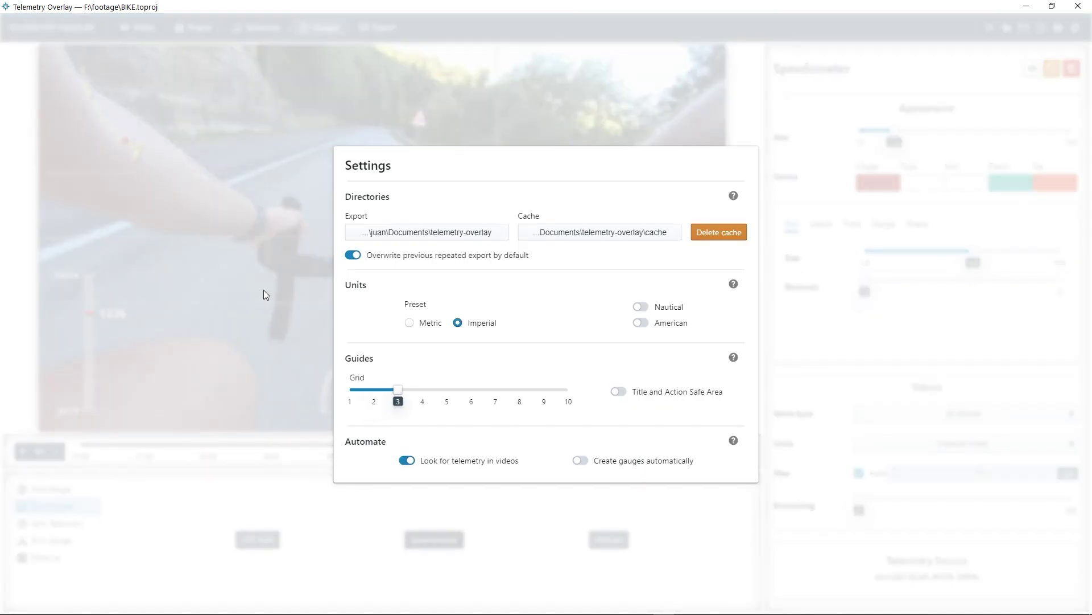
left_click(238, 230)
- Move Altitude to the upper left, GPS Path upper right and Speedometer bottom-left
left_click_drag(89, 336, 266, 143)
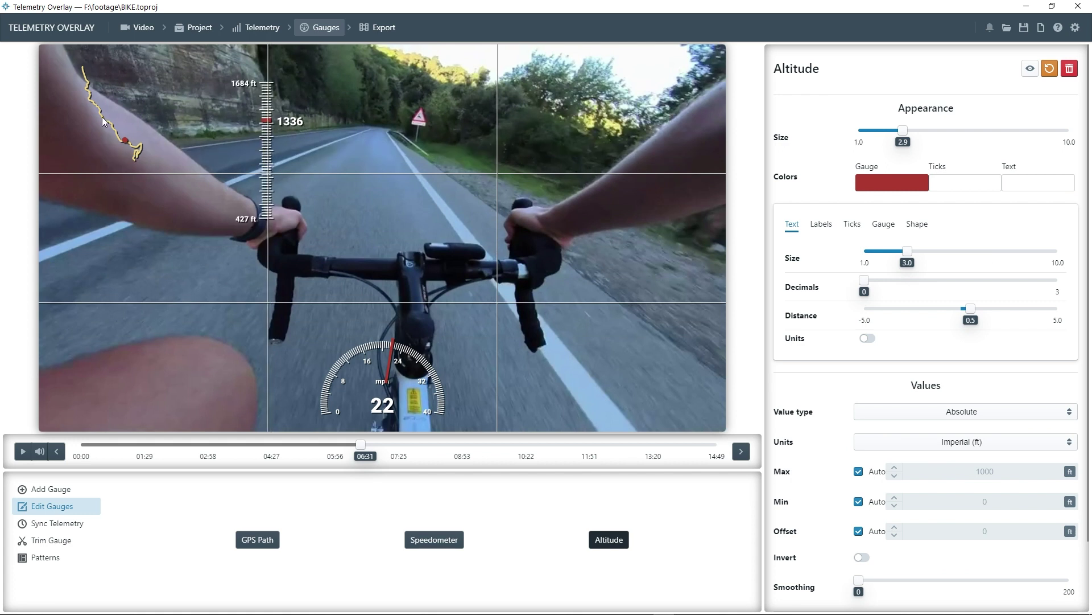
left_click_drag(103, 120, 608, 124)
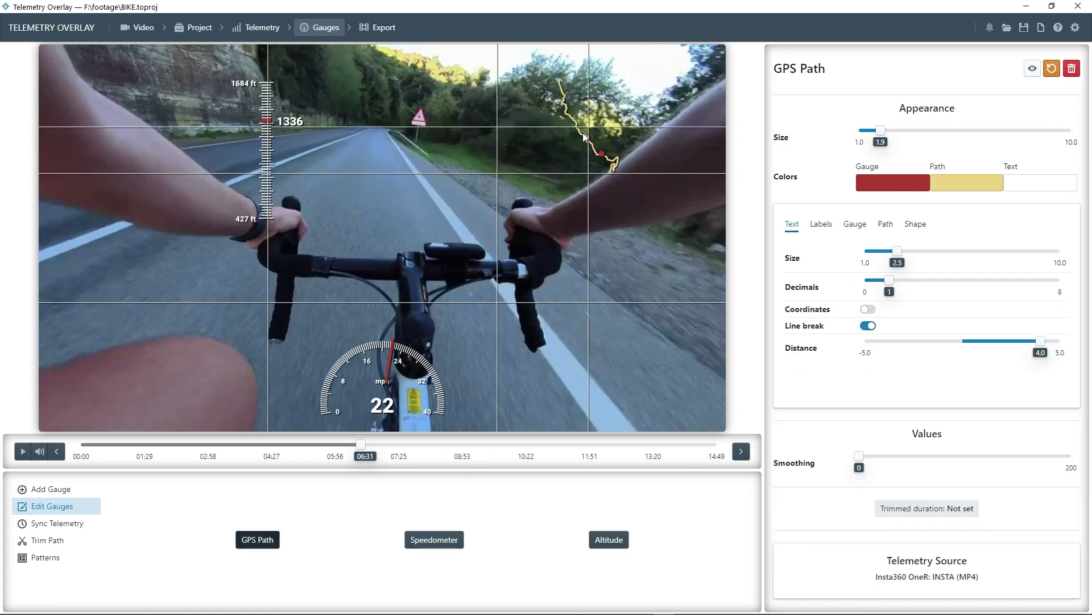
left_click_drag(266, 171, 149, 169)
left_click_drag(383, 392, 155, 399)
left_click(185, 169)
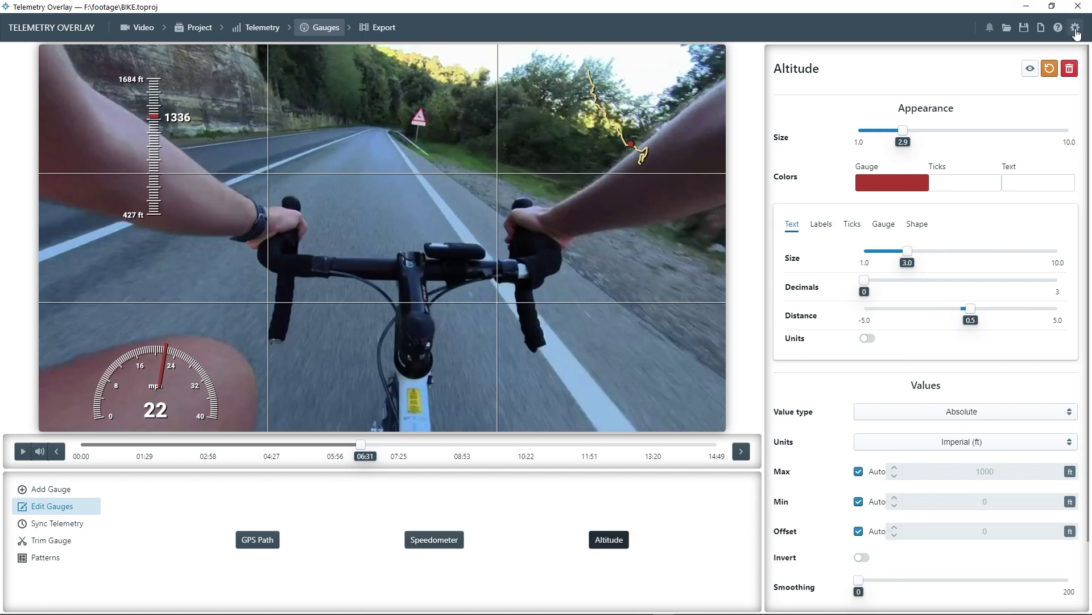
- Raise the guide grid to 10 divisions
left_click(1076, 28)
left_click_drag(402, 387, 569, 388)
left_click(146, 174)
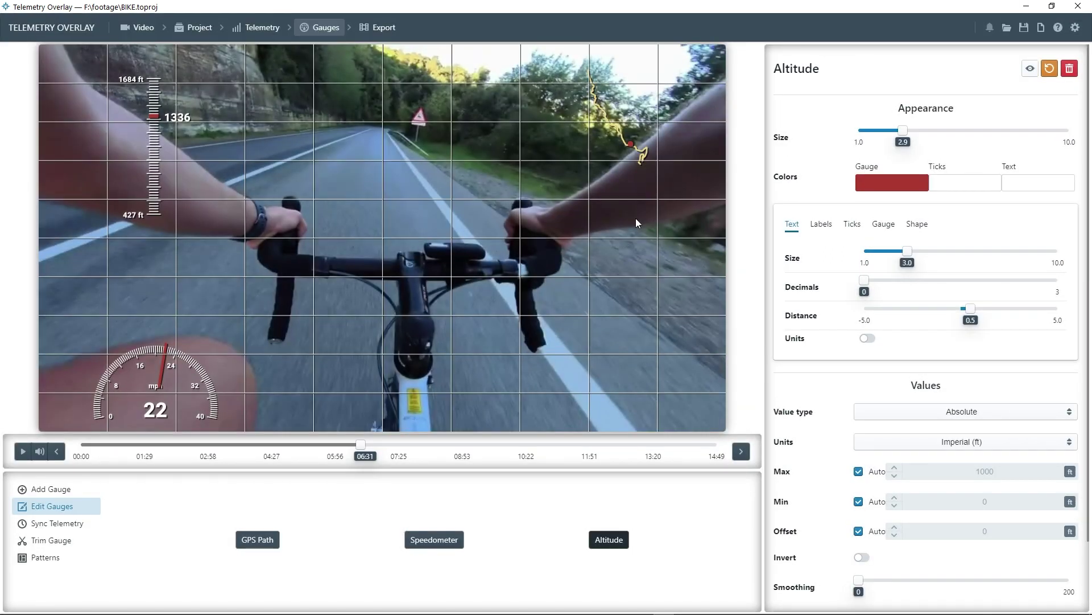
- Lower the guide grid to 1 and enable the title and action safe-area guides
left_click(1076, 27)
left_click_drag(535, 391, 348, 392)
left_click(619, 392)
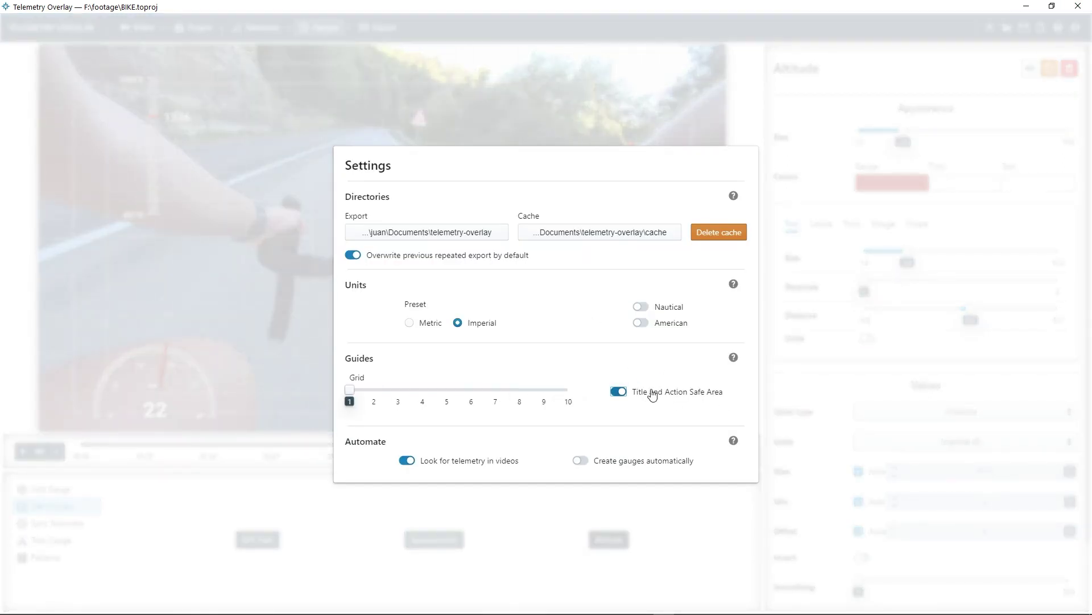
left_click(207, 196)
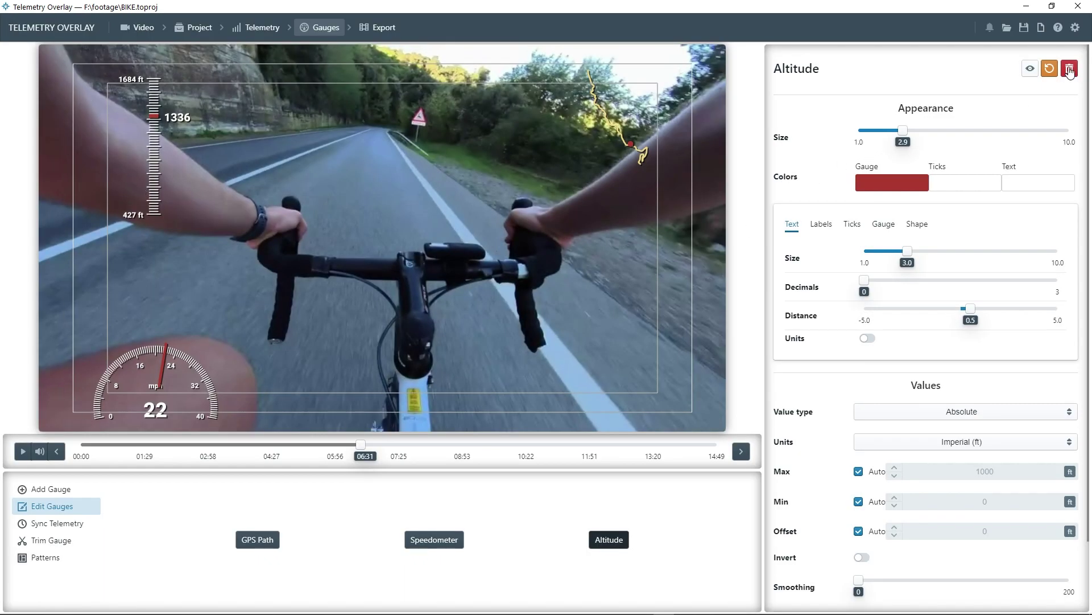
left_click(1075, 28)
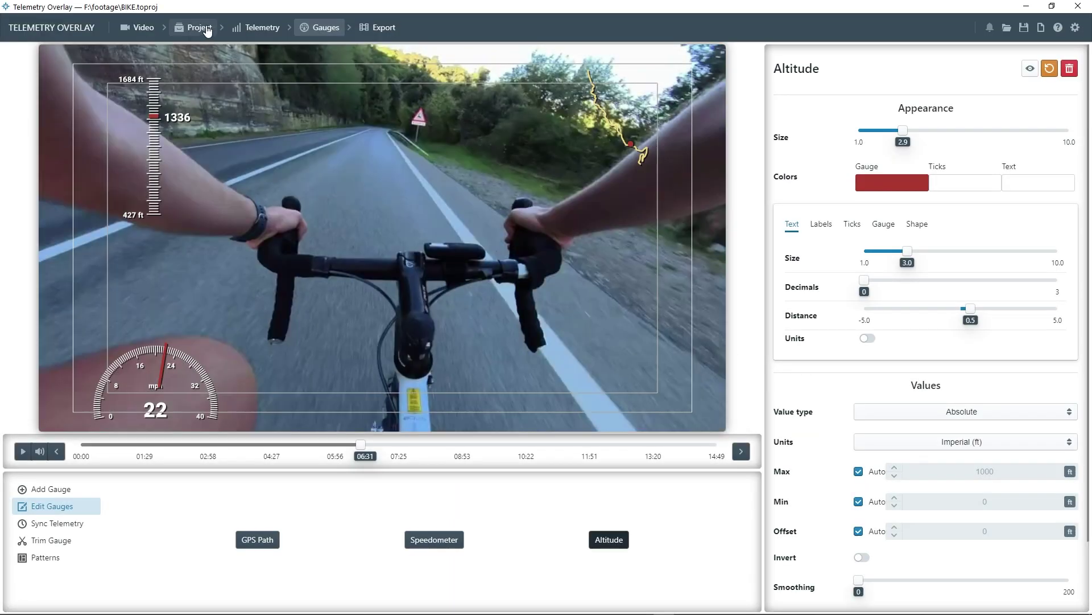
- Rename the project from INTSTA (MP4) to 'Bicycle' in Project settings
left_click(194, 27)
left_click(317, 494)
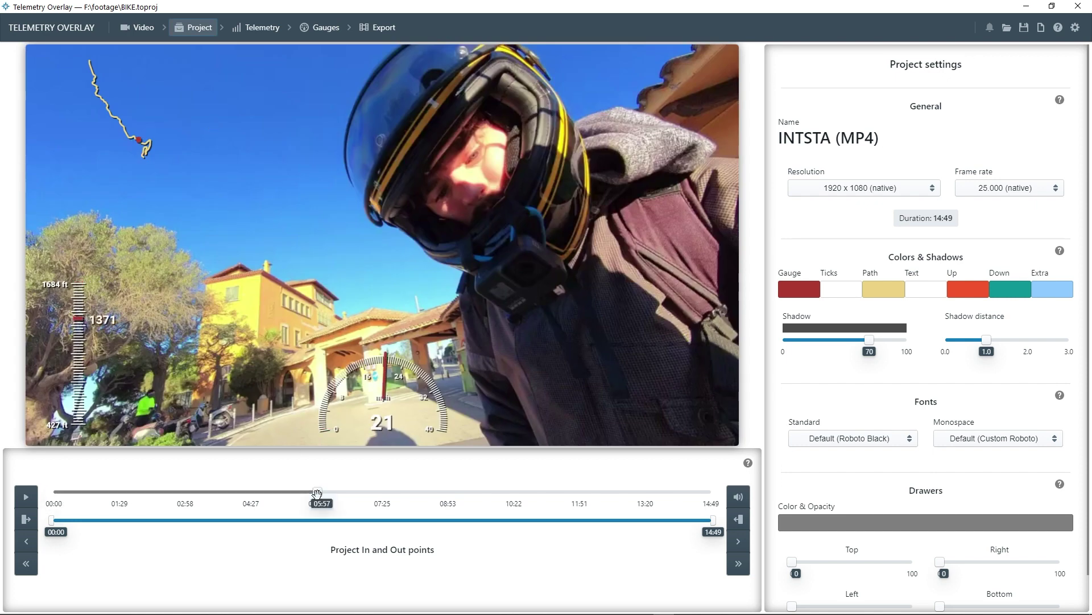
left_click(827, 140)
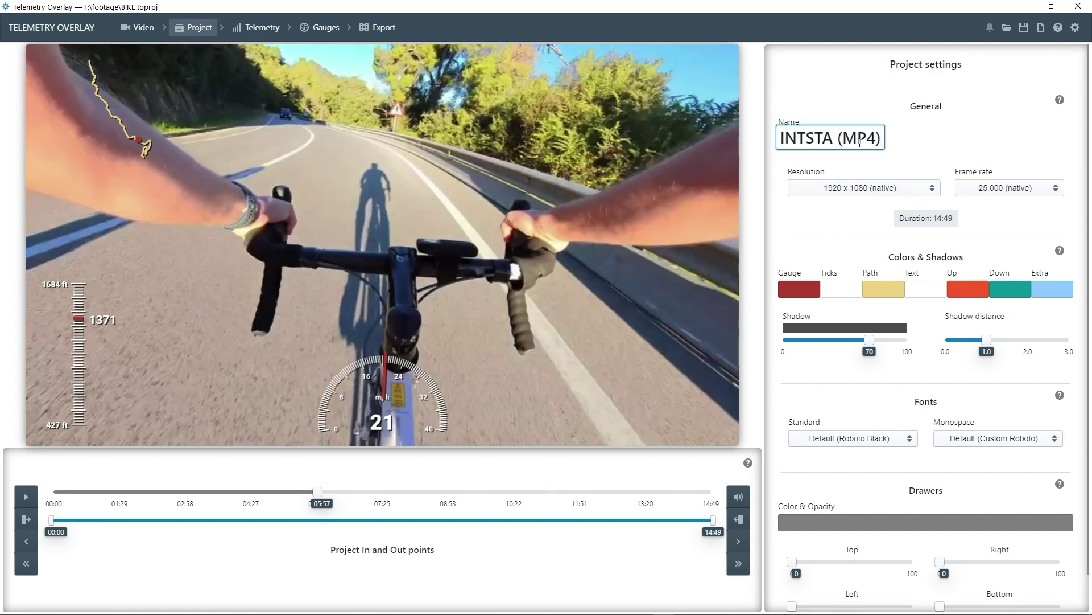
triple_click(855, 138)
type("B")
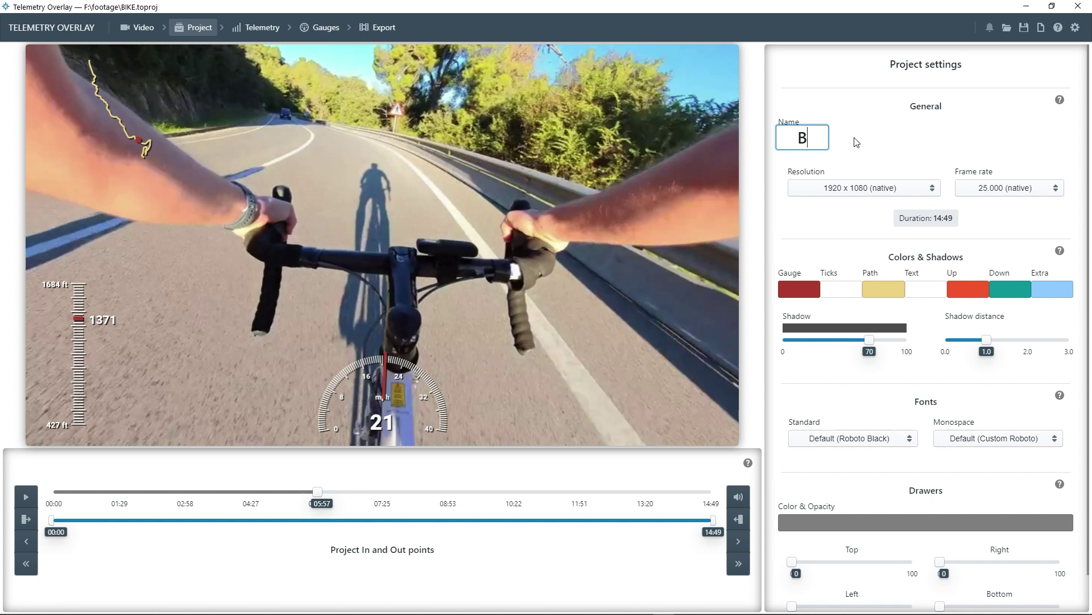
type("icycle")
left_click(834, 100)
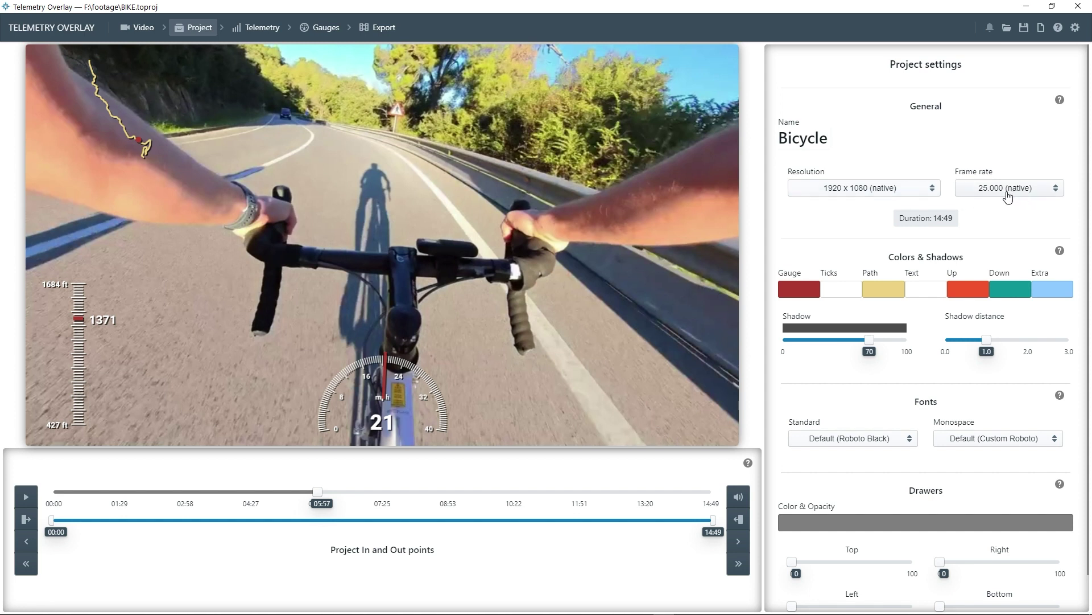
left_click(320, 28)
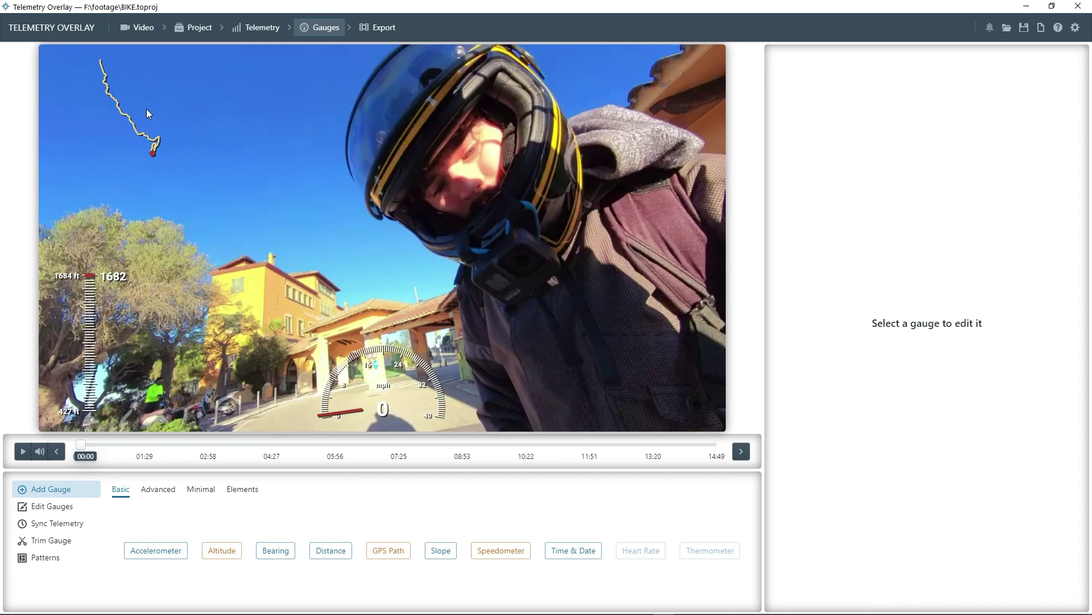
- Enlarge the GPS Path gauge to maximum size on a square Standard map background
left_click(147, 113)
left_click_drag(897, 130, 1071, 130)
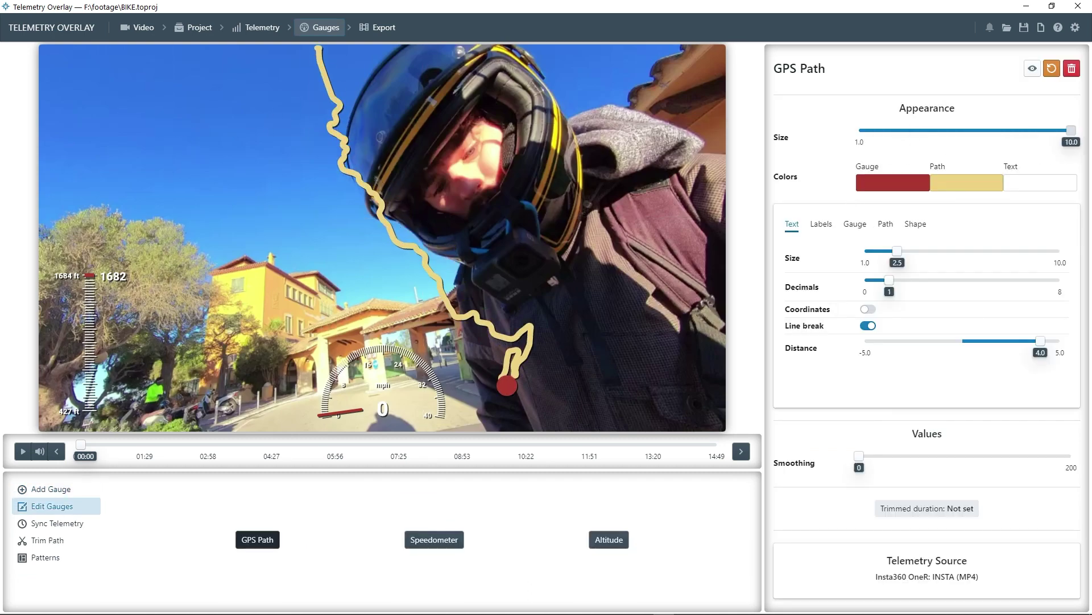
left_click(915, 224)
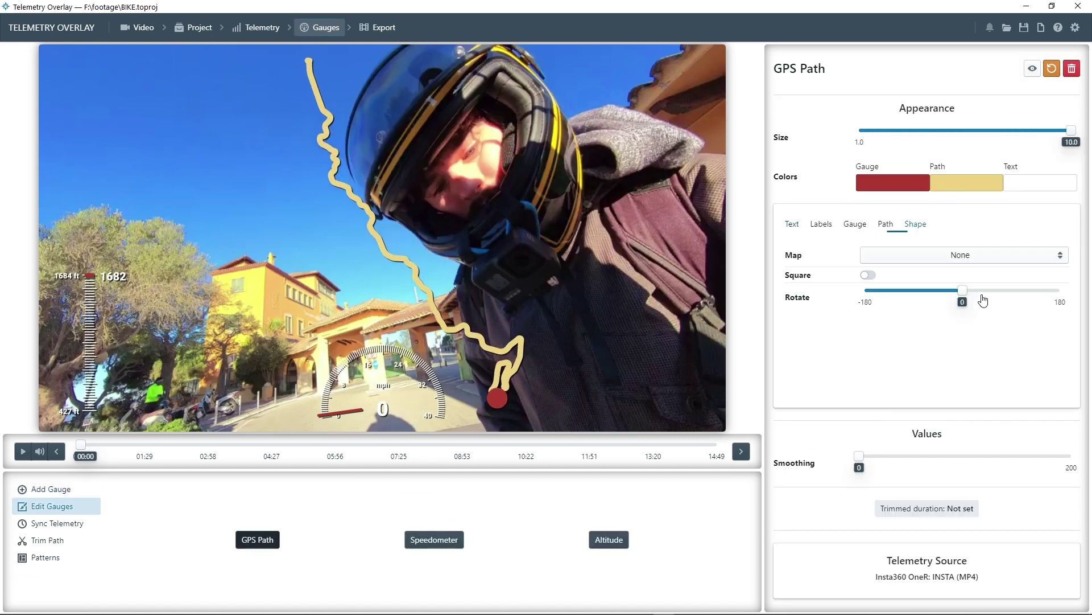
left_click(971, 256)
left_click(890, 290)
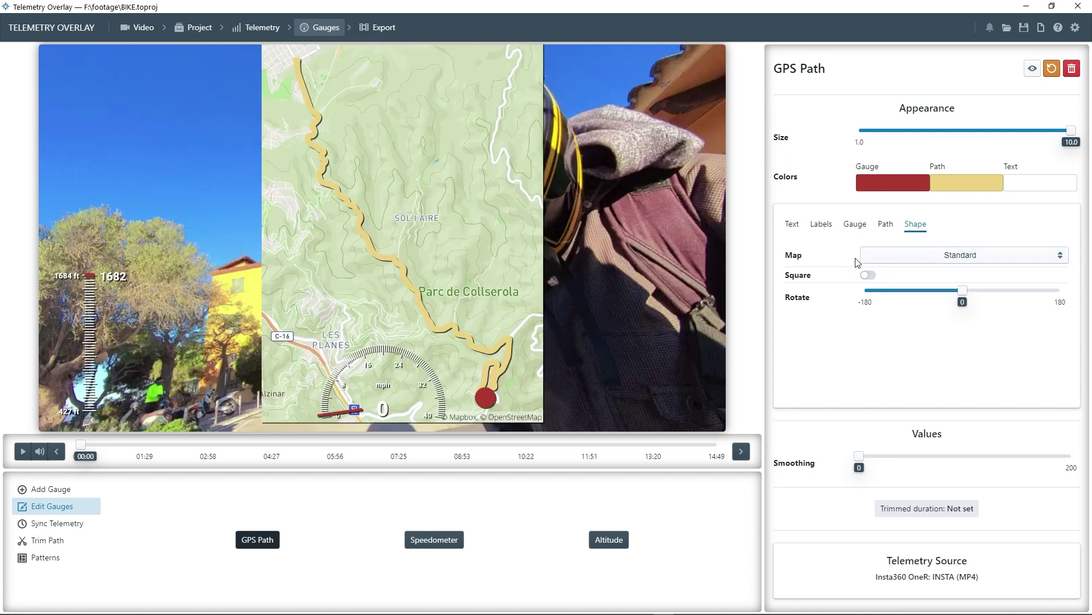
left_click(868, 275)
- Set the project resolution to the native 1920 x 1080
left_click(193, 27)
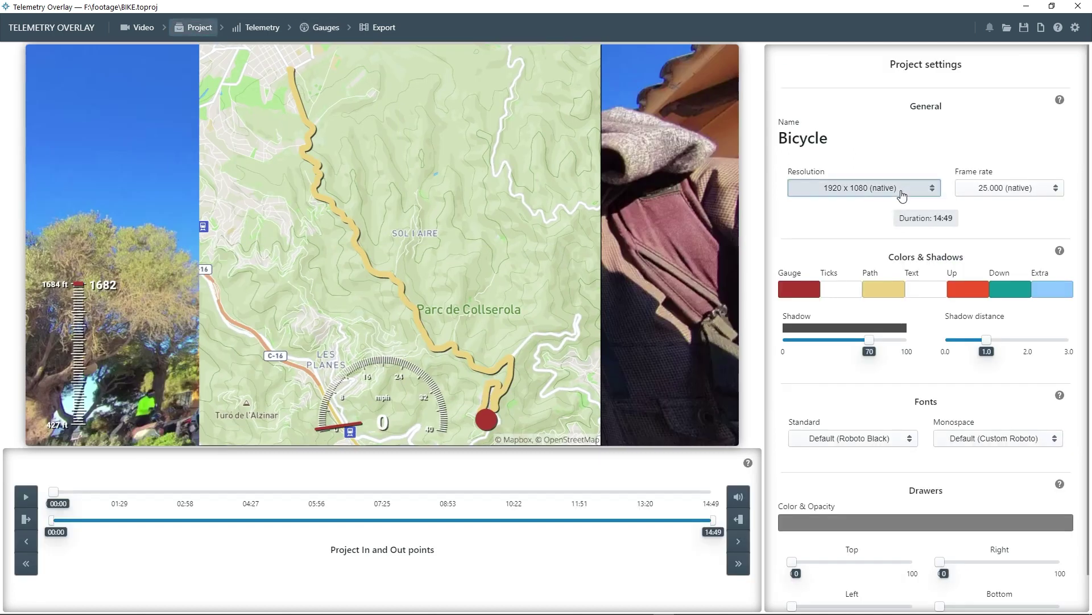
left_click(902, 195)
left_click(822, 206)
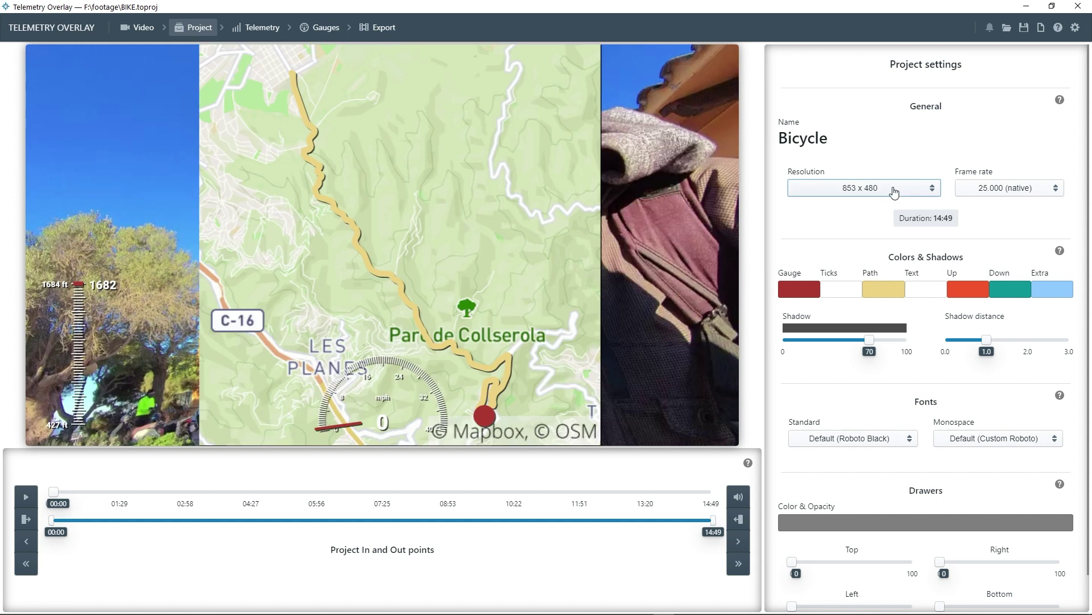
left_click(895, 192)
left_click(865, 497)
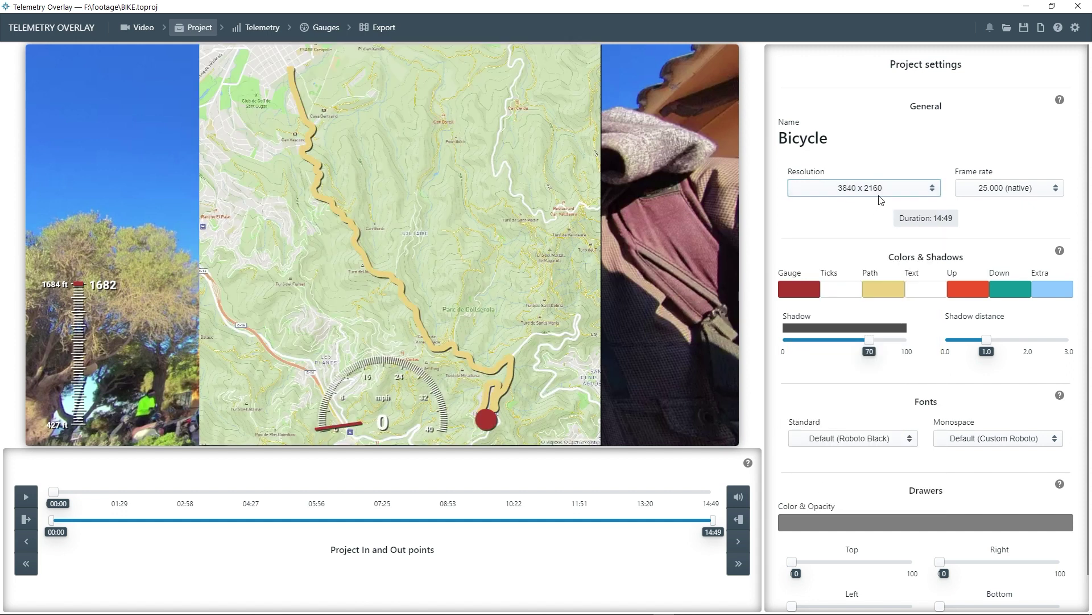
left_click(881, 198)
left_click(838, 392)
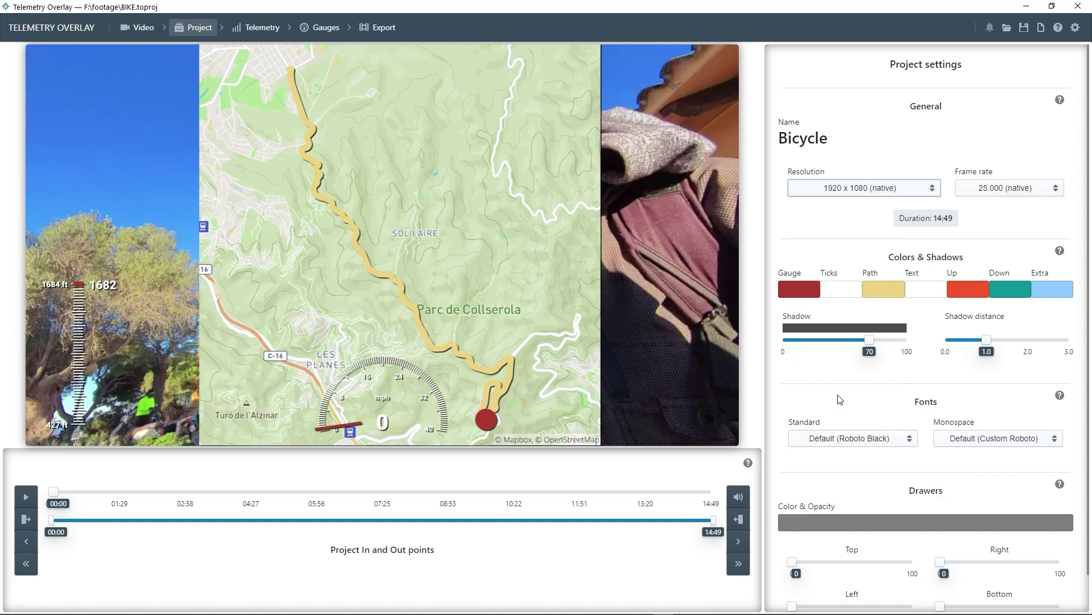
left_click(335, 34)
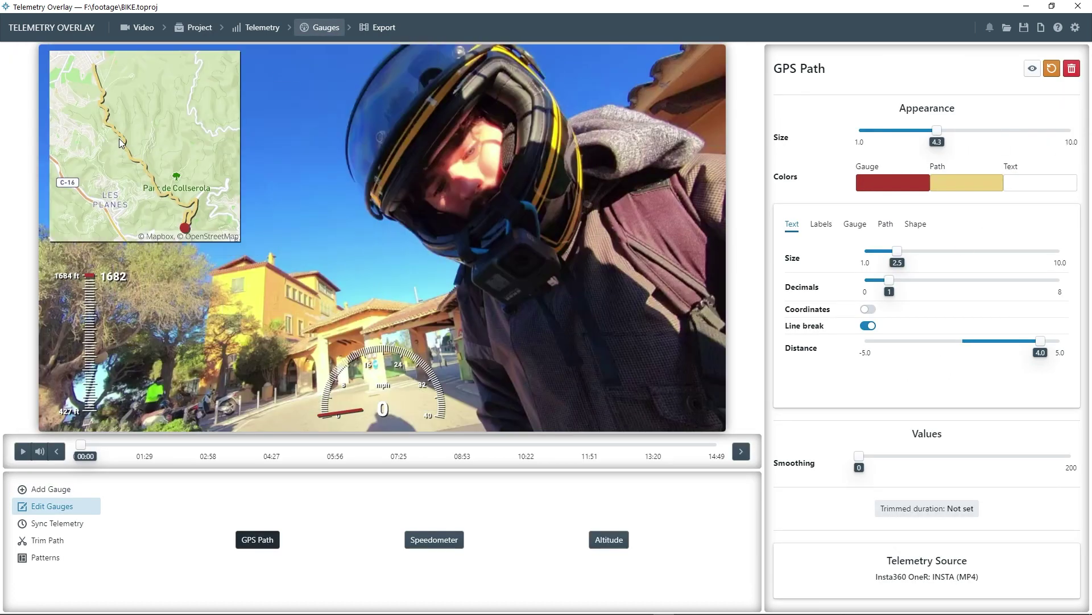
- Change the project's gauge colour to blue
left_click(194, 28)
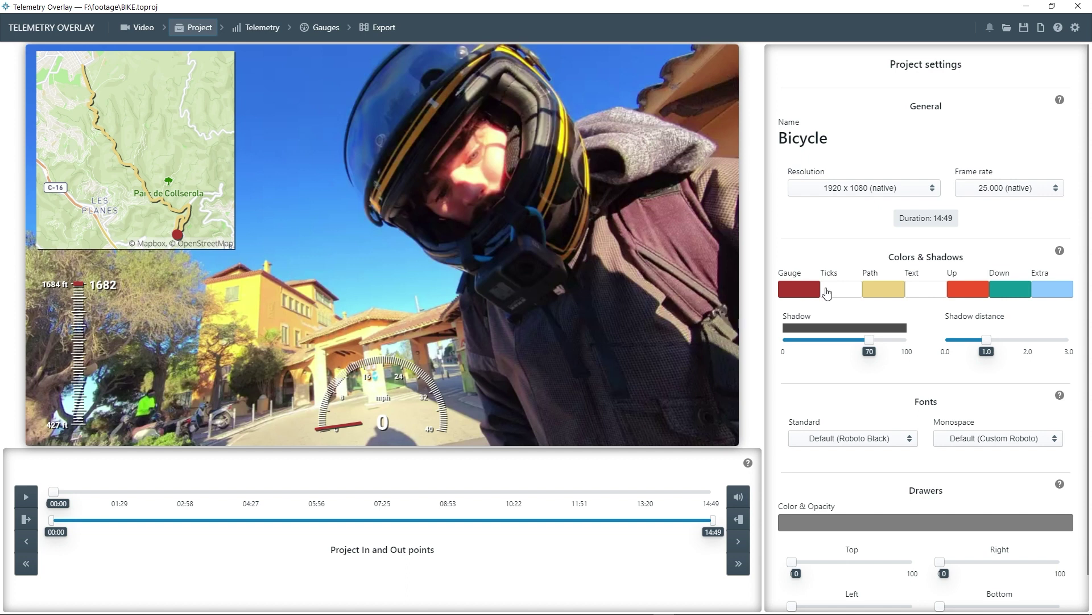
left_click(797, 291)
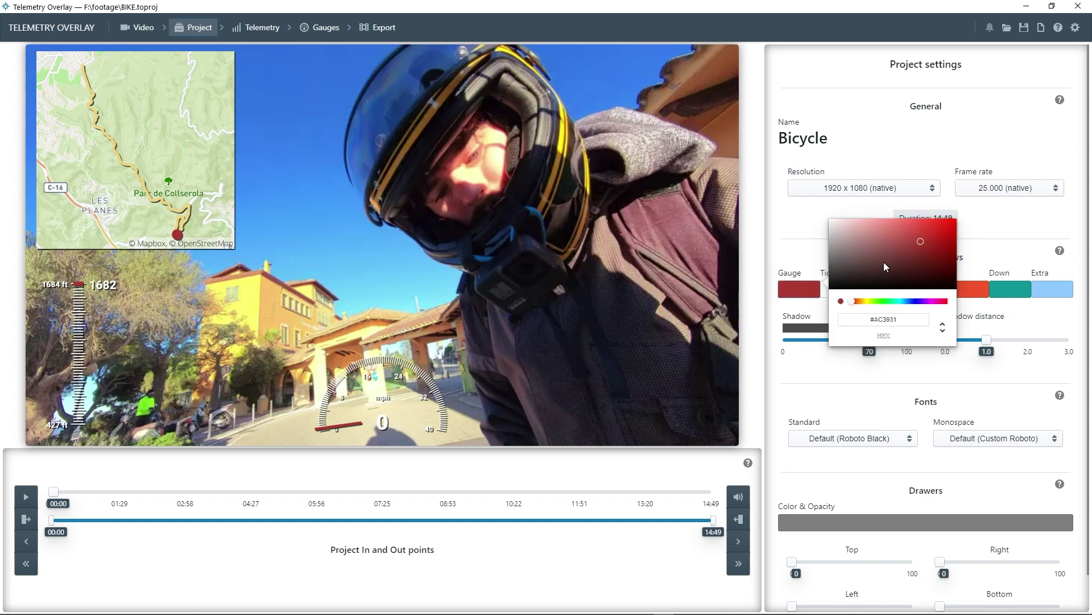
left_click(909, 302)
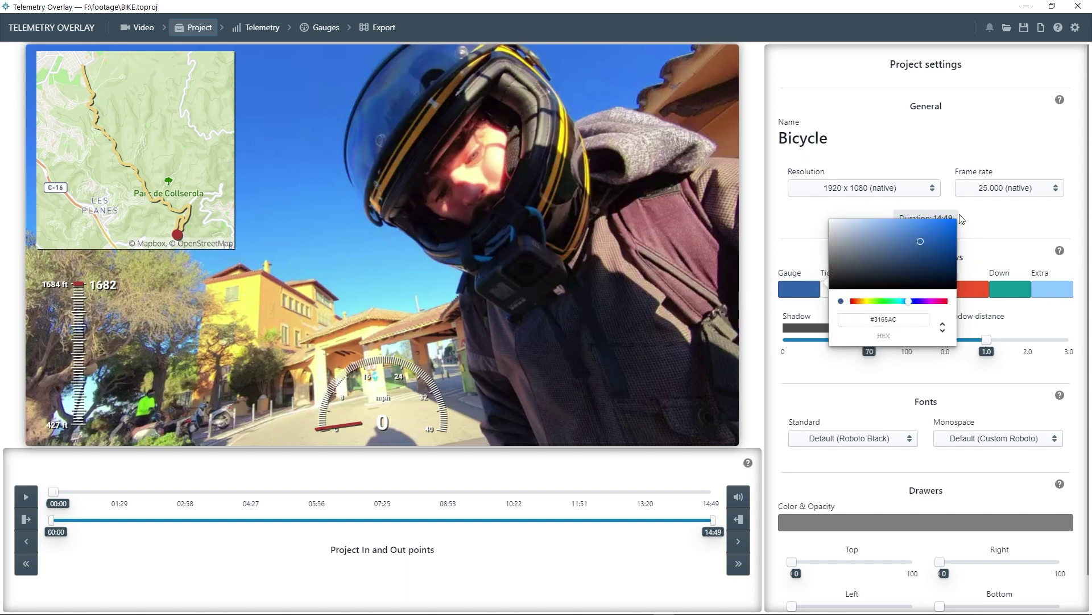
left_click(350, 369)
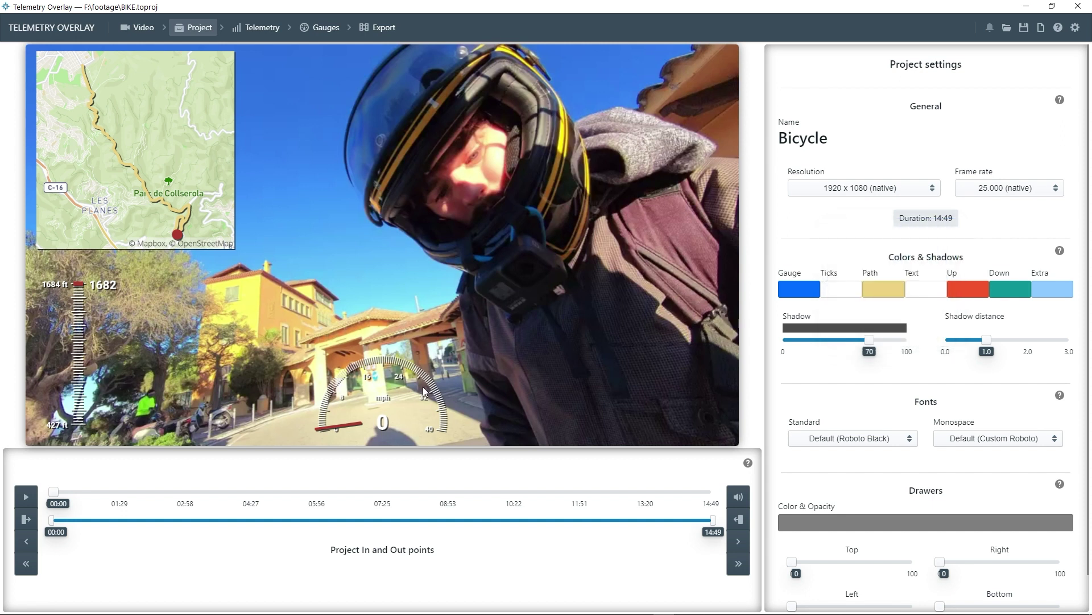
- Add a repeated Speedometer at the video's lower right with a yellow gauge colour
left_click(321, 28)
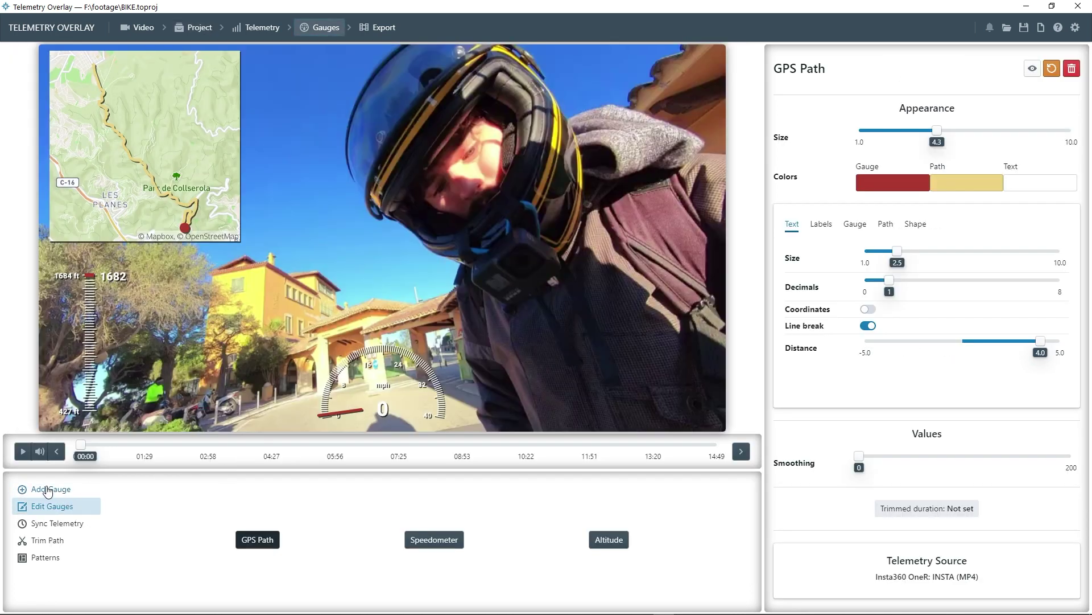
left_click(52, 488)
left_click(485, 552)
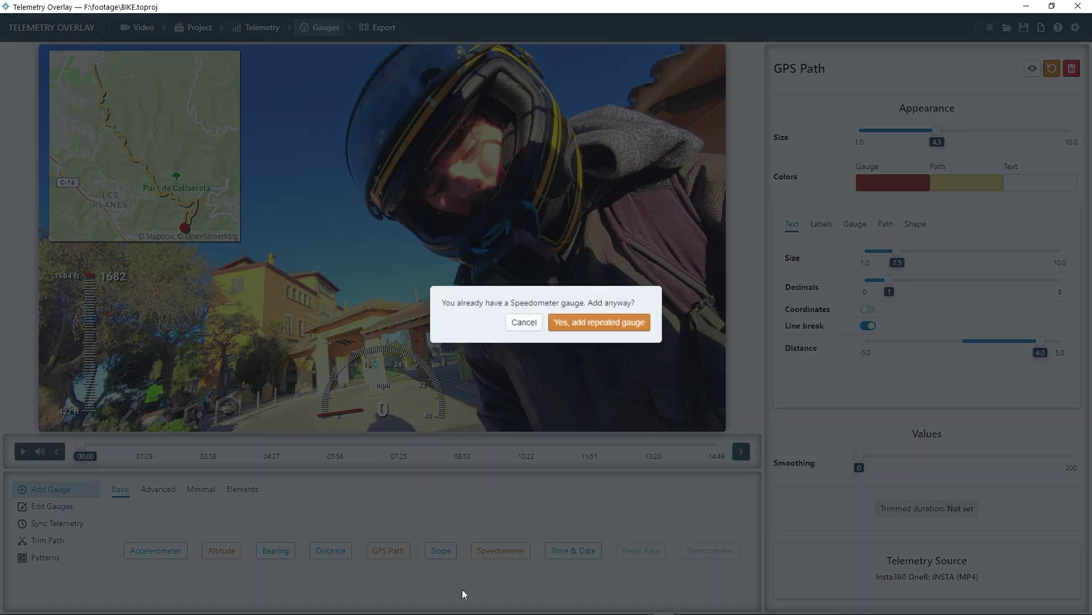
left_click(583, 332)
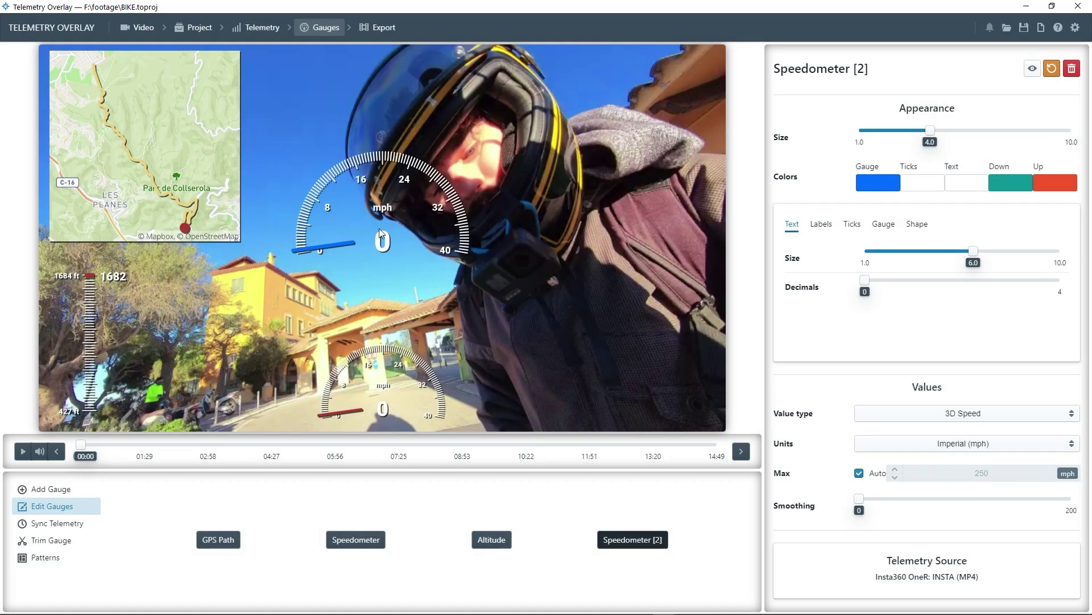
left_click_drag(412, 254, 505, 401)
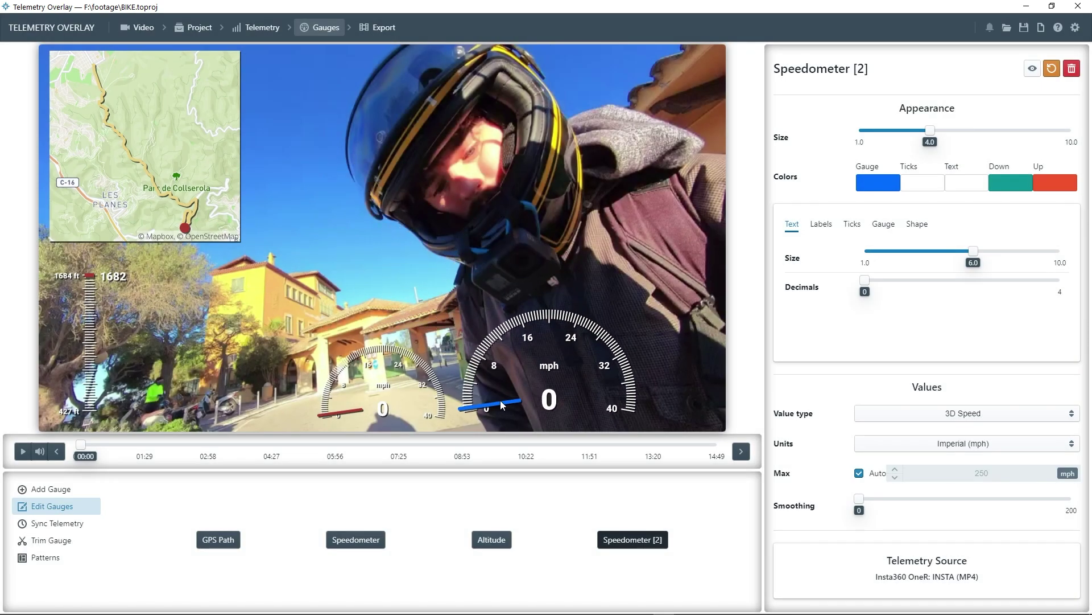
left_click(883, 179)
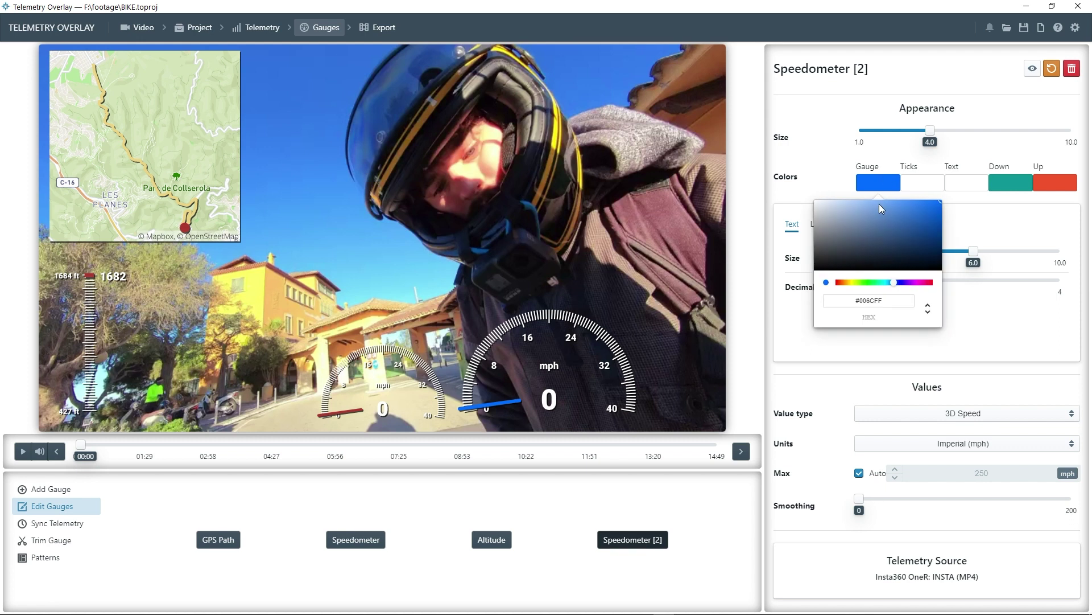
left_click(853, 283)
left_click(571, 247)
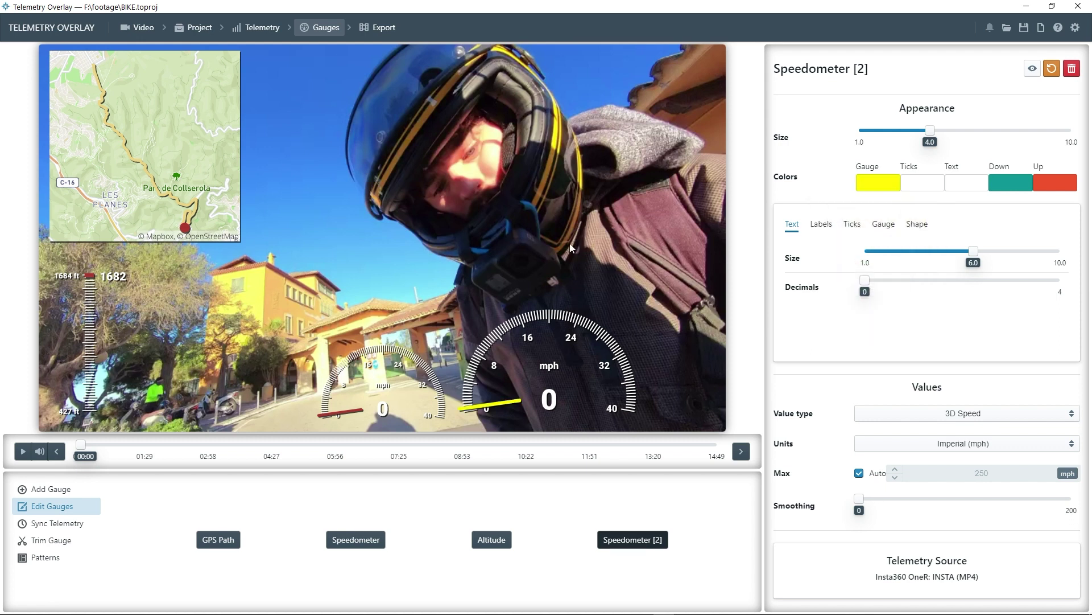
left_click(193, 28)
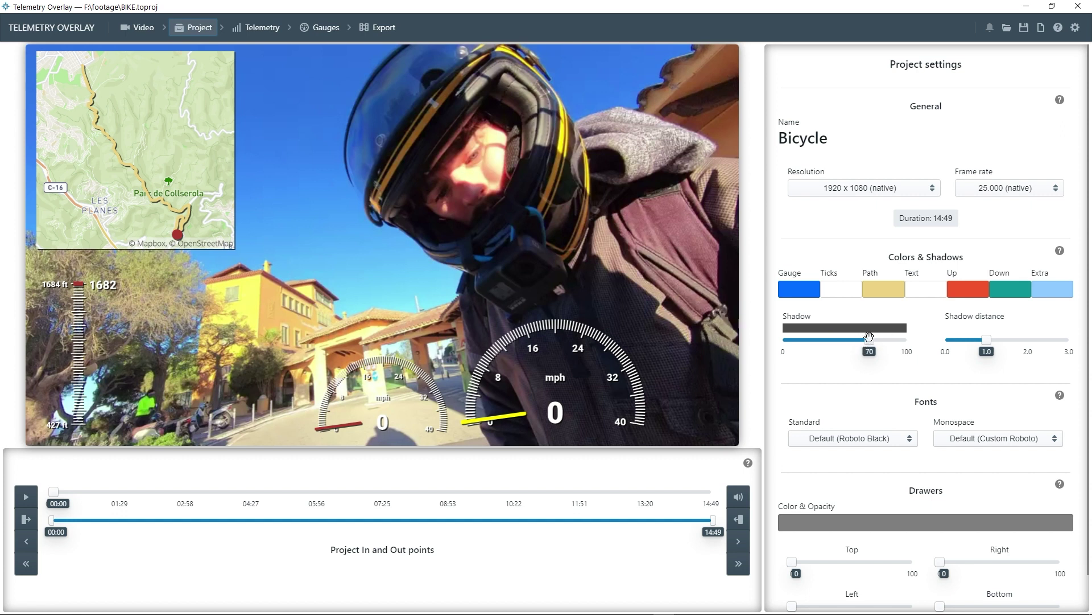
- Set shadow to 73 and distance 1.1, then add a titled Time & Date clock at size 7.1
mouse_move(871, 341)
left_mouse_down()
mouse_move(849, 341)
mouse_move(891, 341)
mouse_move(820, 345)
mouse_move(873, 342)
left_mouse_up()
left_click_drag(987, 340, 991, 371)
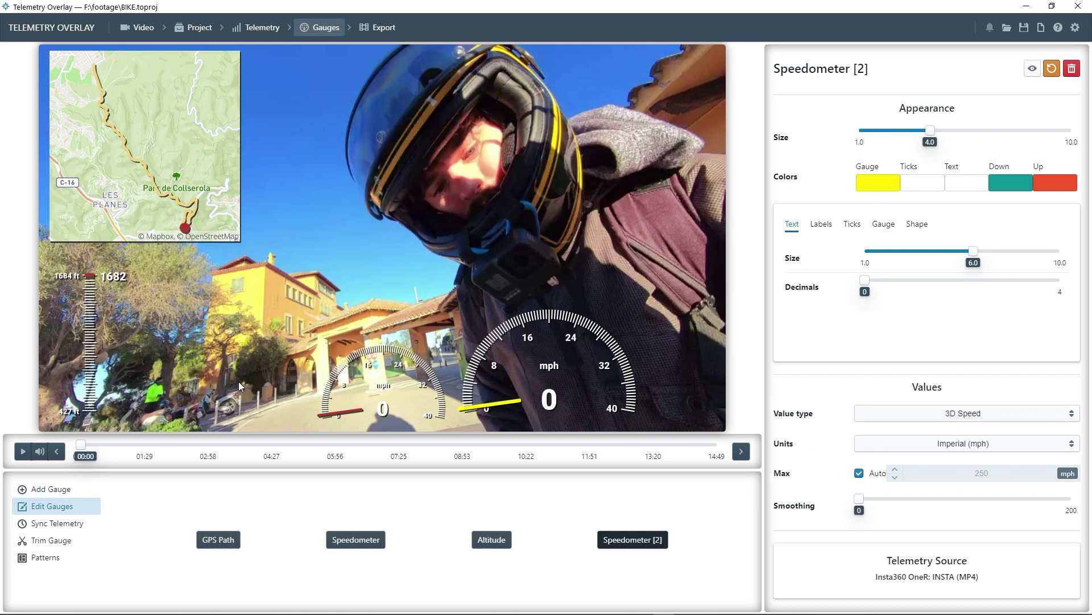
left_click(50, 488)
left_click(201, 490)
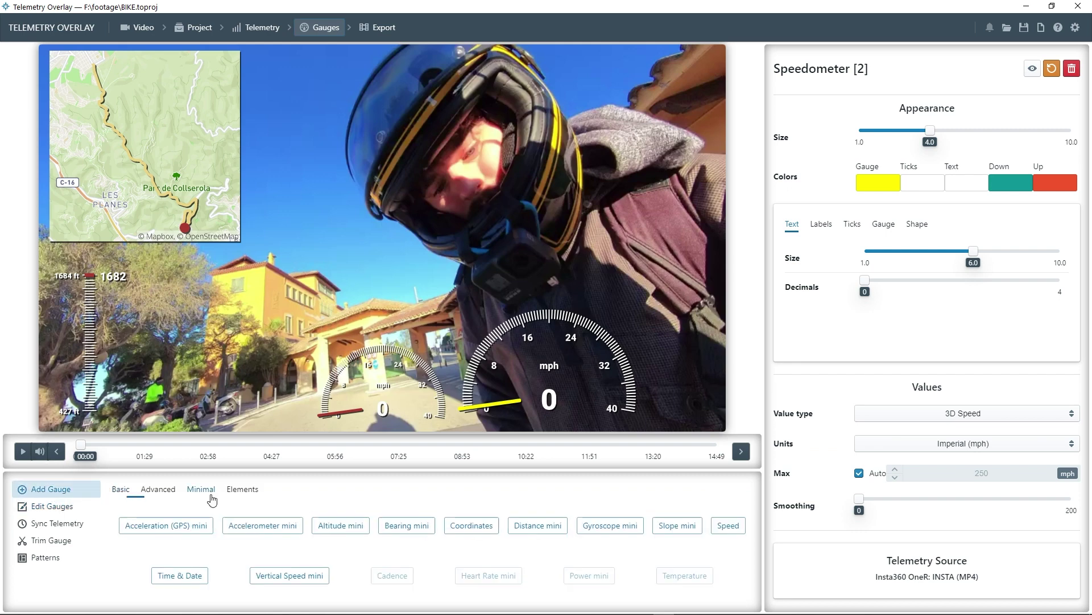
left_click(187, 576)
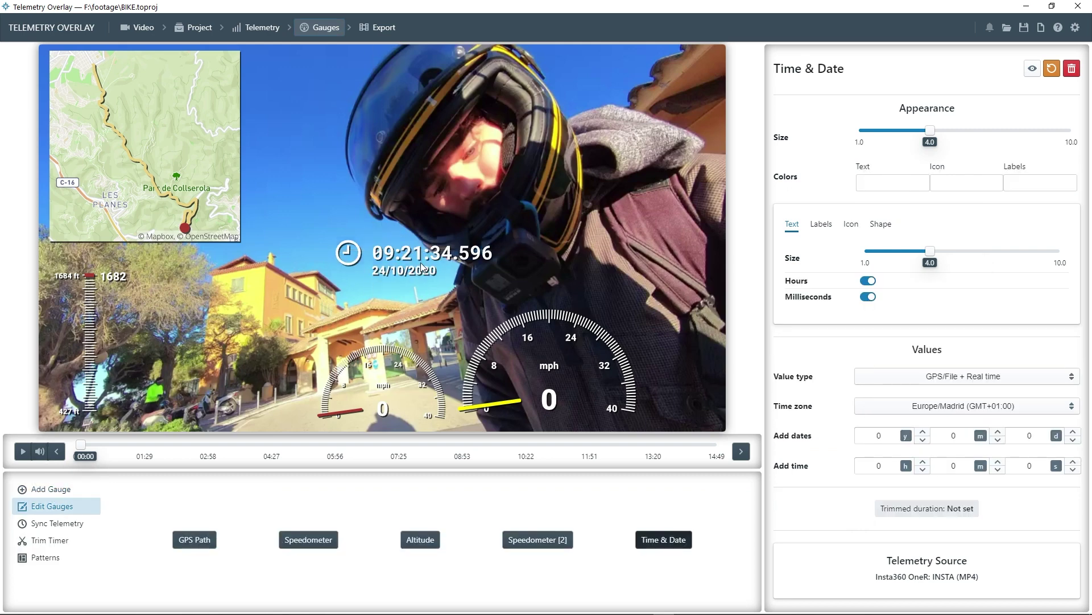
left_click_drag(958, 137, 1001, 131)
left_click(821, 224)
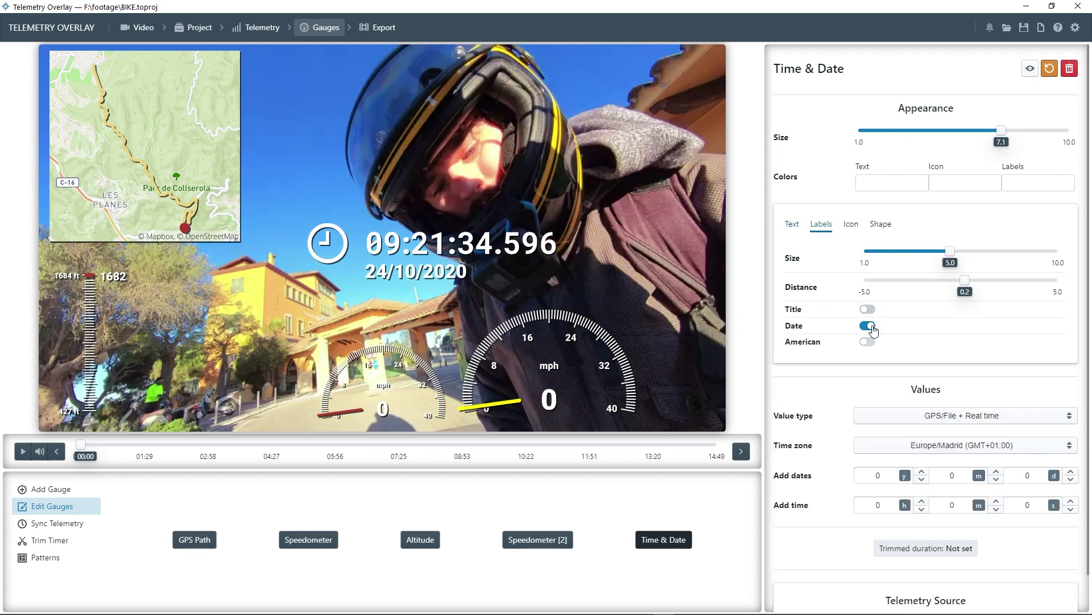
left_click(867, 309)
- Try Adobe Arabic-Bold as standard font and Ubuntu Mono-B, then Liberation Mono-Italic as monospace
left_click(193, 27)
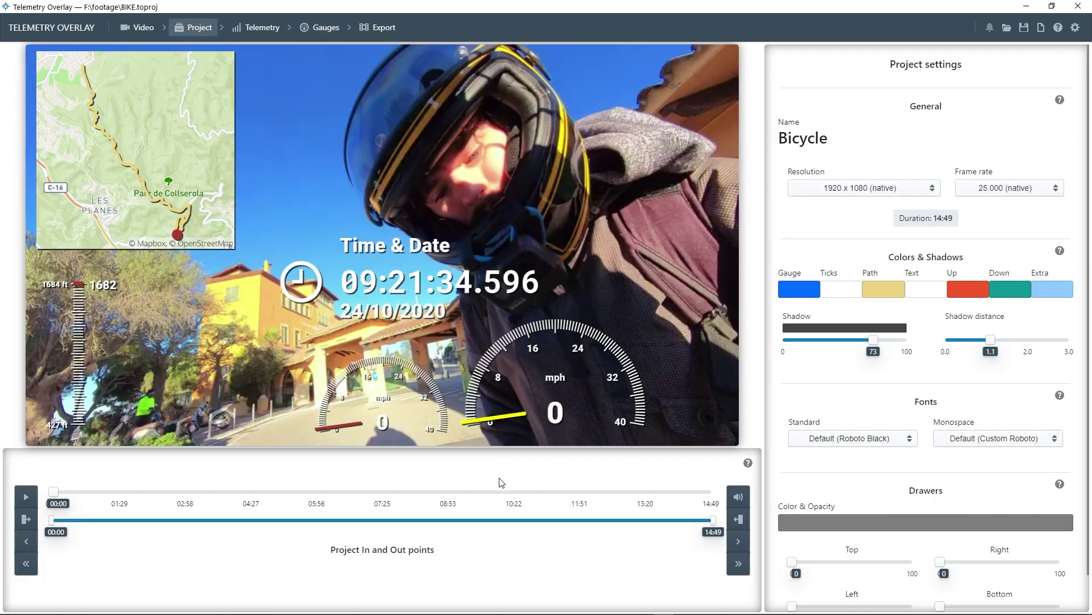
left_click(496, 490)
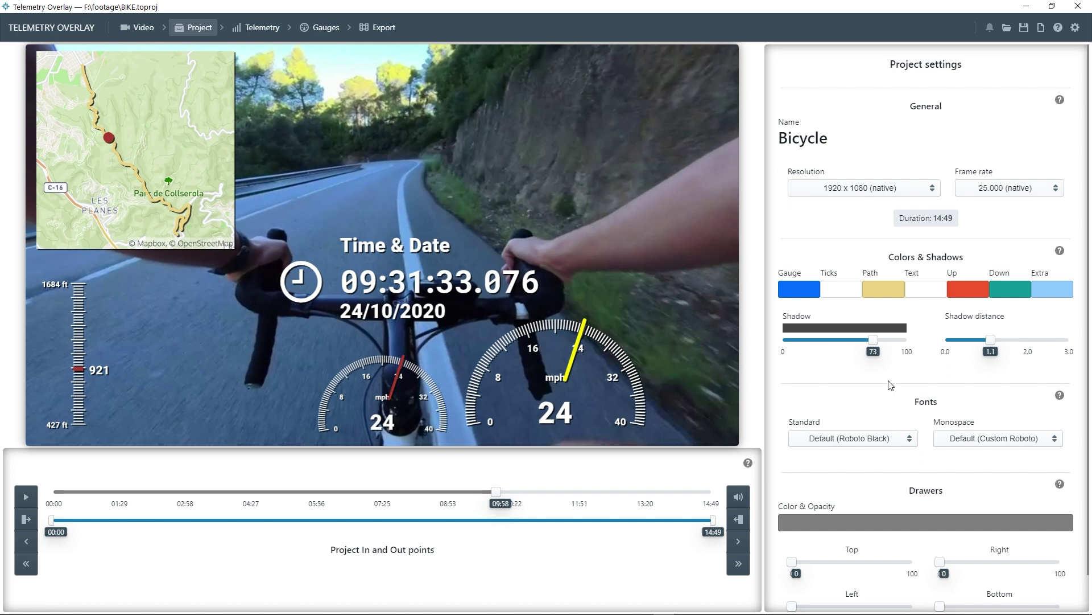
scroll(885, 446, "down", 1)
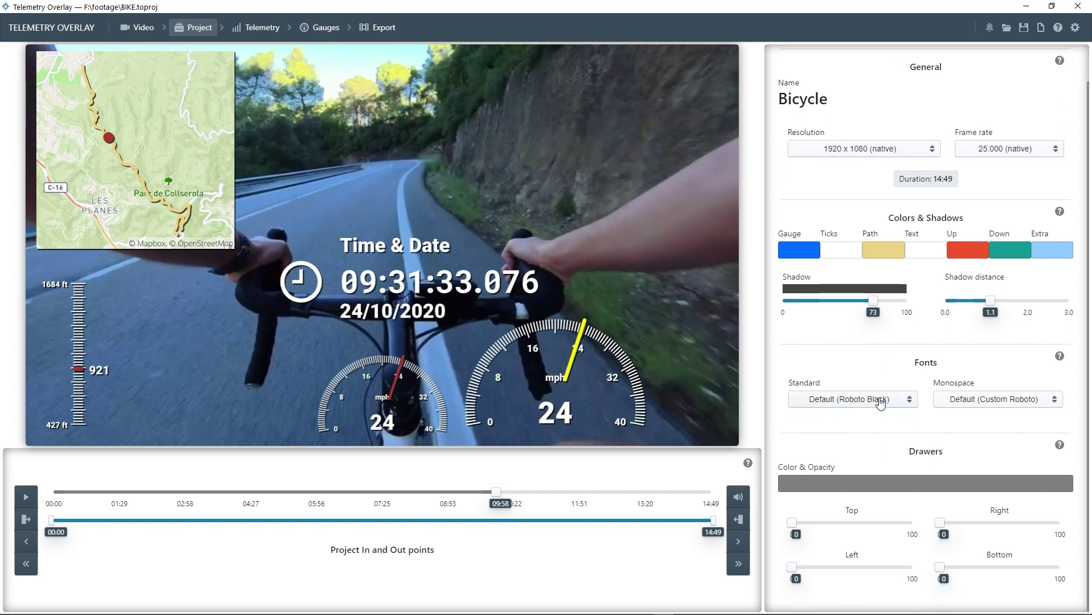
left_click(881, 401)
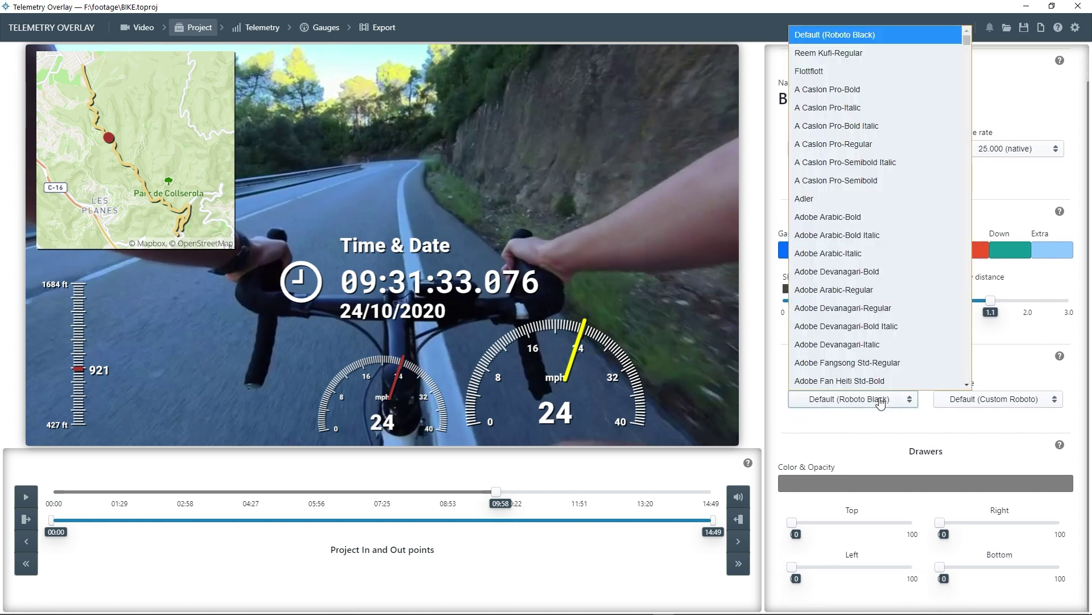
left_click(846, 222)
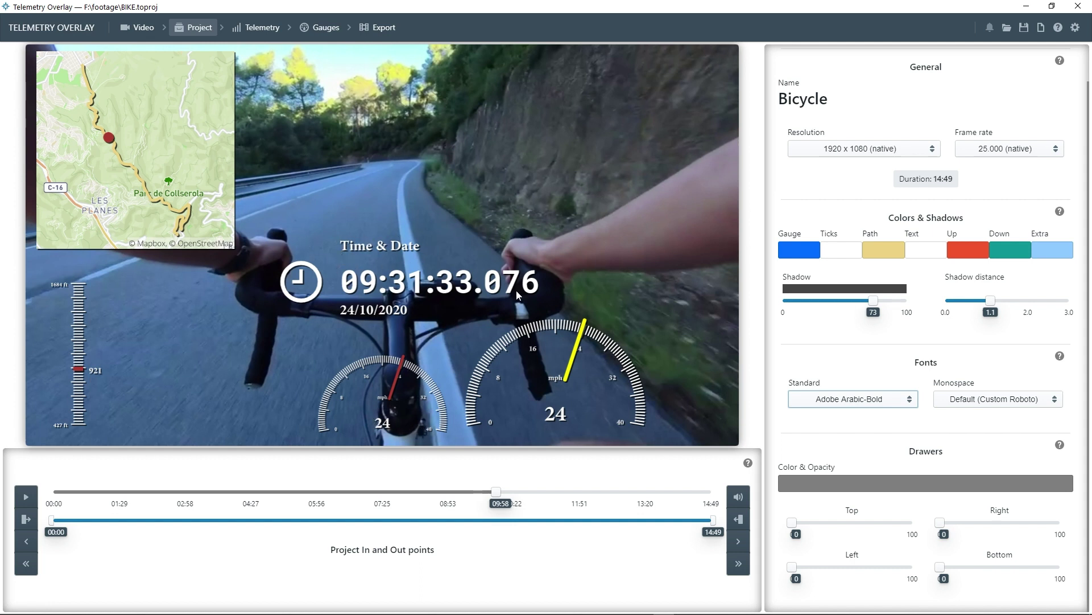
left_click(993, 401)
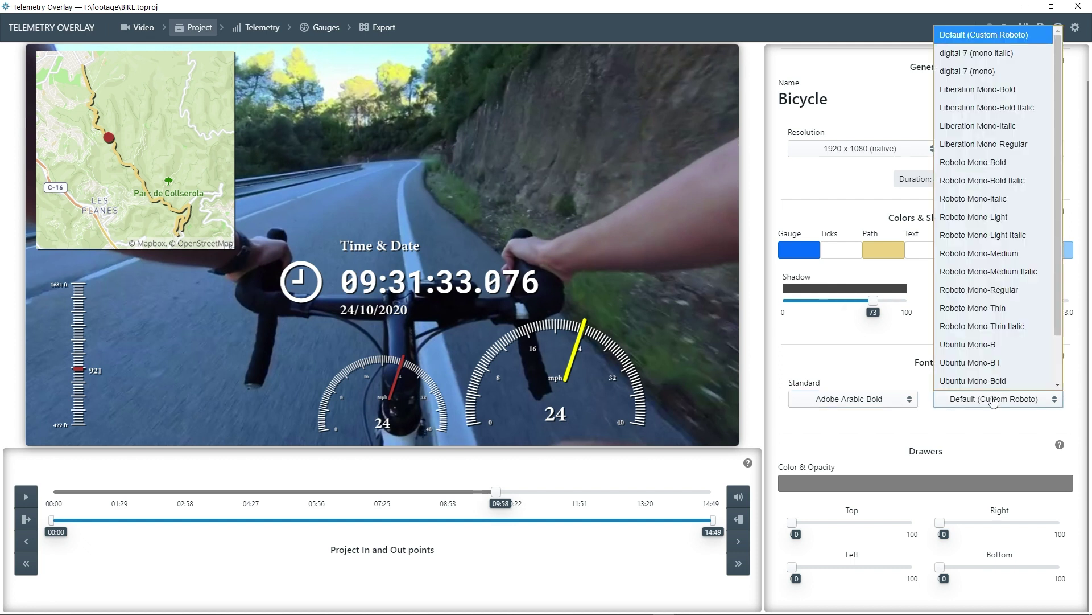
left_click(1001, 348)
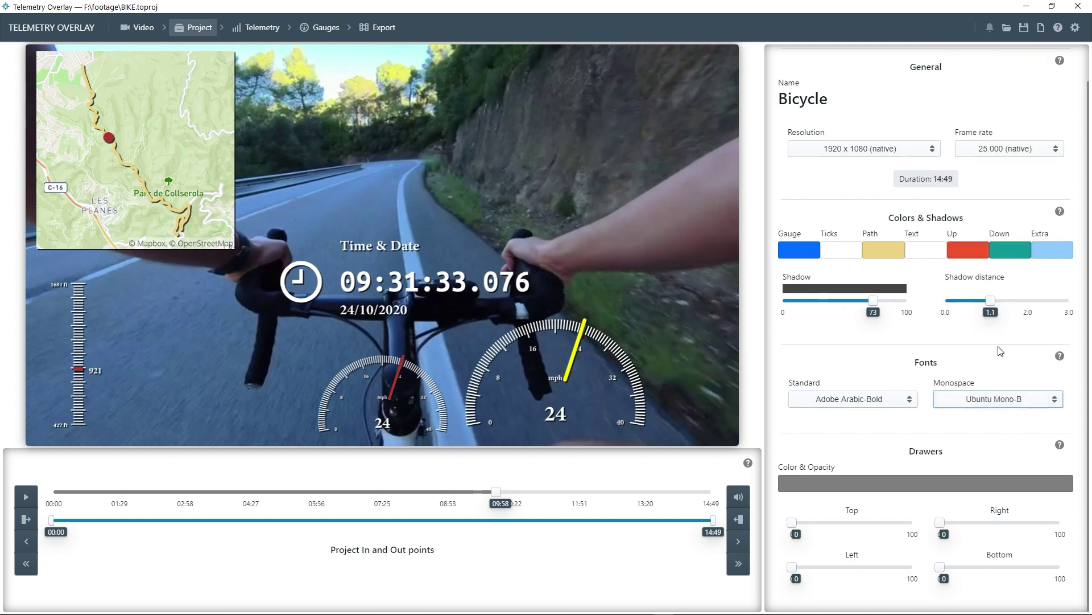
left_click(982, 402)
scroll(961, 239, "down", 1)
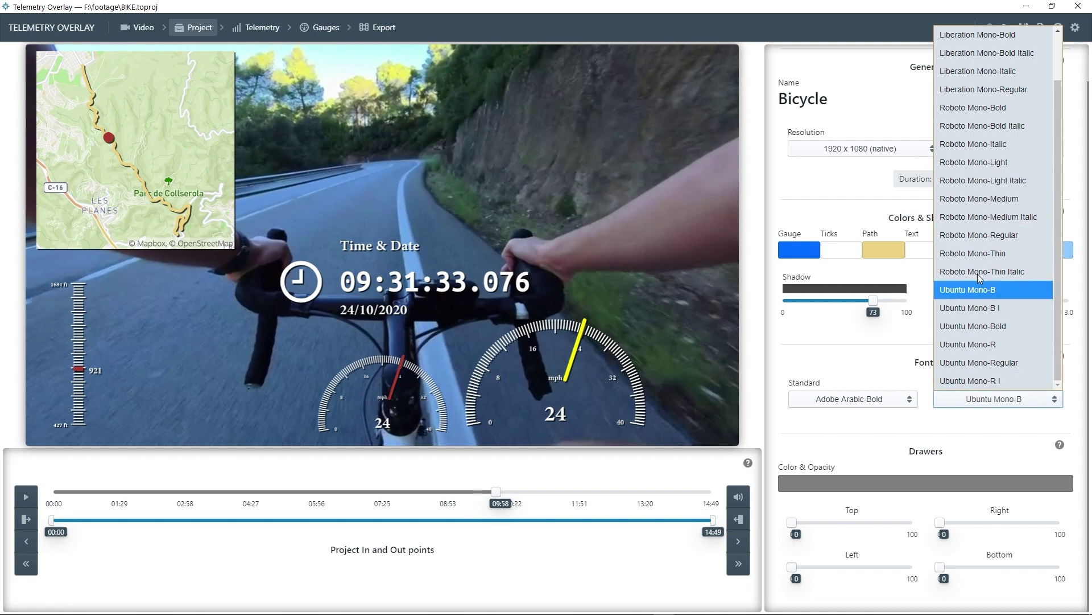
scroll(978, 307, "up", 1)
left_click(990, 126)
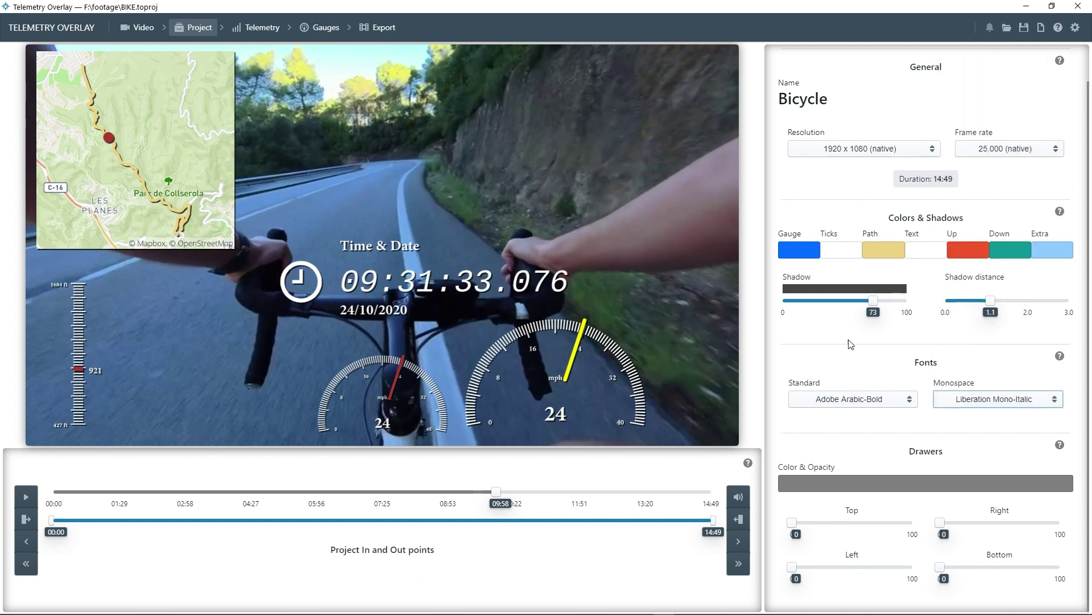
- Restore the fonts to Default (Roboto Black) and Default (Custom Roboto) for monospace
left_click(834, 400)
left_click(860, 33)
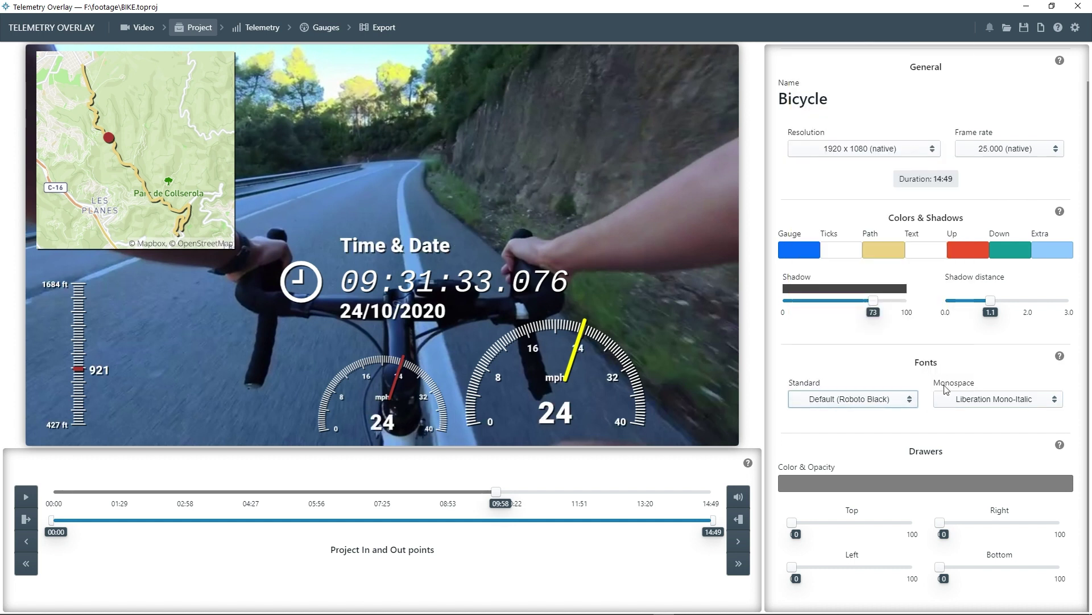
left_click(968, 404)
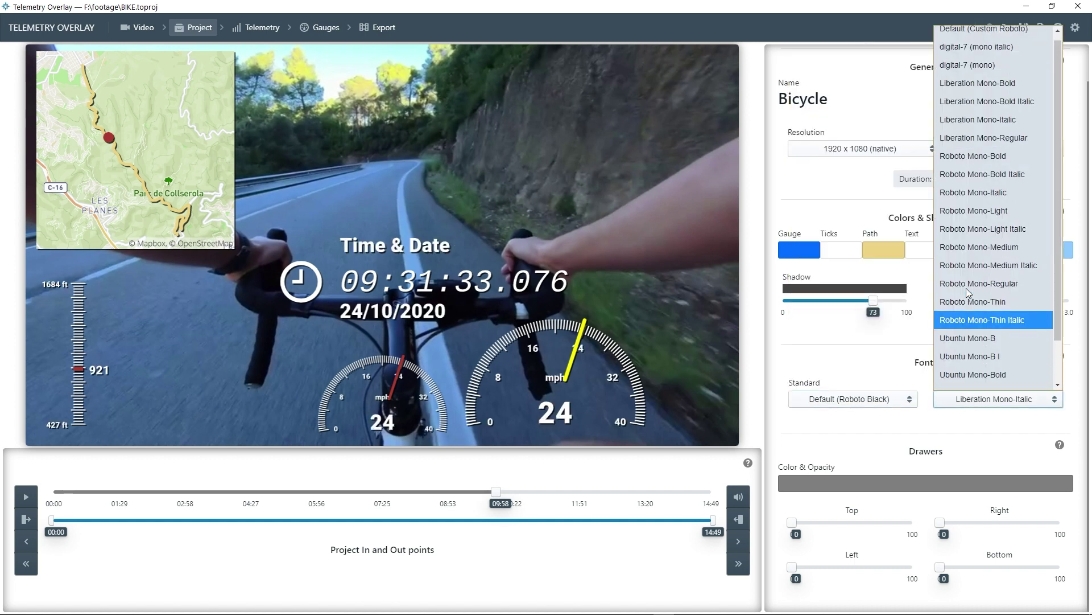
left_click(978, 35)
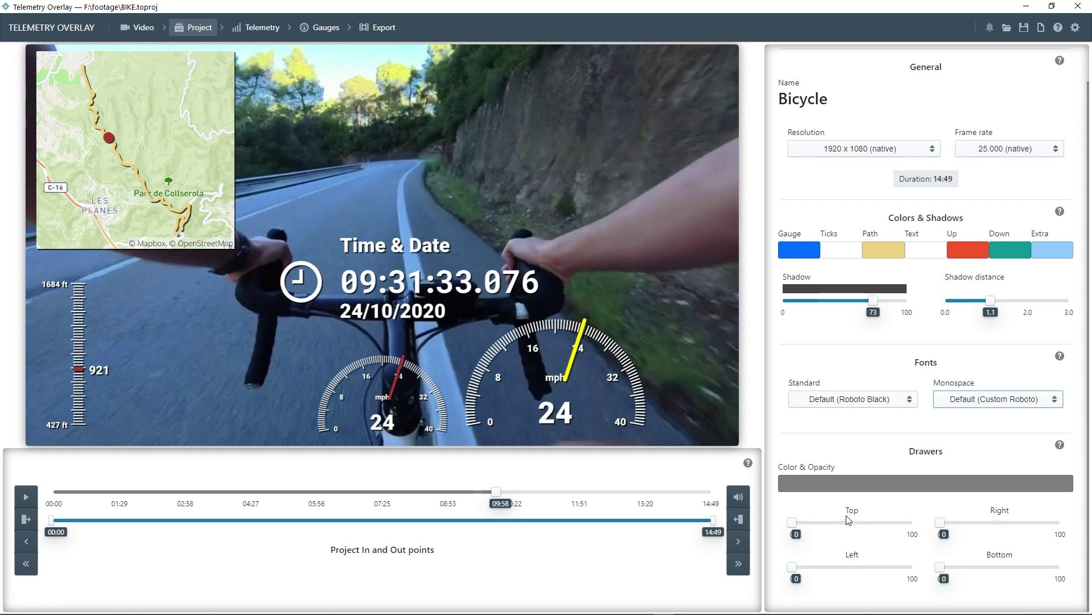
- Add a dark drawer band along the bottom of the video
mouse_move(797, 531)
left_mouse_down()
mouse_move(847, 532)
mouse_move(792, 531)
left_mouse_up()
mouse_move(945, 524)
left_mouse_down()
mouse_move(1024, 522)
mouse_move(940, 522)
left_mouse_up()
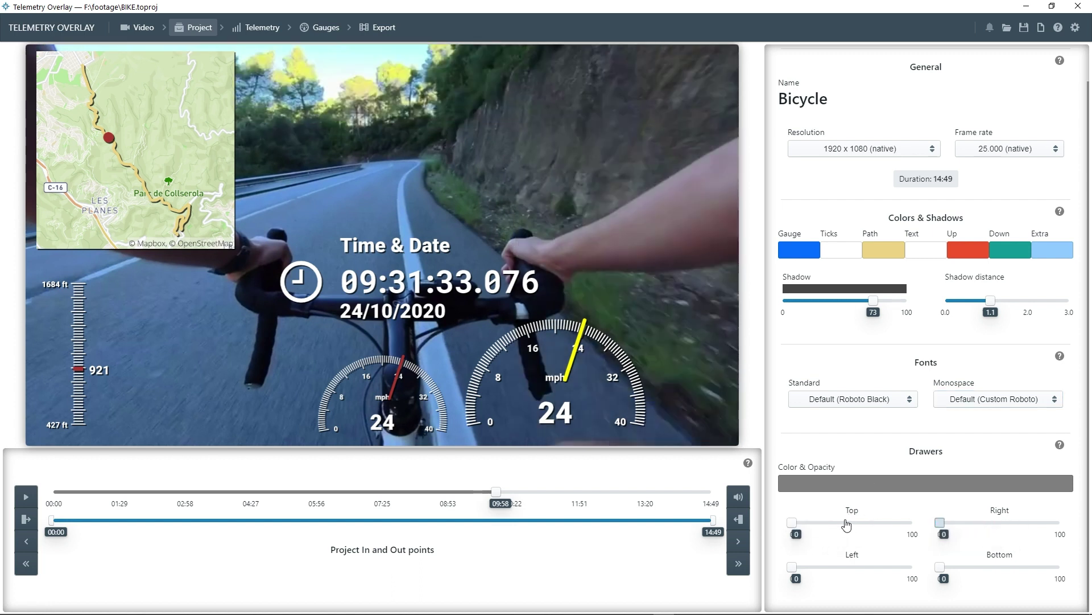
left_click_drag(942, 571, 978, 570)
- Add the Altitude minimal gauge and remove the overlay shadow
left_click(319, 27)
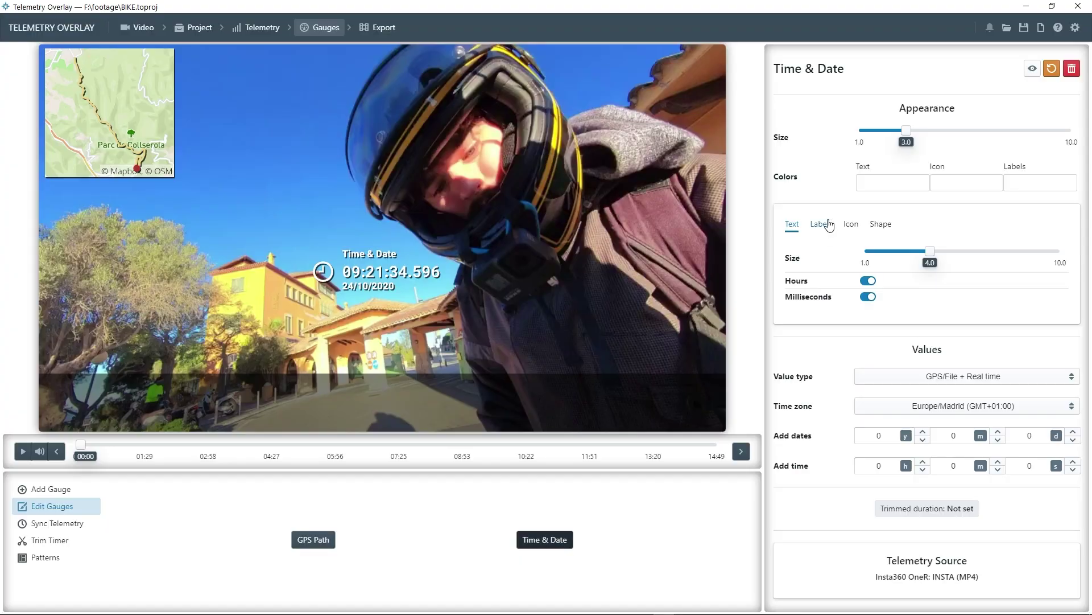
left_click(821, 223)
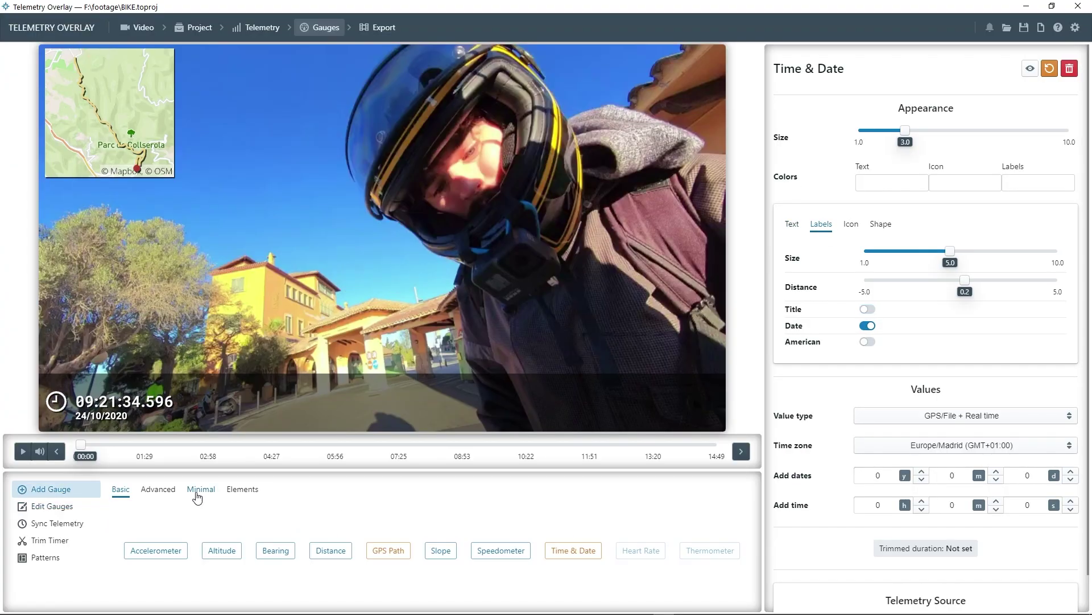
left_click(196, 490)
left_click(341, 527)
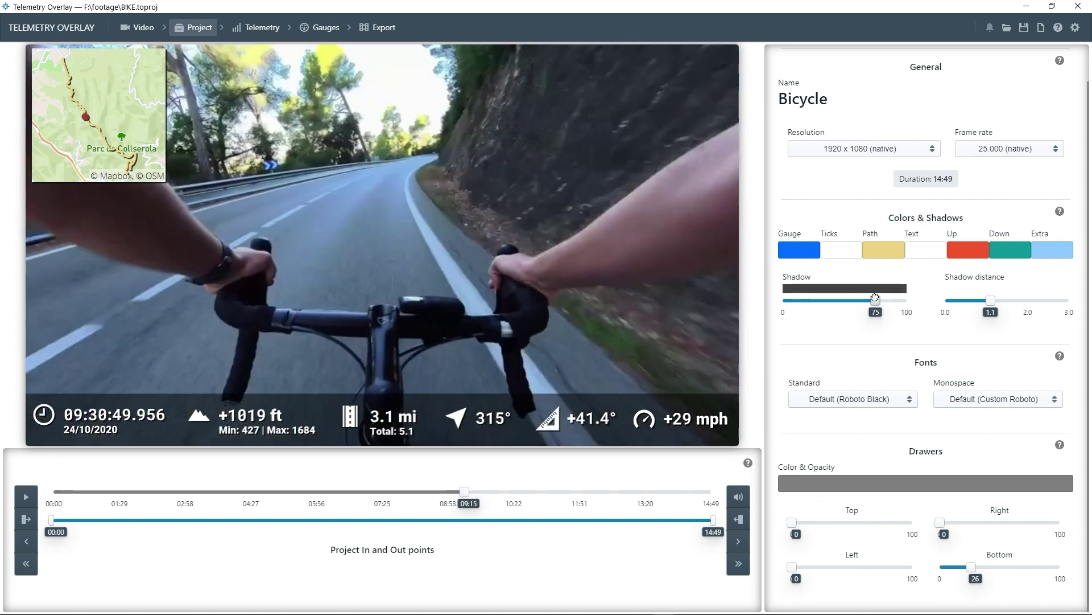
left_click_drag(873, 300, 772, 298)
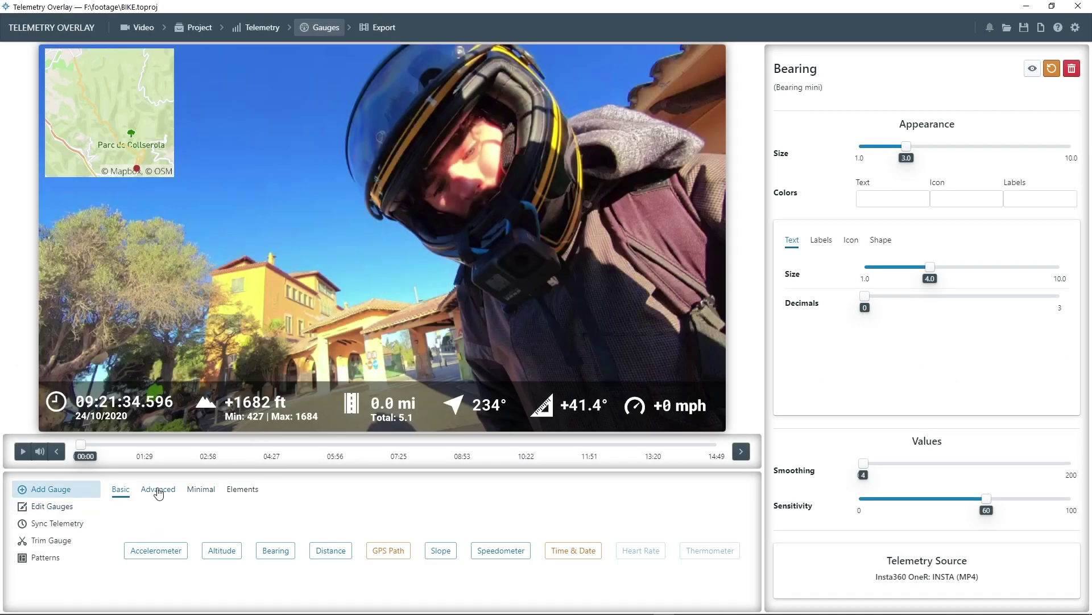
- Add an advanced Speed vs Time graph gauge and raise the project shadow to 62
left_click(159, 489)
left_click(498, 549)
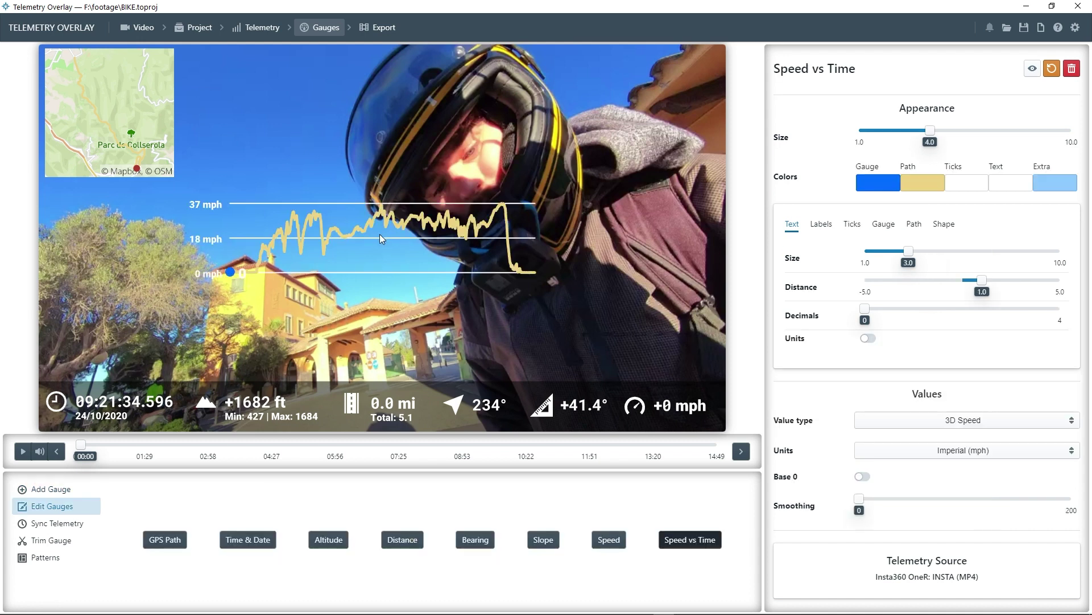
left_click(204, 32)
left_click_drag(801, 340, 859, 340)
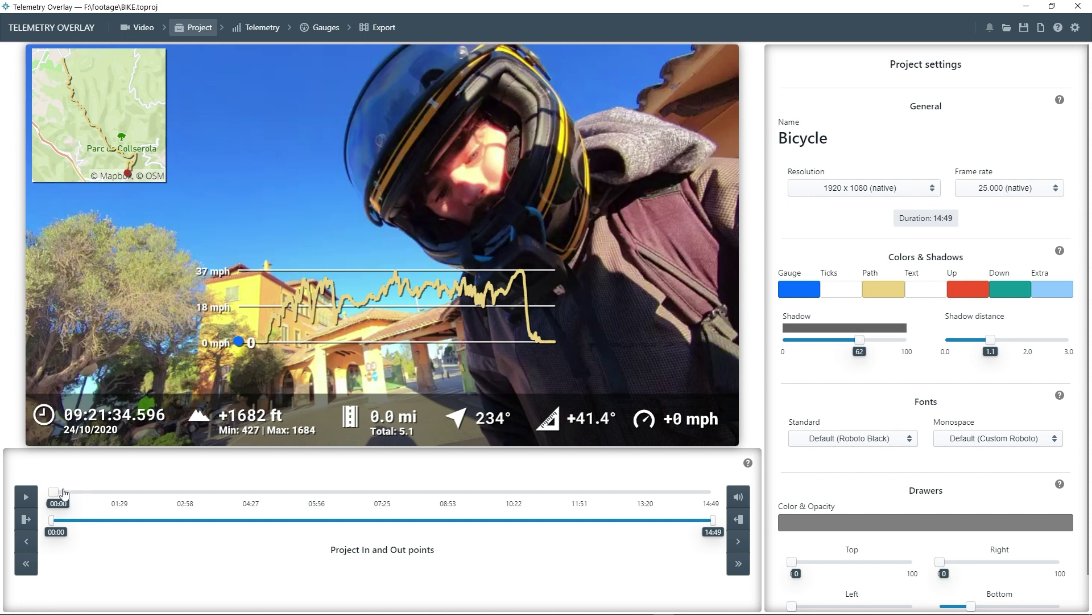
- Set the project In point at 01:18 and Out point at 13:52, then scrub the 12:33 ride
left_click_drag(64, 493, 111, 492)
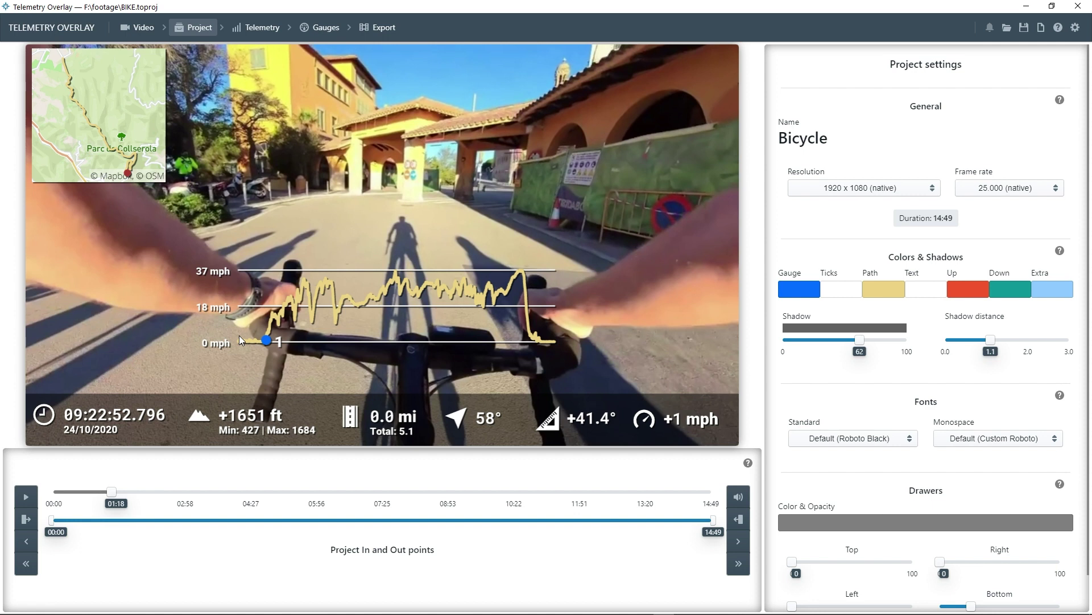
left_click(27, 520)
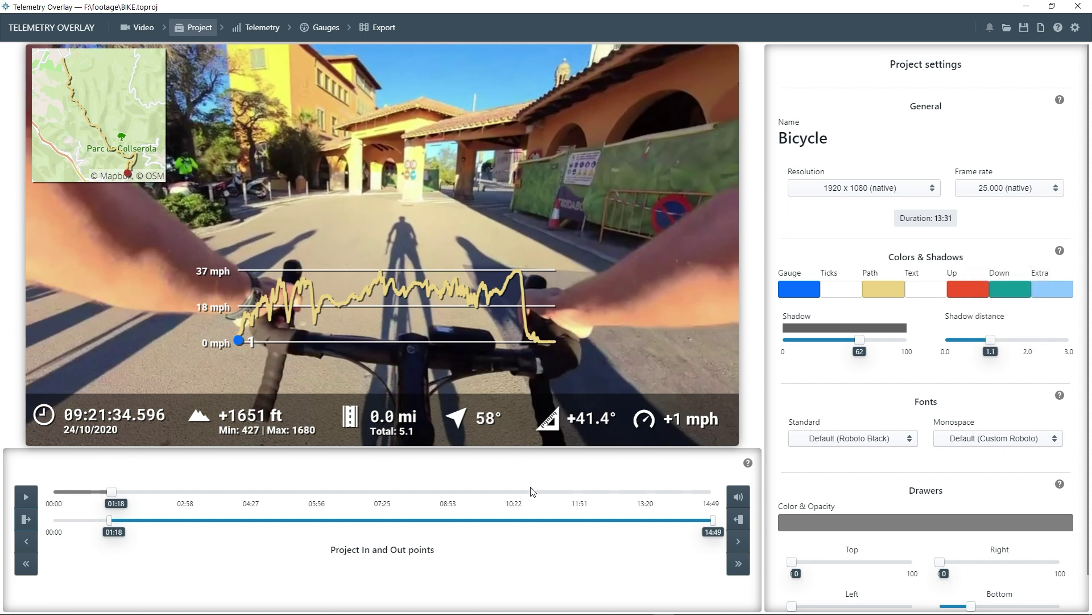
left_click_drag(532, 490, 669, 493)
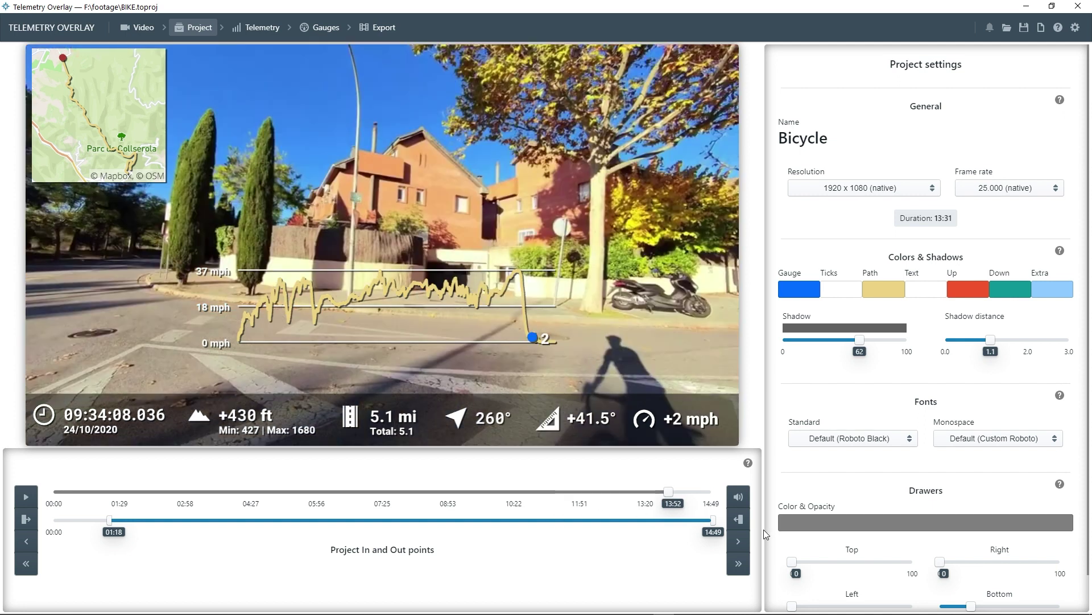
key("o")
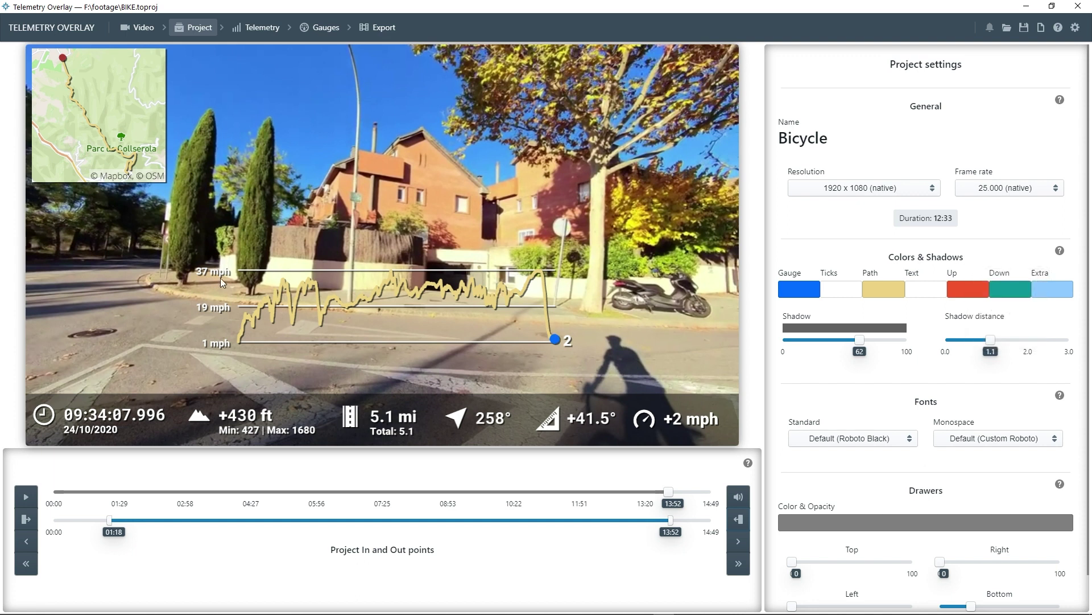
left_click_drag(123, 491, 495, 494)
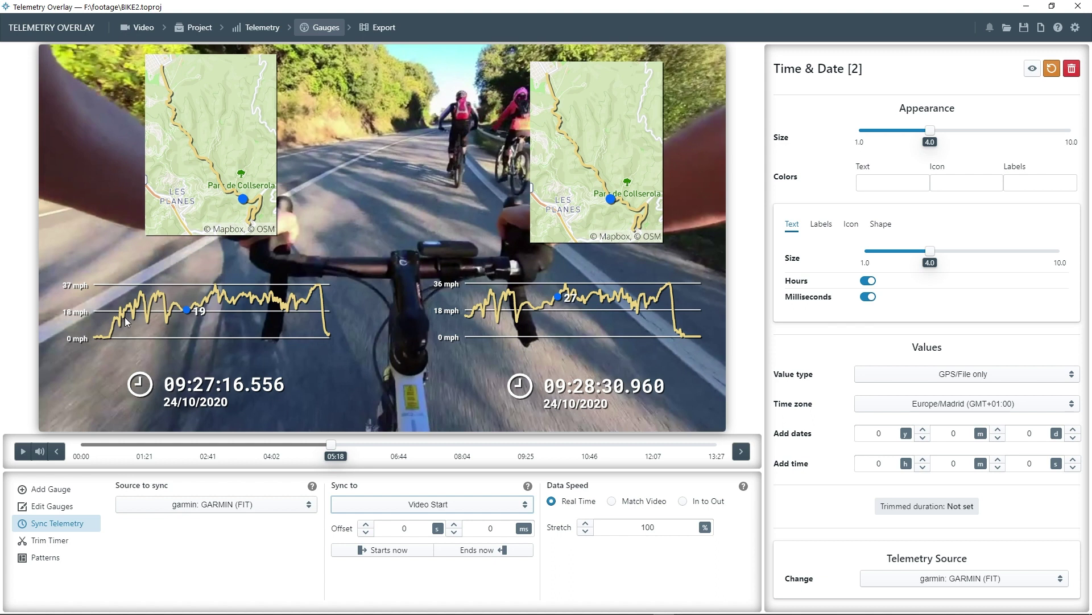
- Keep the video-start anchor and sync telemetry start to the frame showing the watch
left_click(423, 505)
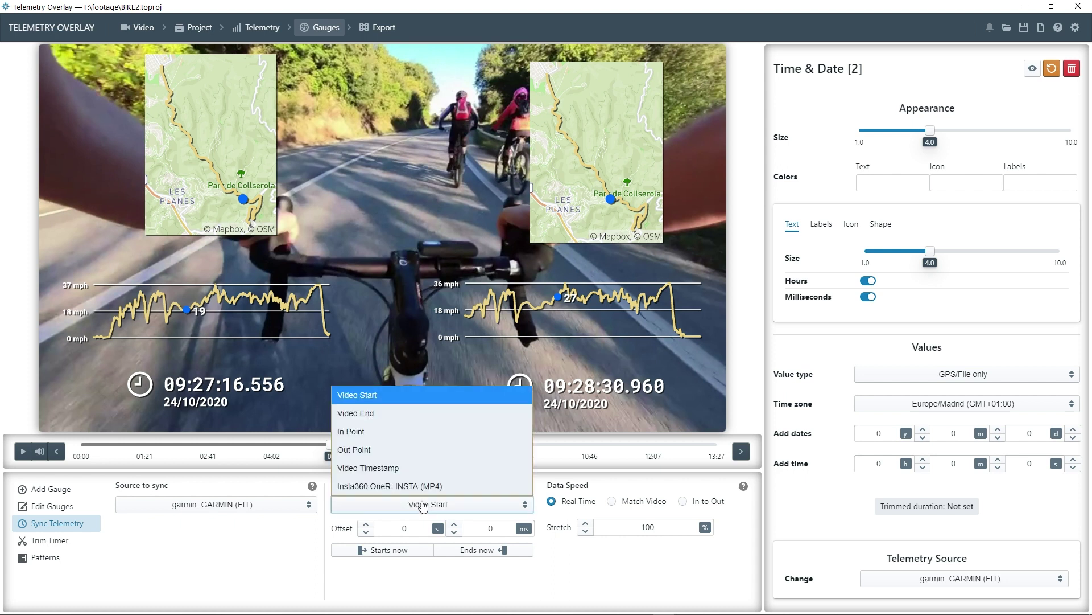
left_click(363, 396)
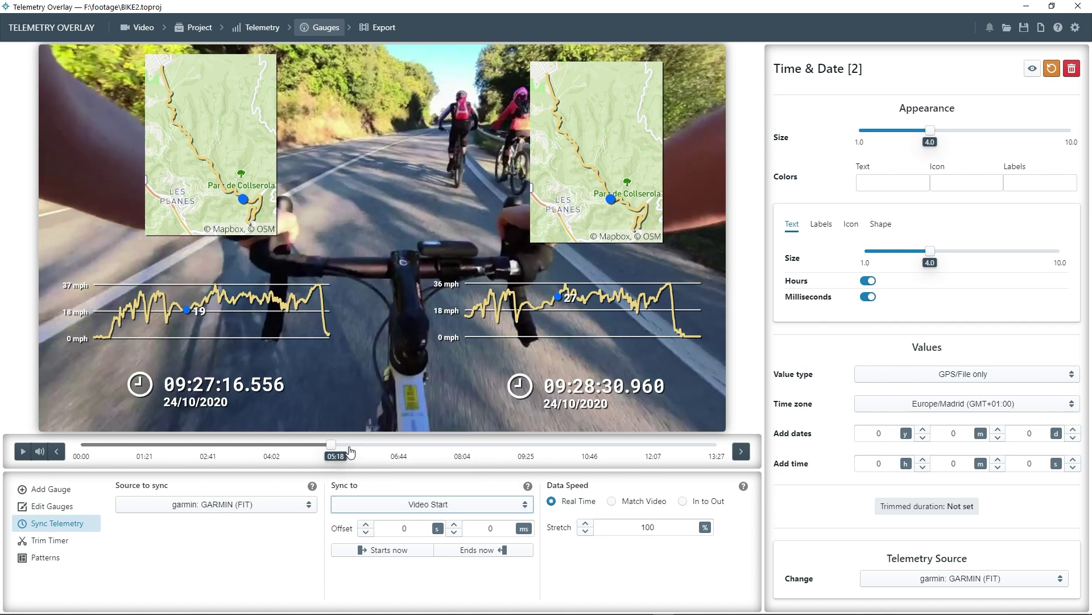
left_click(102, 445)
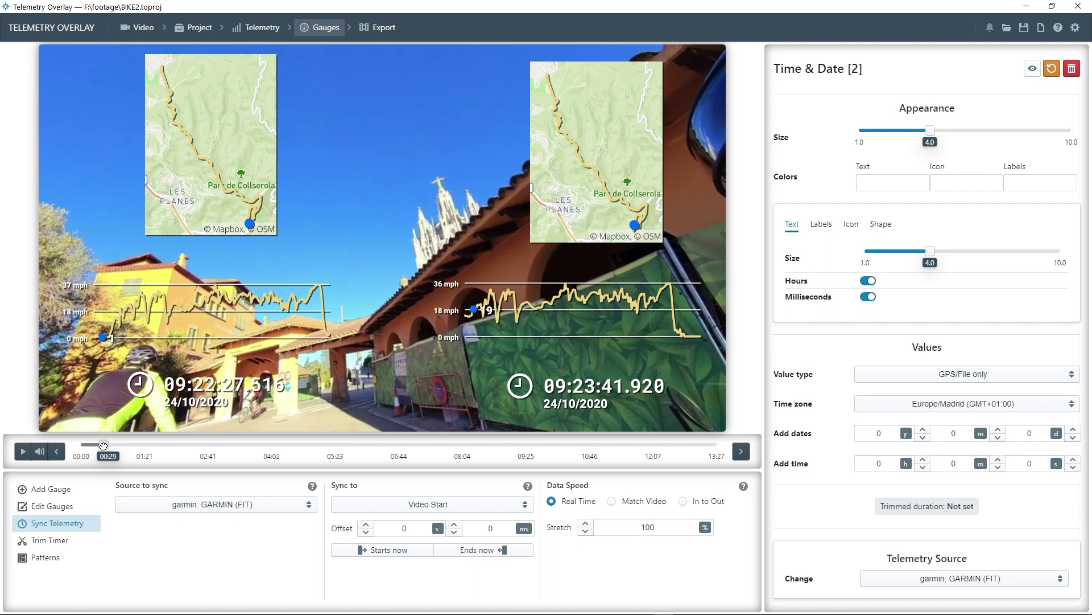
left_click_drag(103, 445, 116, 445)
left_click(24, 451)
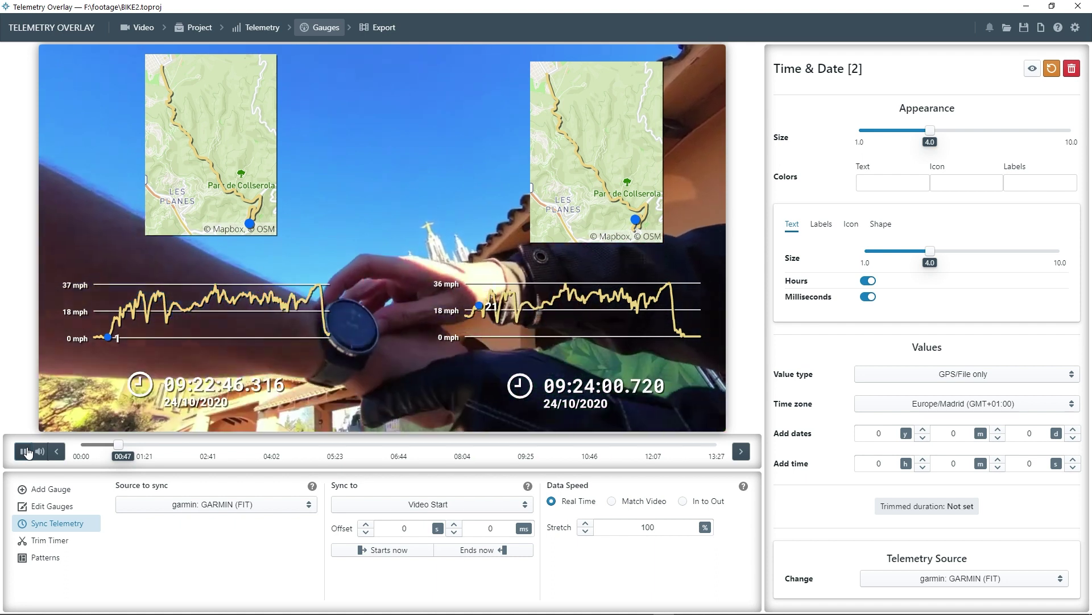
left_click(25, 452)
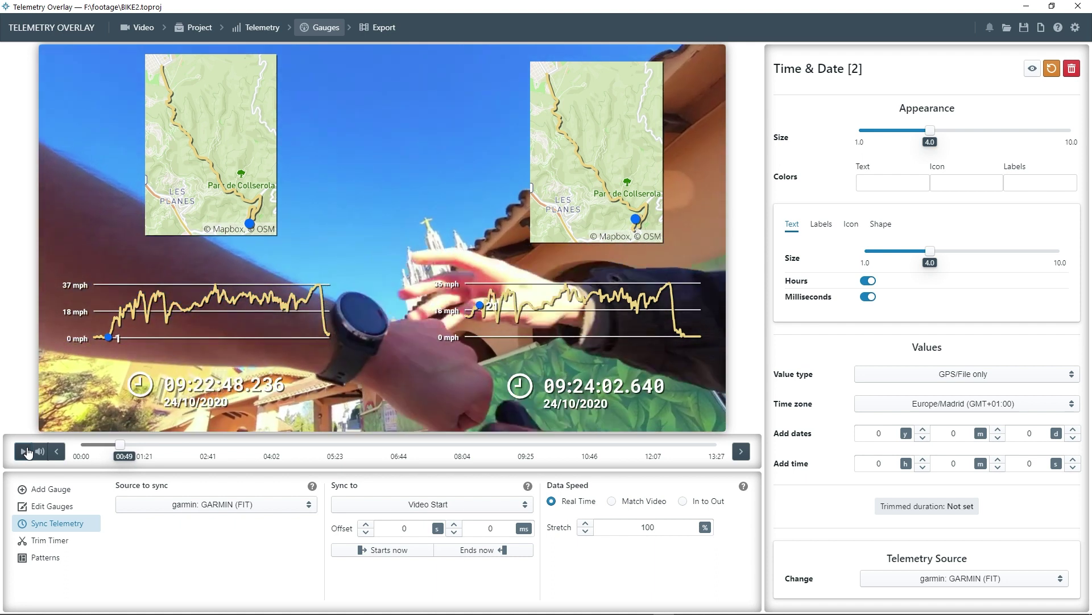
left_click(374, 550)
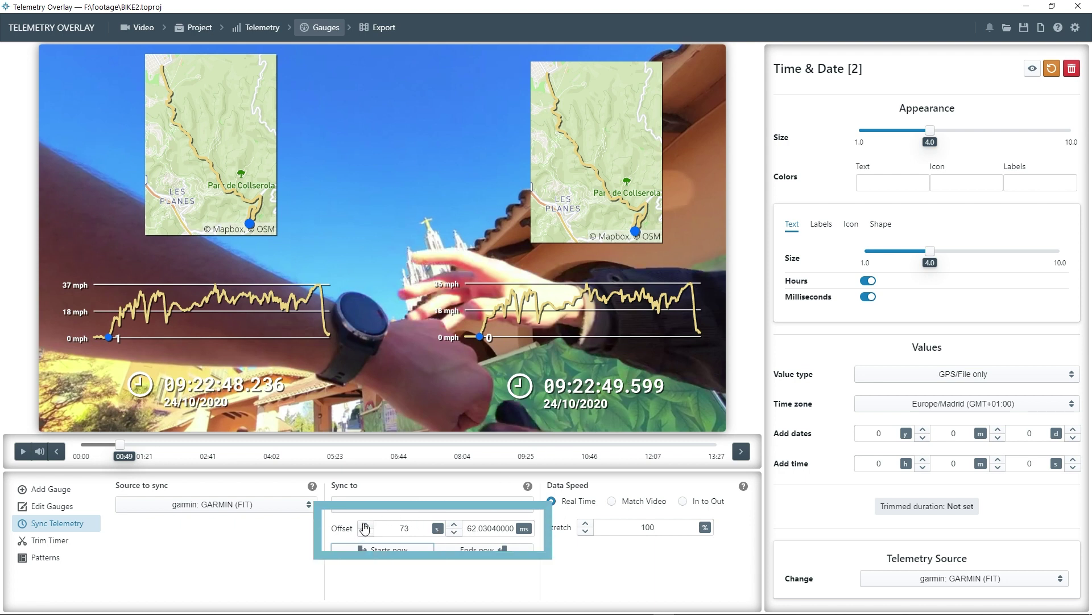
- Adjust the sync offset to 74 s 432 ms so both clocks match
left_click(365, 528)
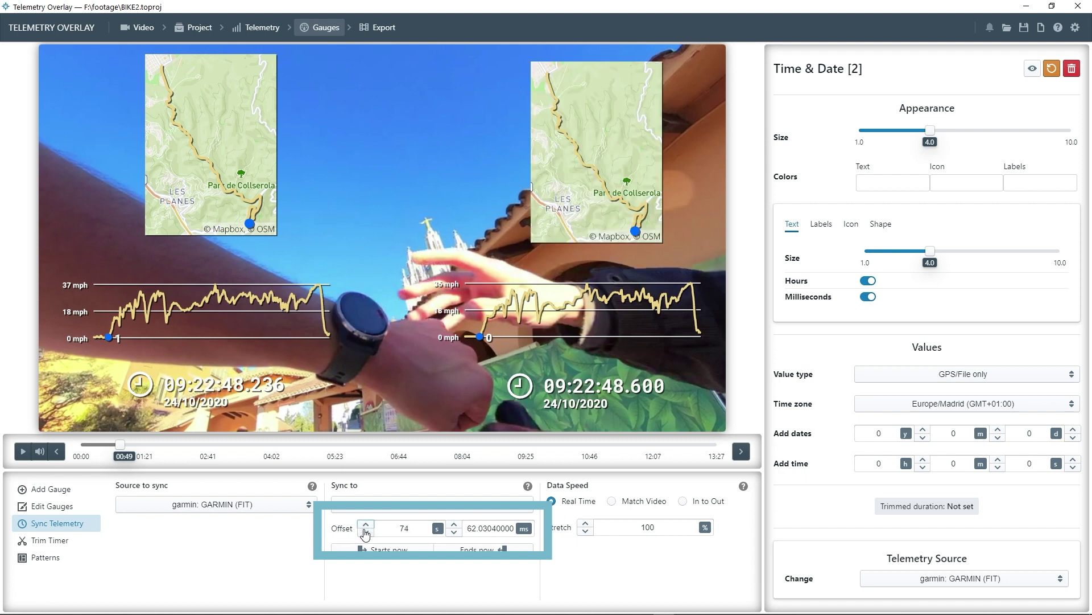
left_click(455, 532)
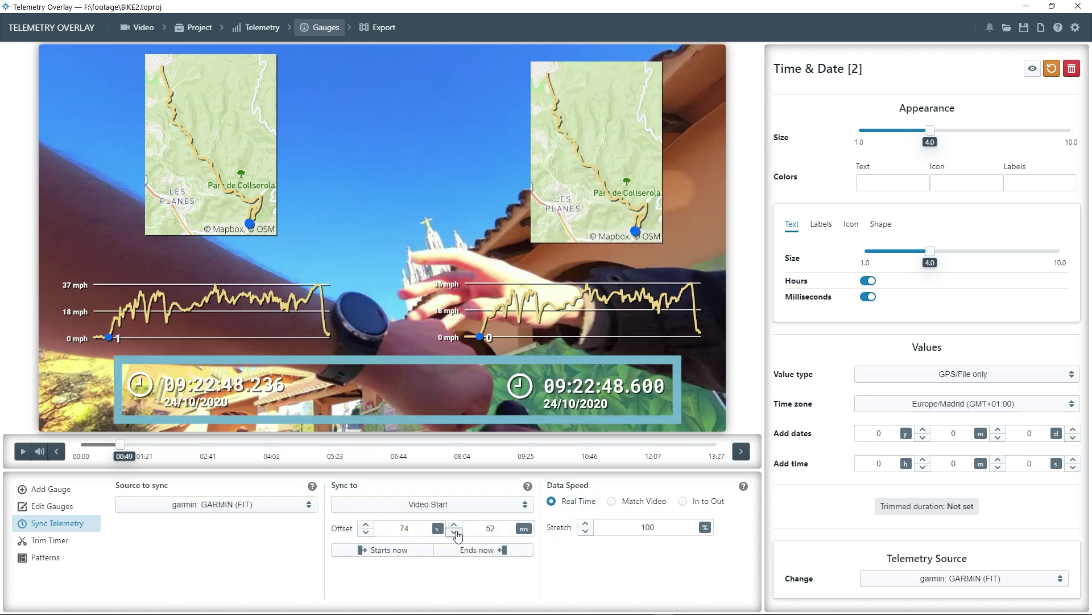
left_click(454, 525)
left_click(453, 524)
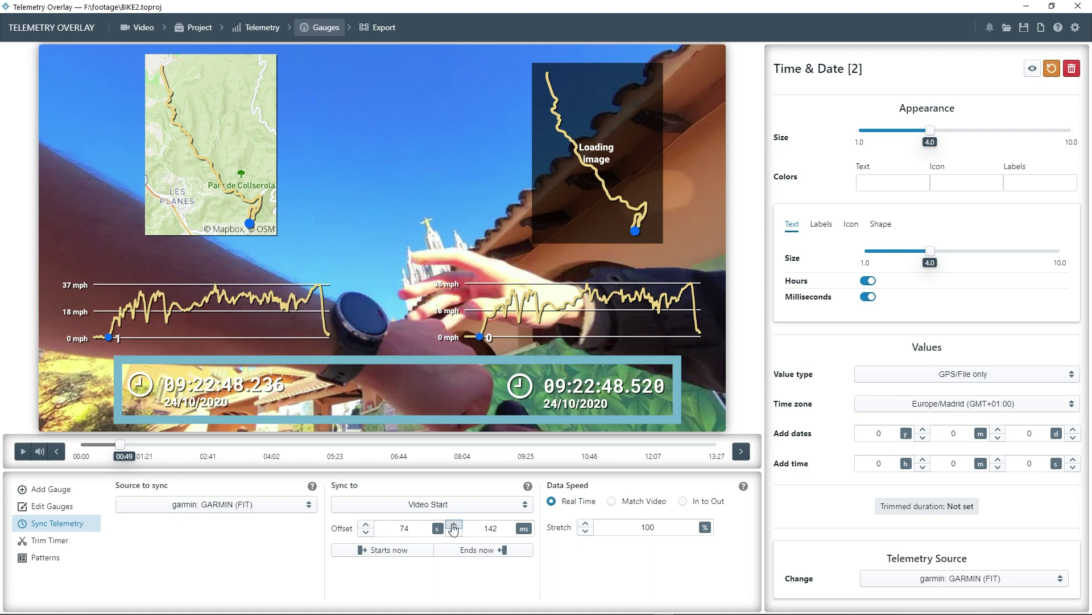
left_click(453, 525)
left_click(454, 525)
left_click(453, 525)
left_click(454, 525)
left_click(454, 525)
left_click(453, 524)
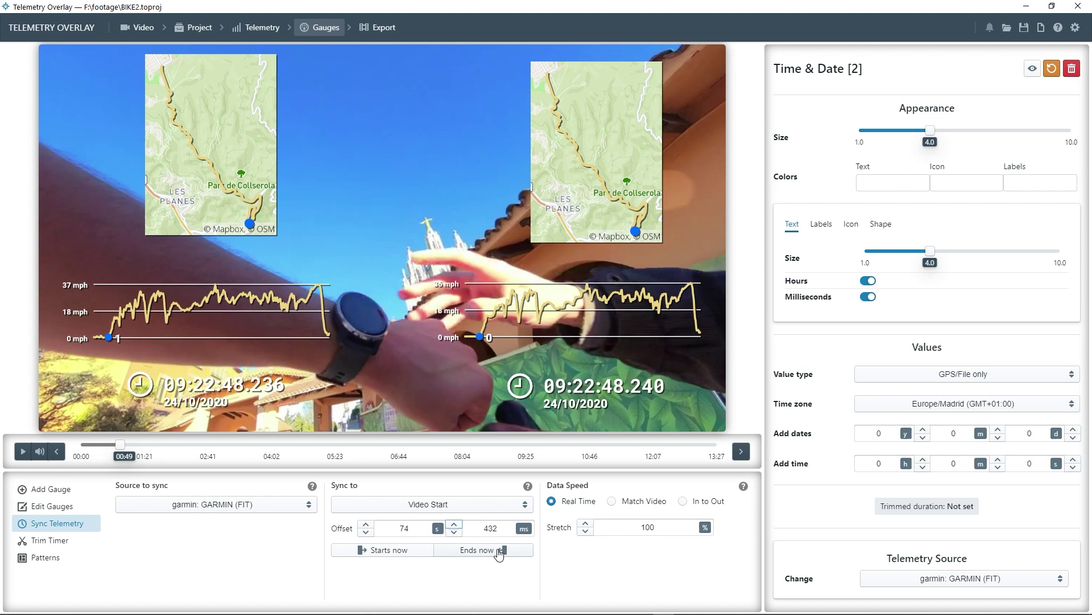
- Sync the telemetry to the In point with a 0 s 0 ms offset
left_click(481, 514)
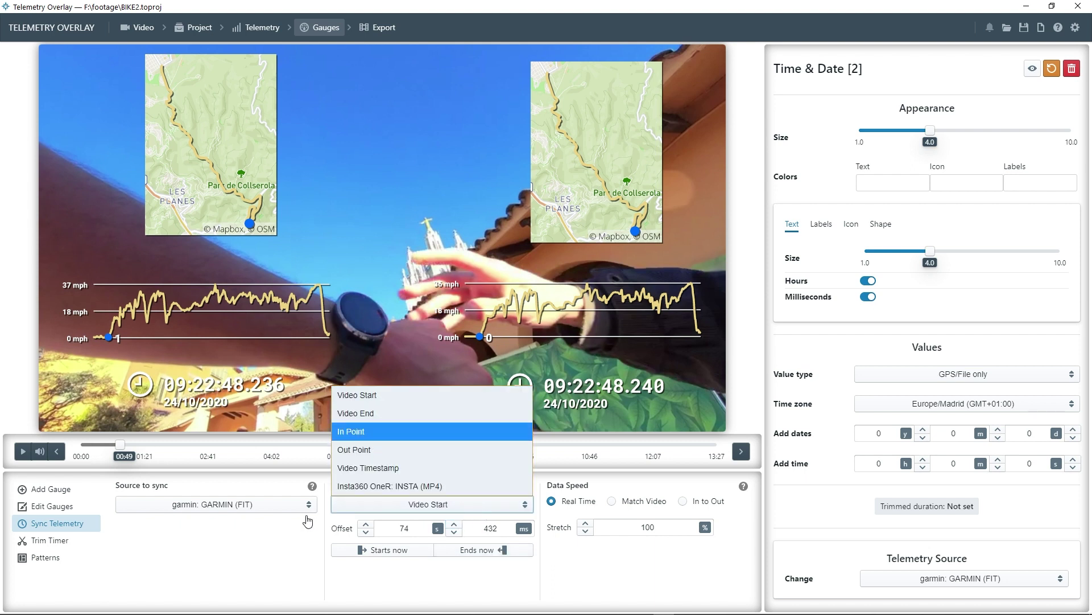
left_click(374, 436)
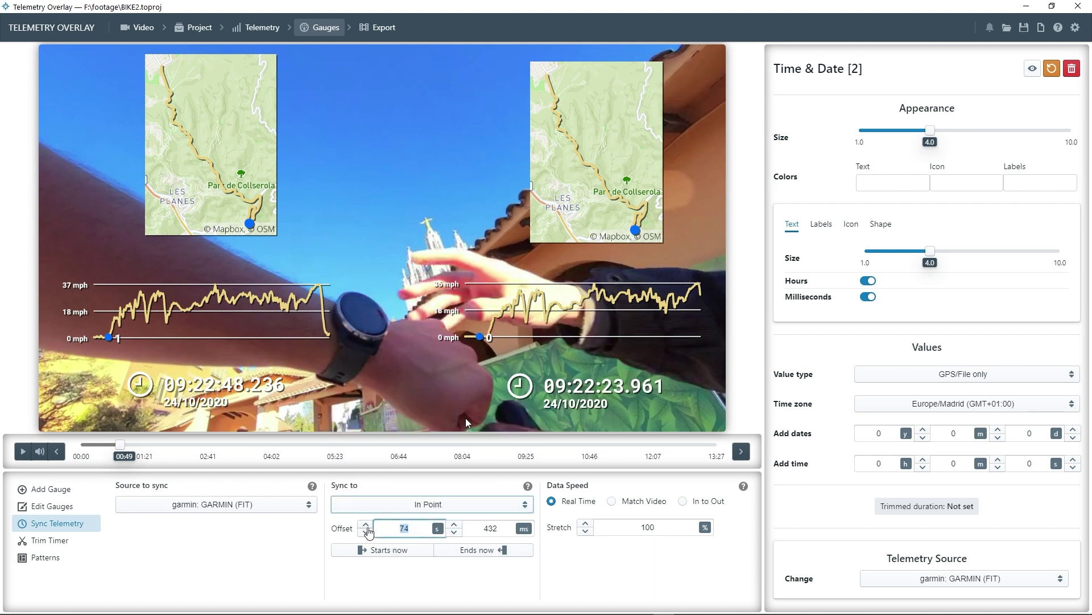
type("0")
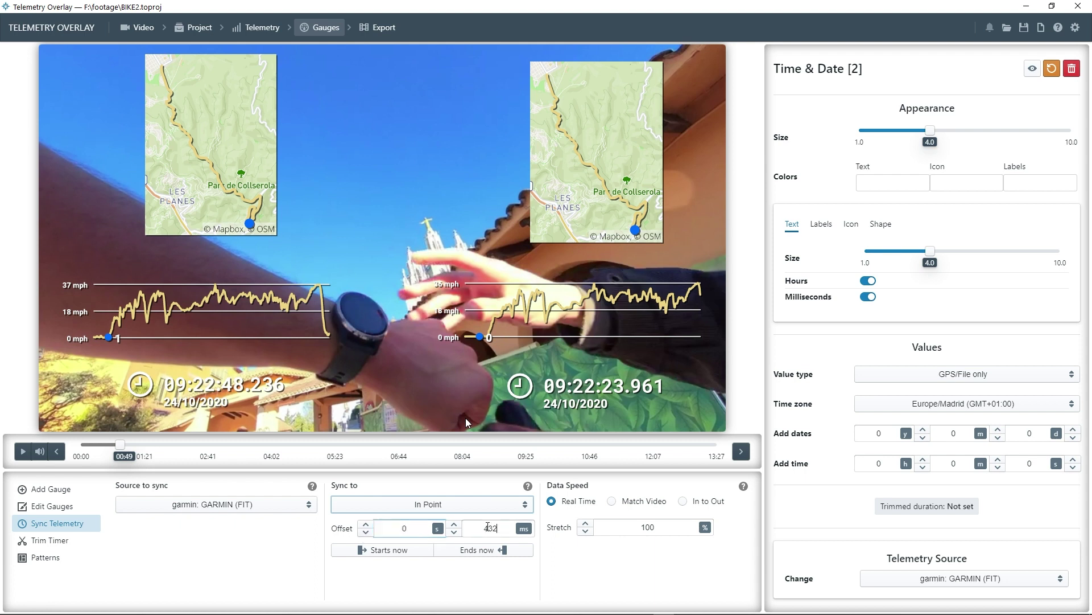
key("Tab")
type("0")
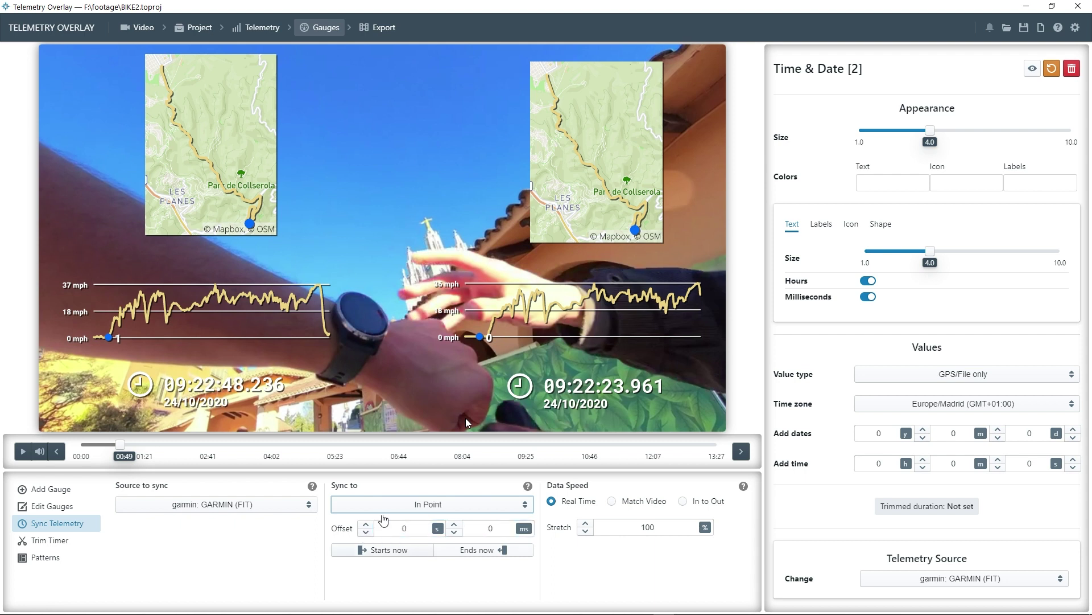
- Trim the Bicycle project to run from 01:13 to 13:22
left_click(195, 27)
left_click_drag(77, 492, 108, 491)
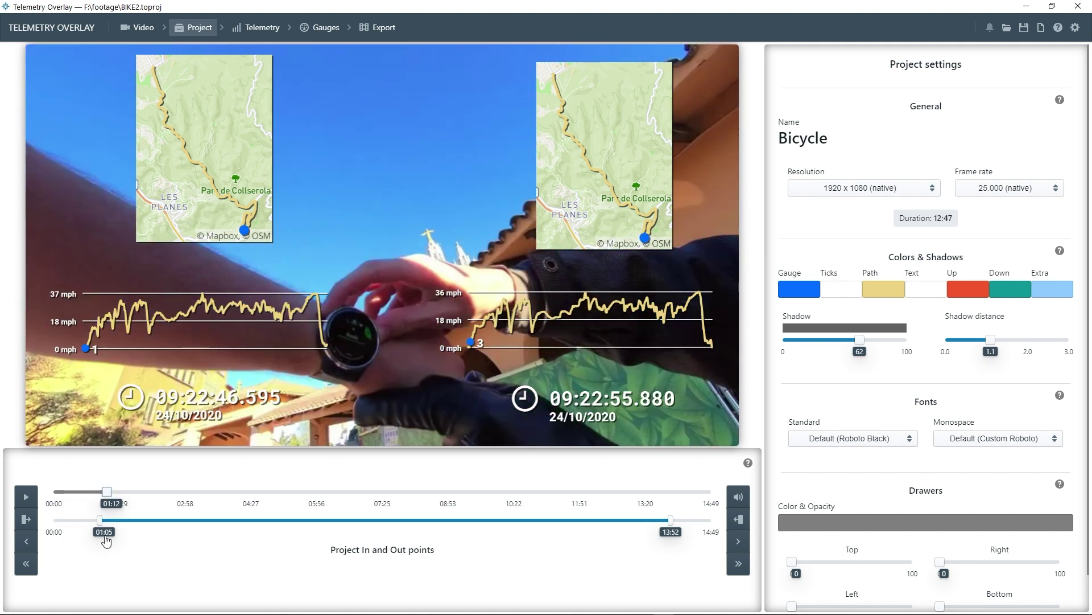
left_click(736, 545)
key("Right")
key("Right")
key("Right")
key("Right")
key("Right")
key("Right")
key("Right")
key("Right")
key("Right")
key("Right")
key("Right")
key("Right")
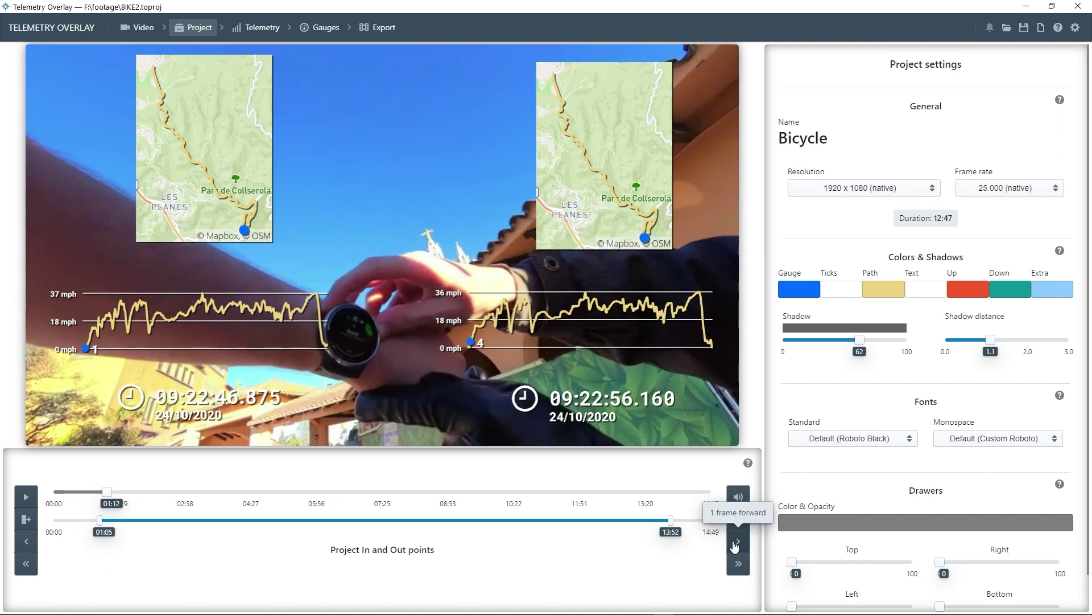
key("Right")
key("Right")
key("Right")
key("Right")
key("Right")
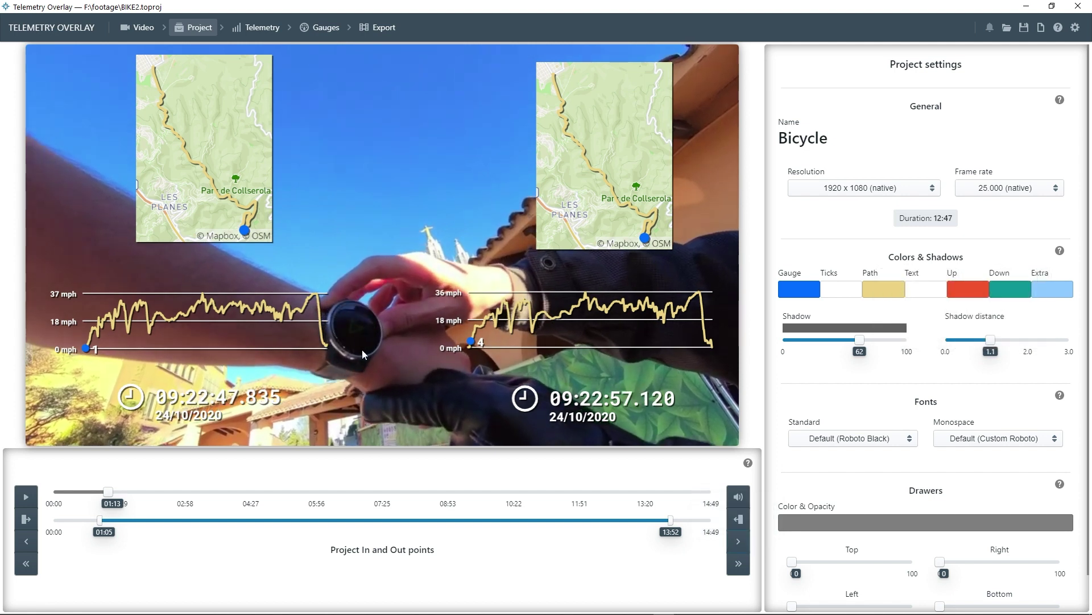
left_click(18, 517)
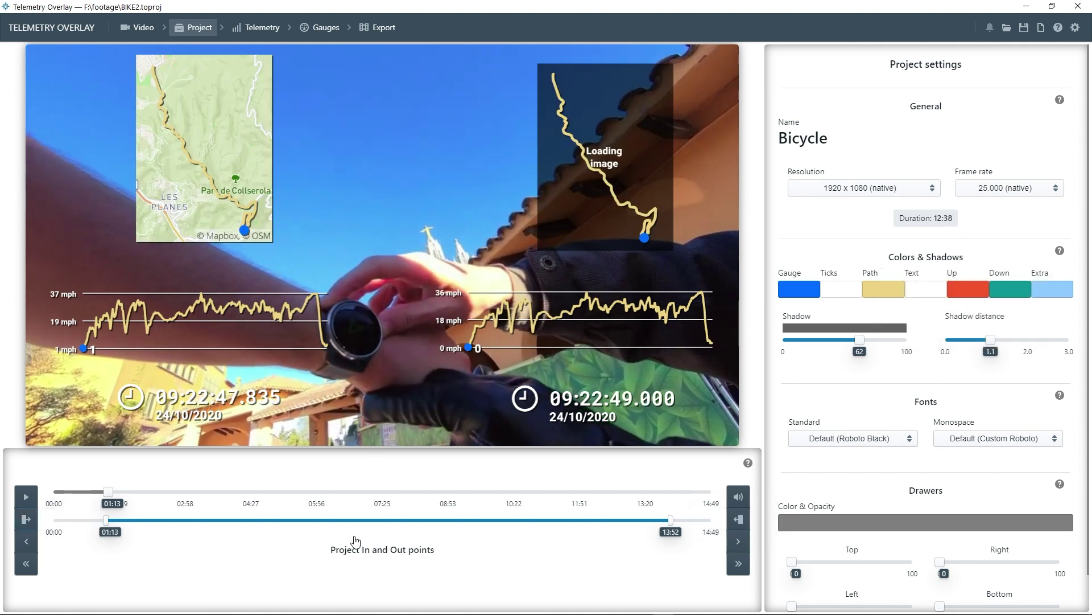
left_click_drag(671, 520, 648, 519)
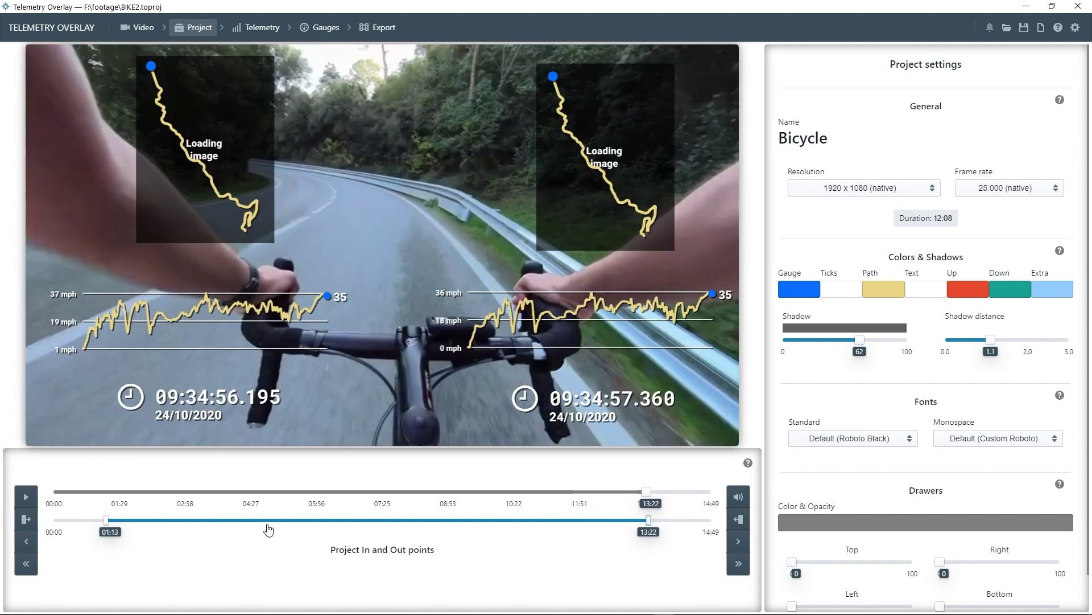
left_click_drag(106, 519, 150, 519)
- Set Sync to 'Insta360 OneR: INSTA (MP4)' and play the video to check both clocks match
left_click(325, 31)
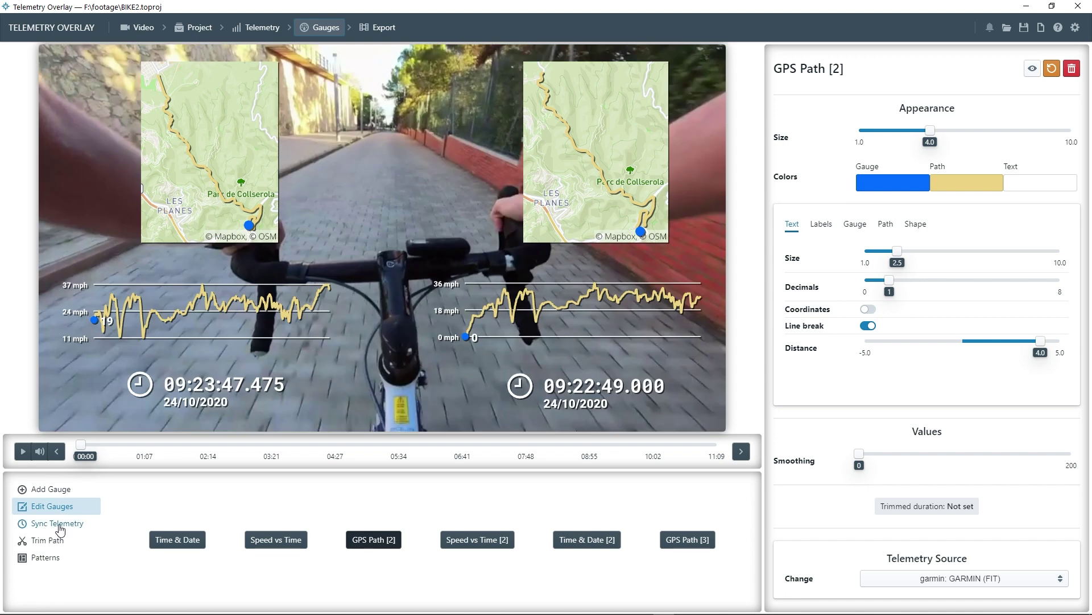
left_click(52, 523)
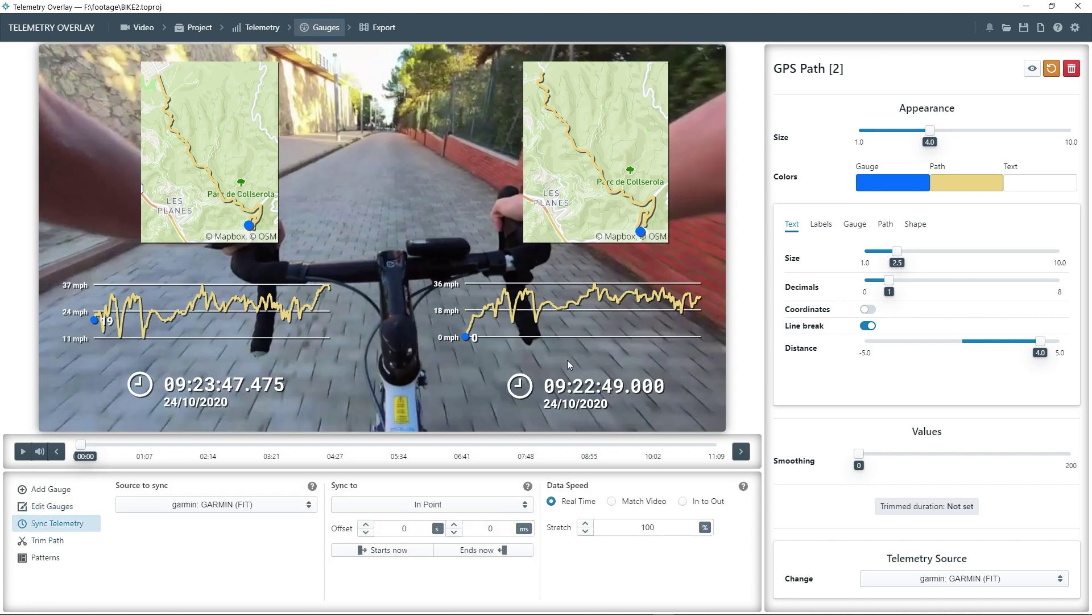
left_click(470, 504)
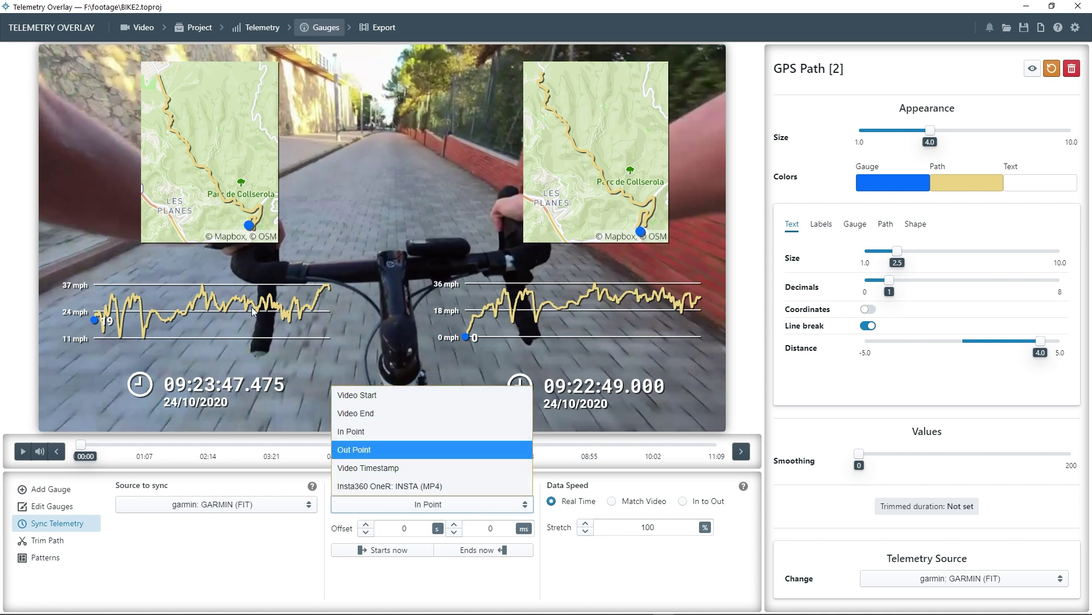
left_click(393, 486)
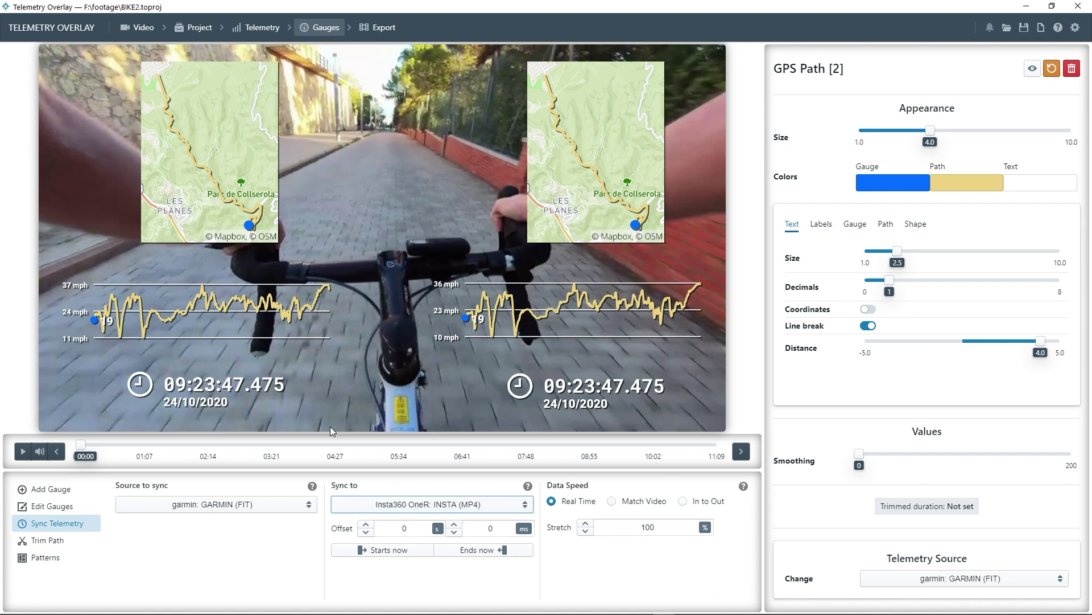
left_click(22, 453)
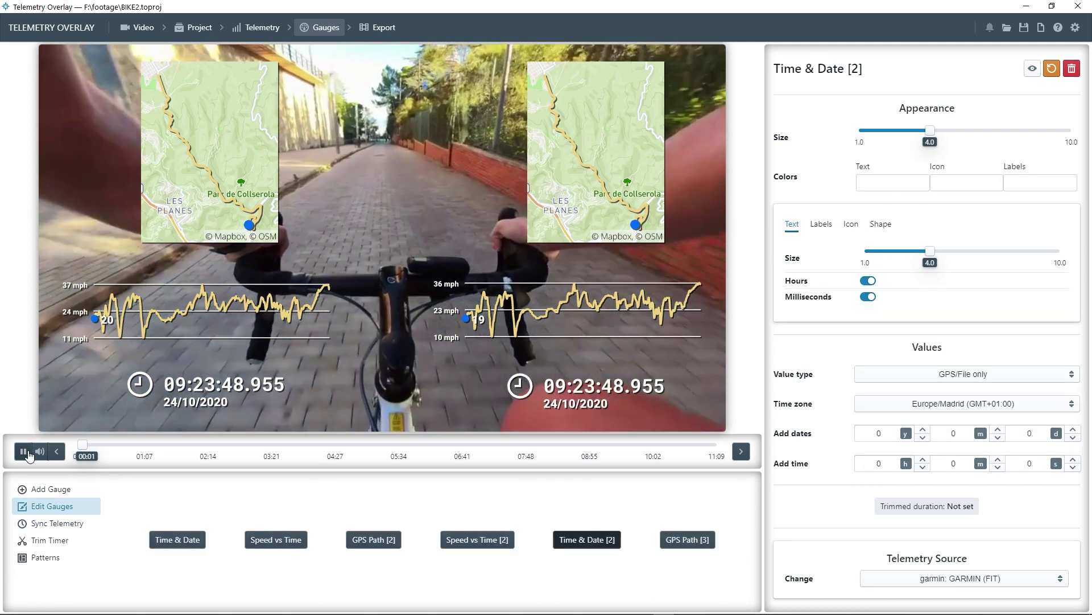
left_click(26, 452)
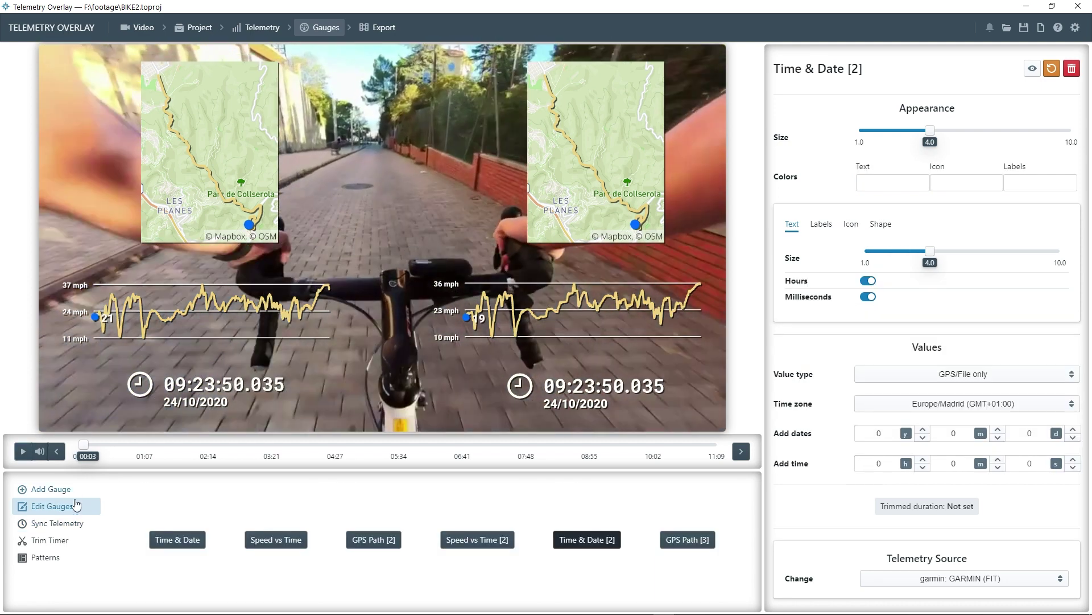
left_click(54, 523)
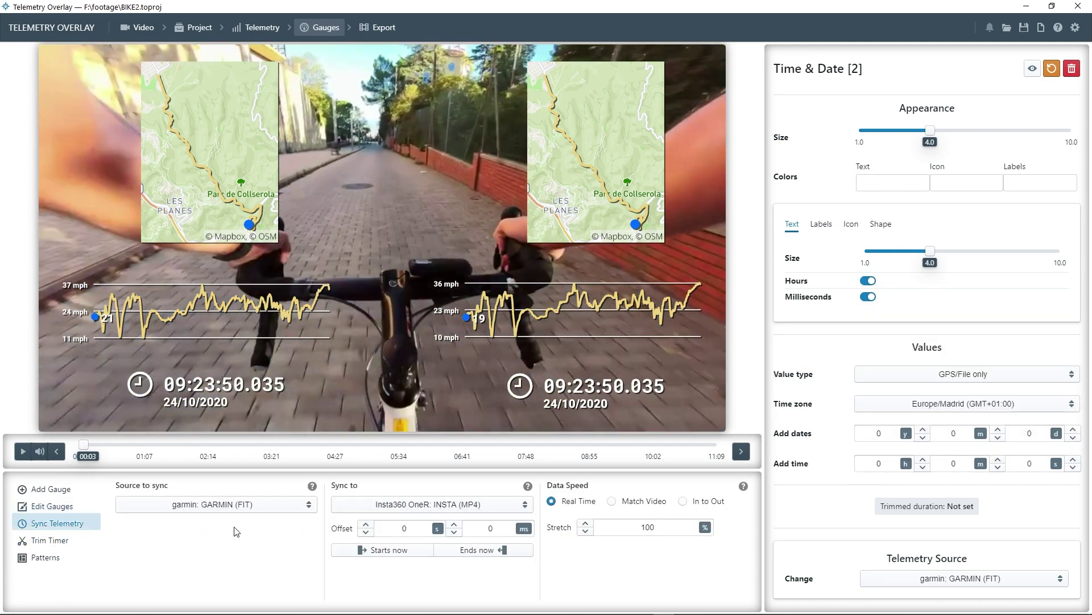
left_click(387, 507)
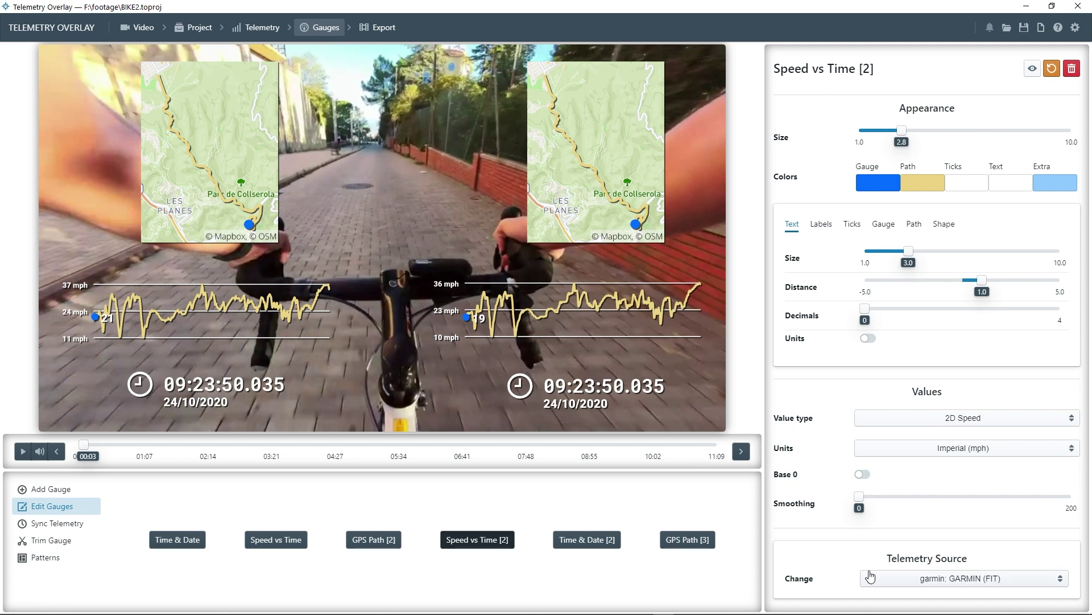
- Switch Speed vs Time [2] to Insta360 OneR: INSTA (MP4) data with smoothing 13
left_click(926, 583)
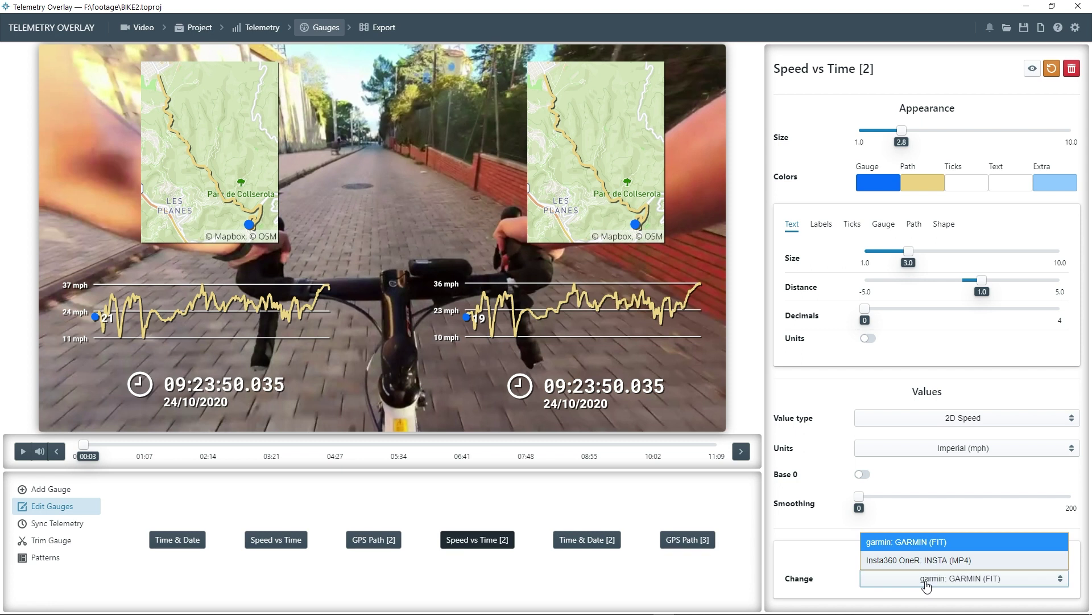
key("Return")
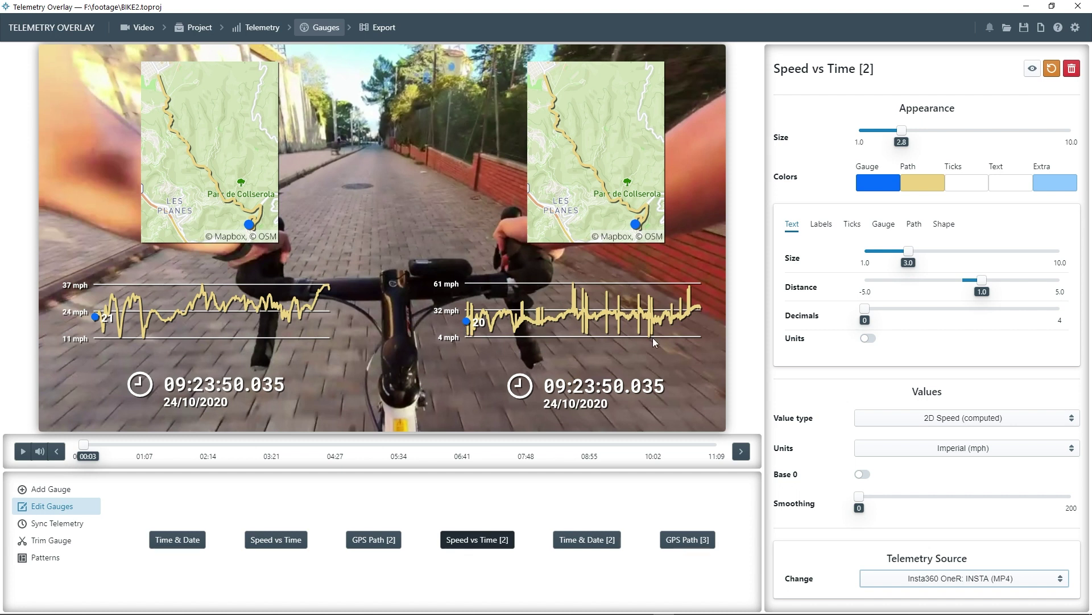
left_click_drag(864, 494, 874, 494)
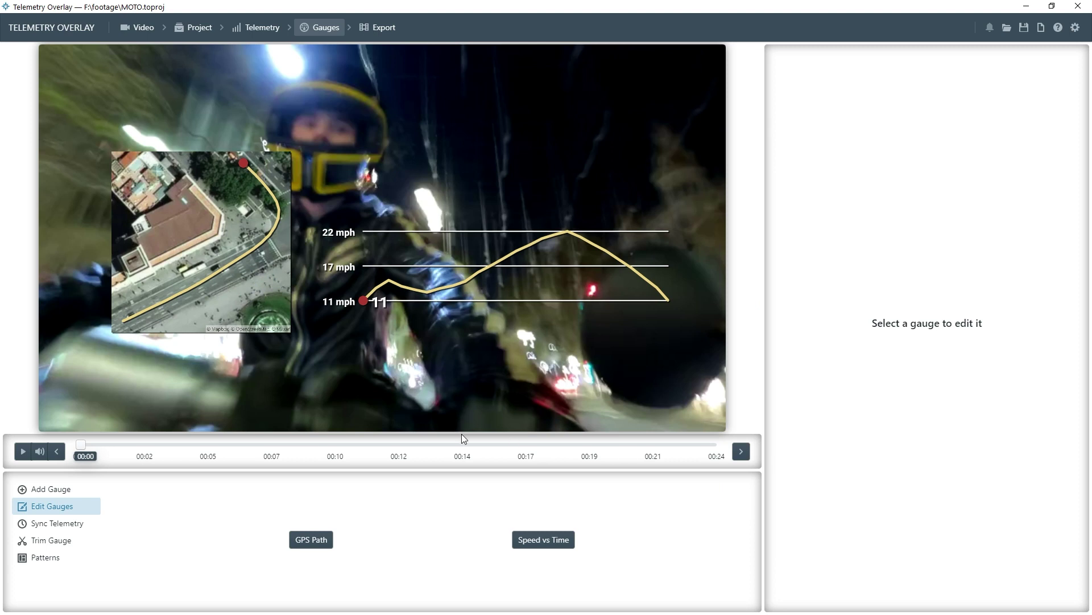
- Set the moto project's Data Speed to 'Match Video' and preview playback from 00:11
left_click(23, 452)
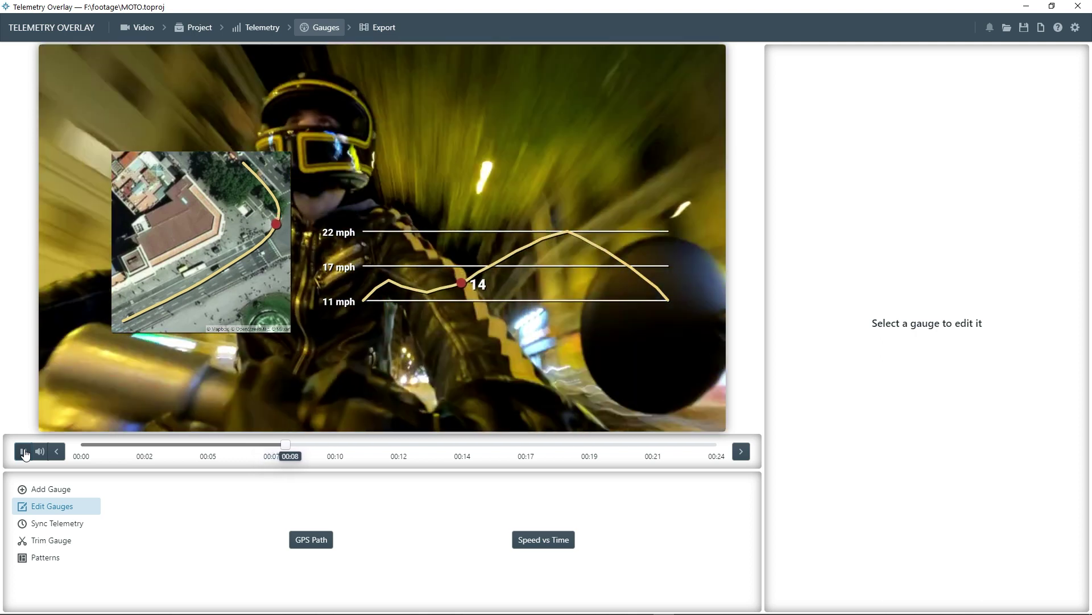
left_click(24, 452)
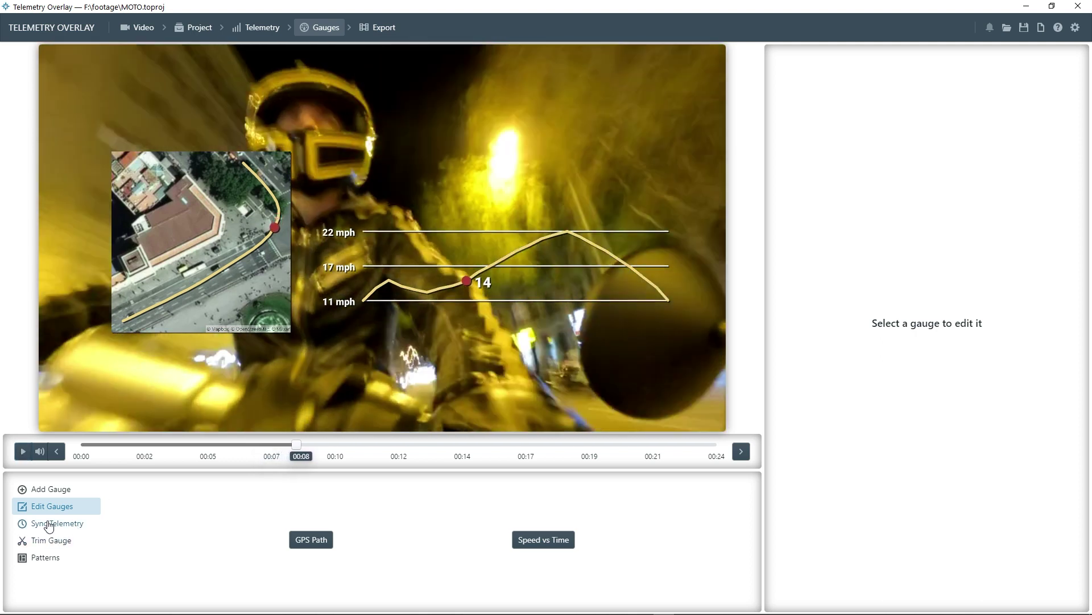
left_click(48, 523)
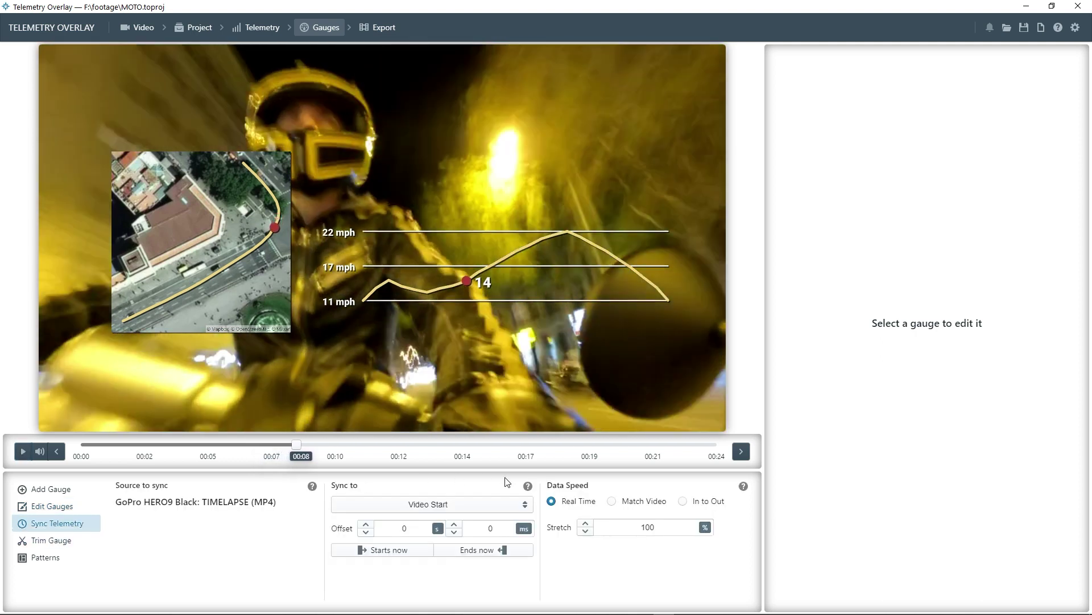
left_click(612, 501)
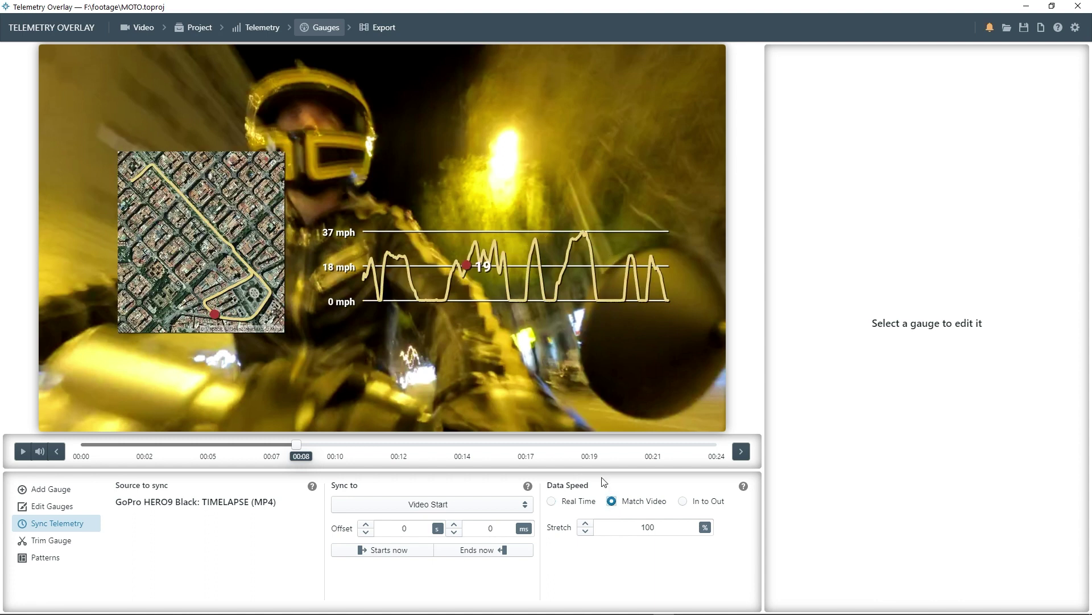
mouse_move(346, 444)
left_mouse_down()
mouse_move(395, 444)
mouse_move(367, 441)
left_mouse_up()
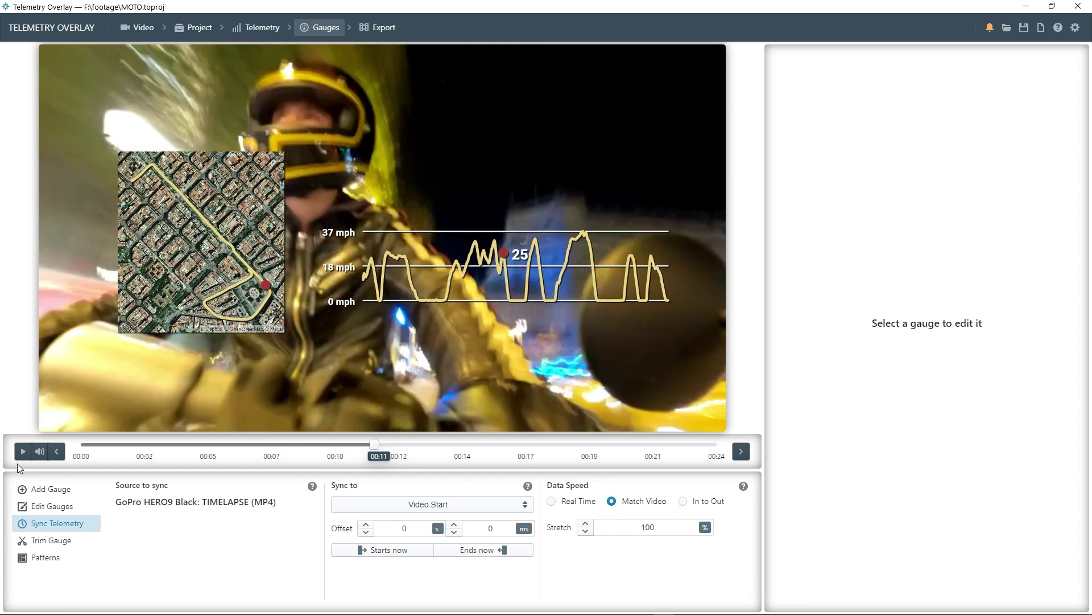
left_click(23, 452)
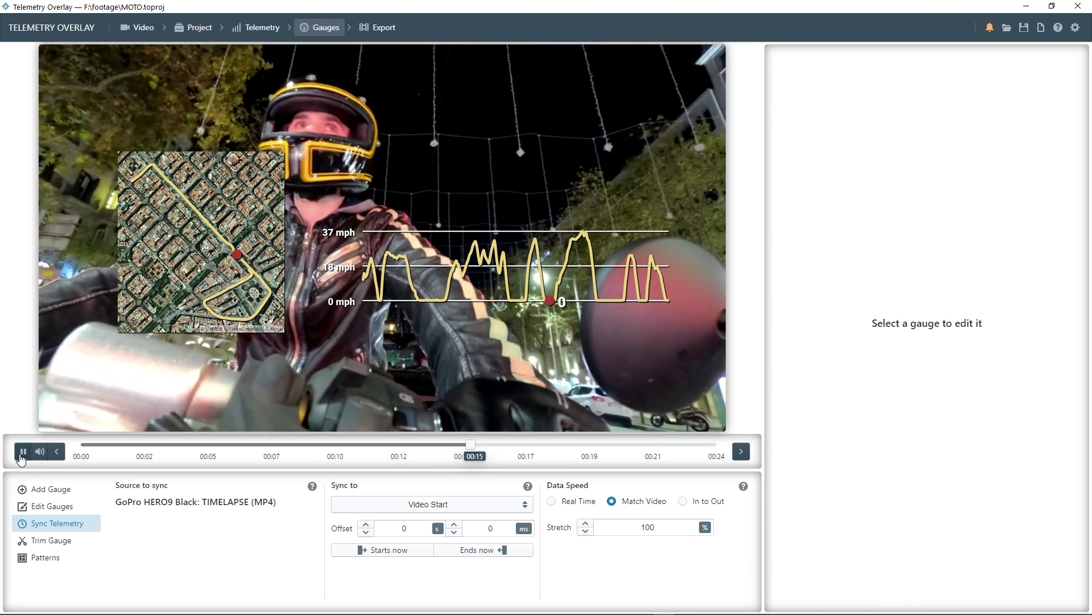
left_click(23, 452)
- Test the data Stretch up and down, leaving it at 100 percent
left_click(586, 525)
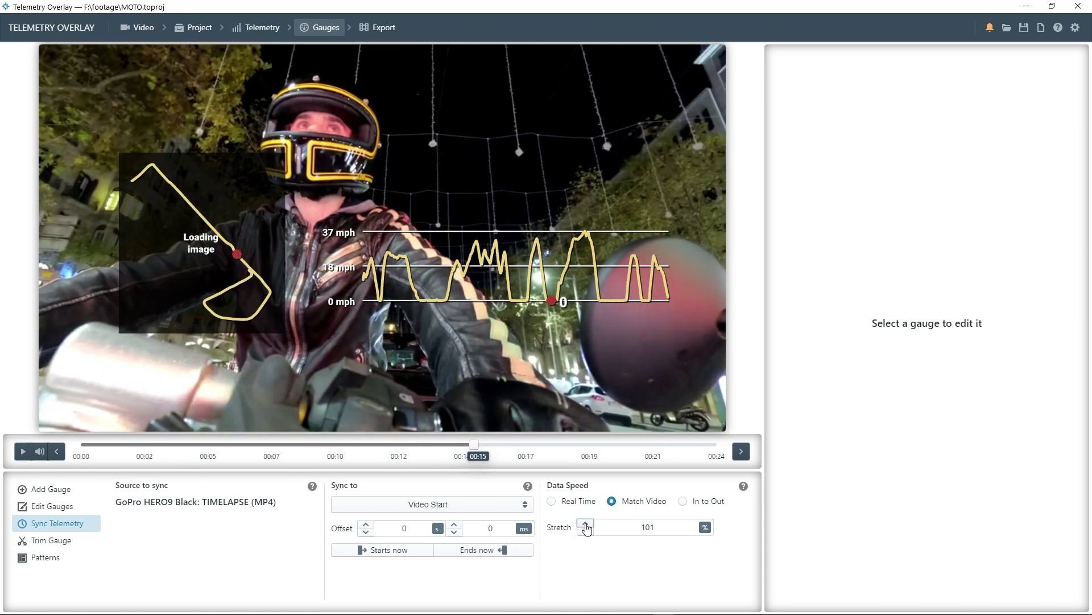
left_click(586, 524)
left_click(585, 525)
left_click(585, 525)
left_click(586, 531)
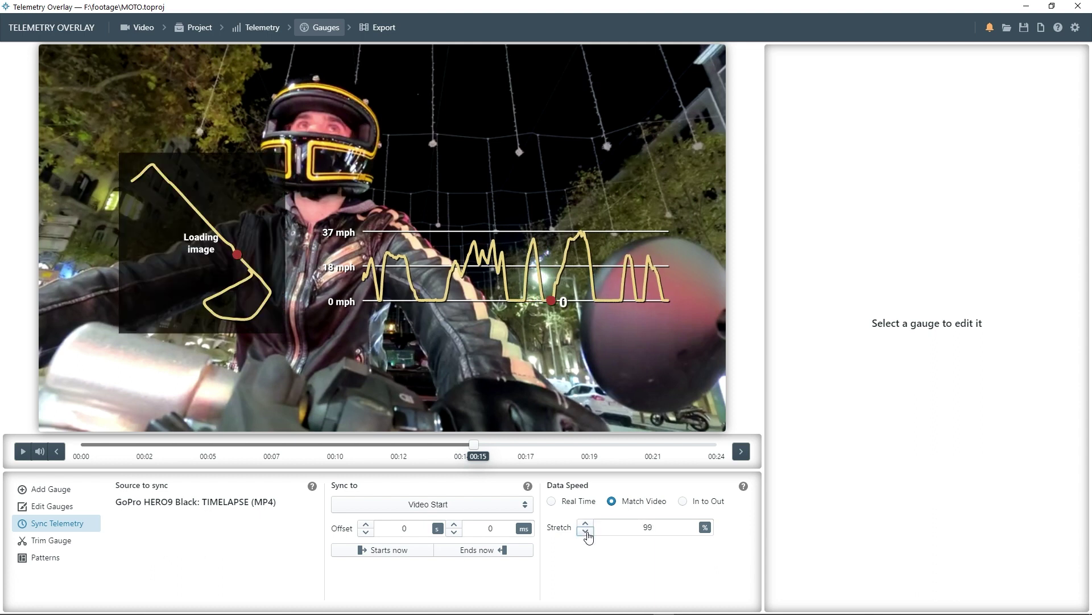
left_click(585, 531)
left_click(585, 531)
left_click(585, 532)
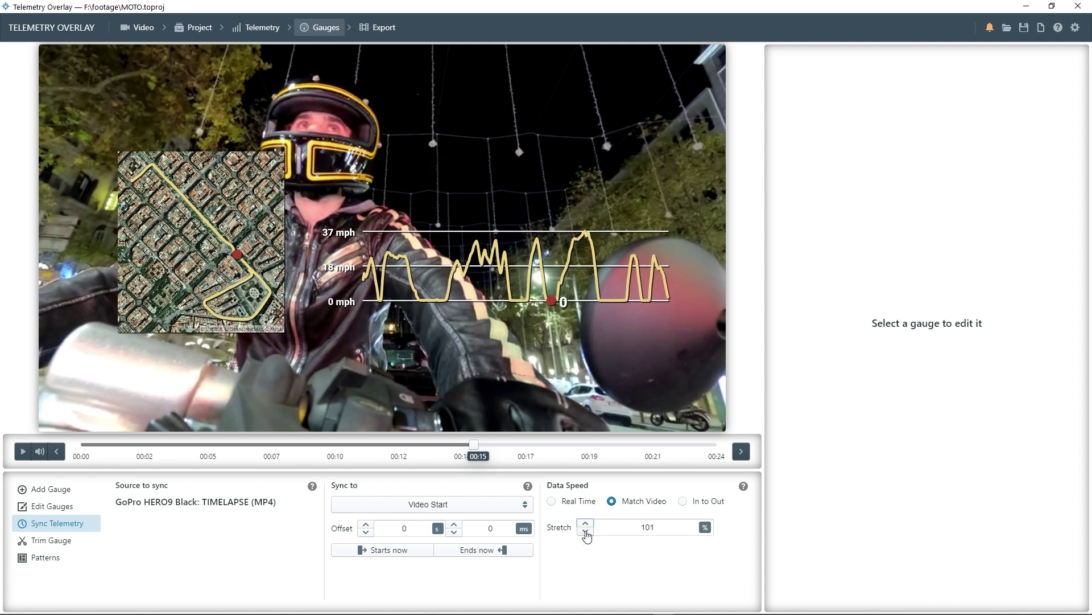
left_click(193, 27)
- Move the project In point to 00:02 and go back to the gauge editor's telemetry sync
left_click_drag(52, 520, 108, 519)
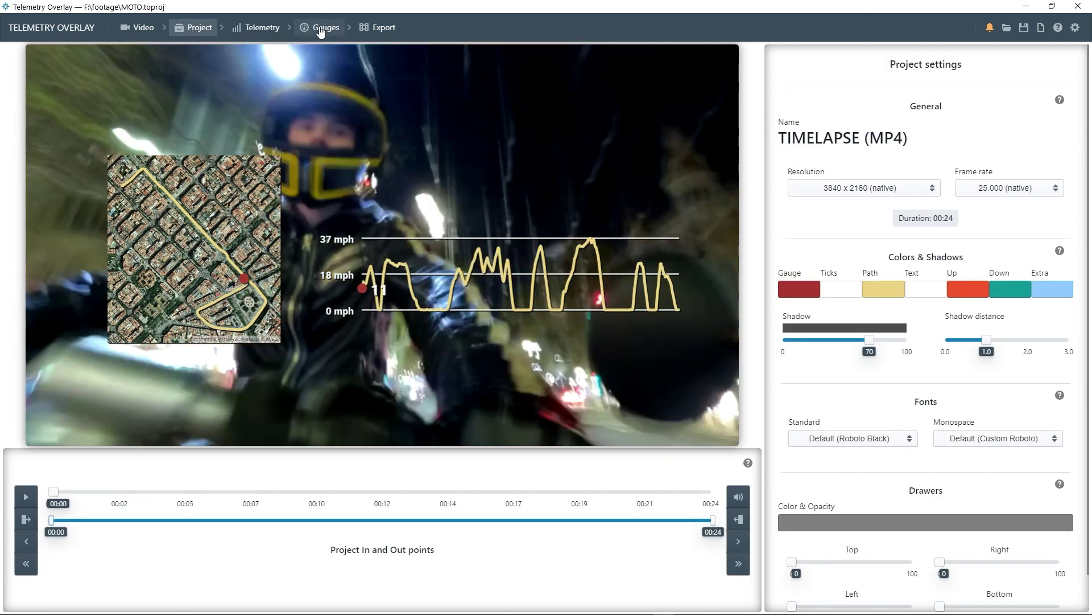
left_click(325, 27)
left_click(43, 524)
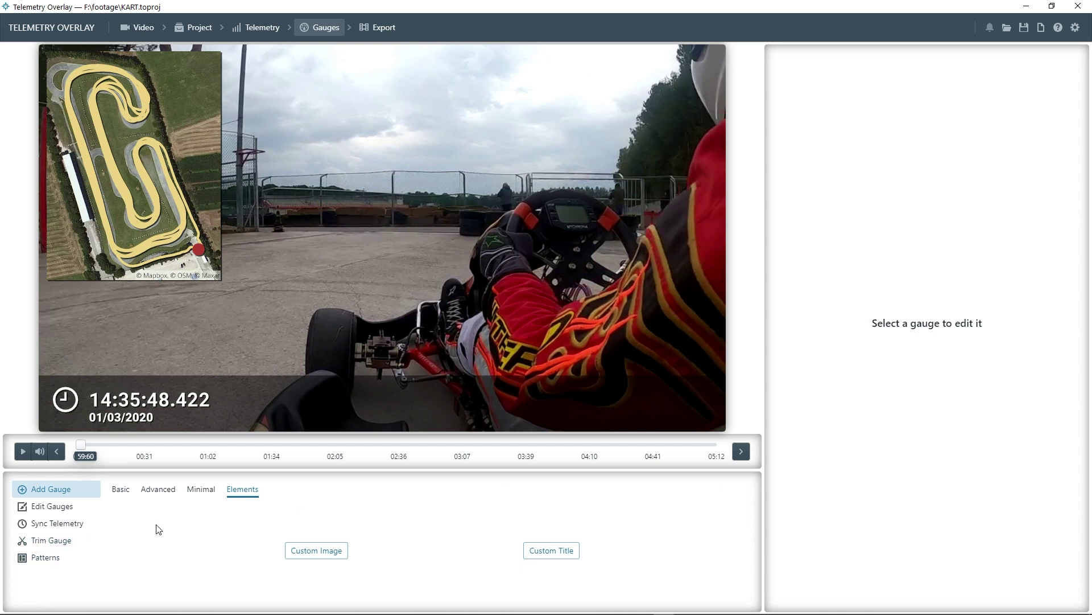
- Add a right-aligned Custom Title reading 'Presented by some sponsor'
left_click(559, 556)
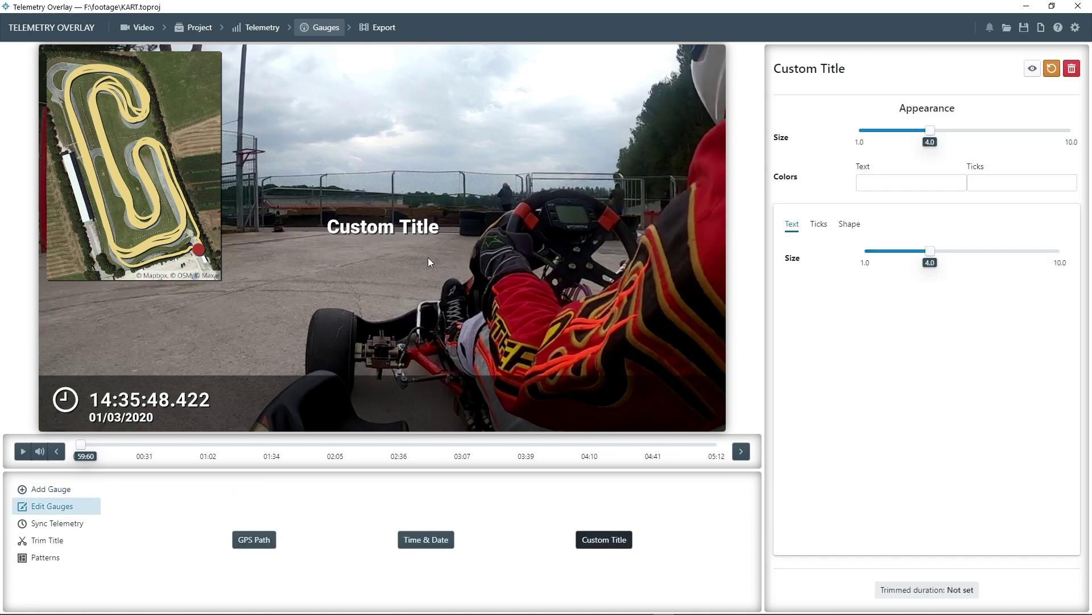
left_click(849, 224)
left_click(899, 255)
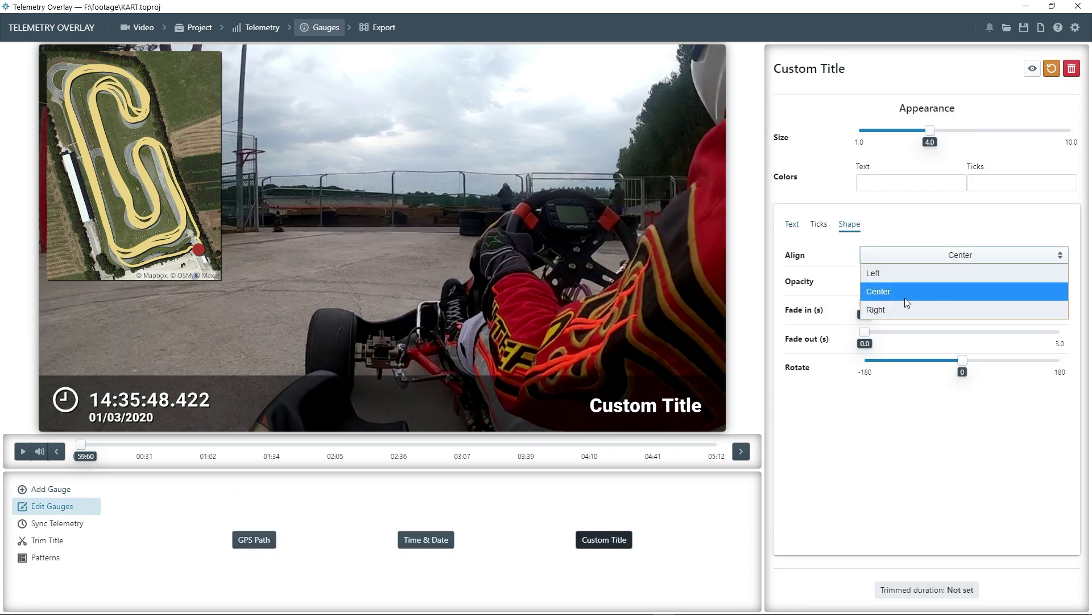
left_click(907, 309)
left_click(816, 70)
type("Presented ")
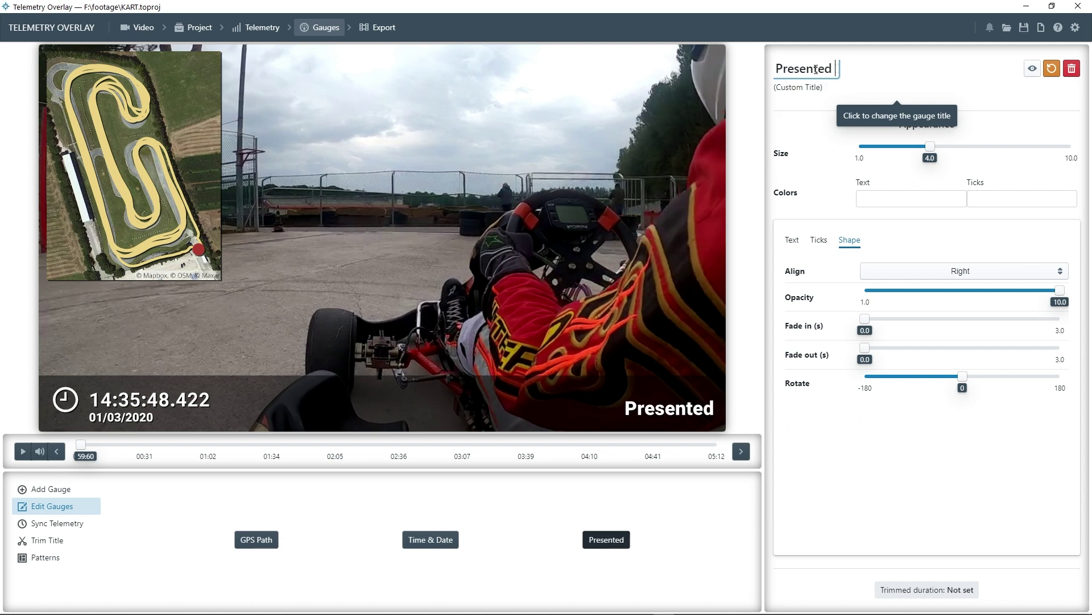
type("by some sponsor")
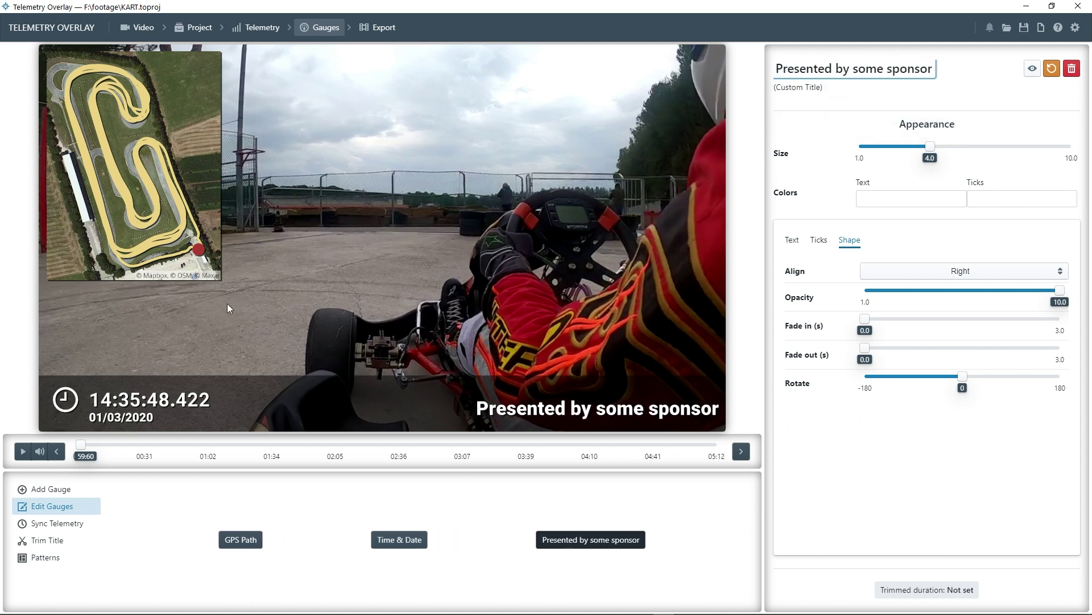
- Trim the title to end at 00:04 and preview it from the start
left_click(45, 540)
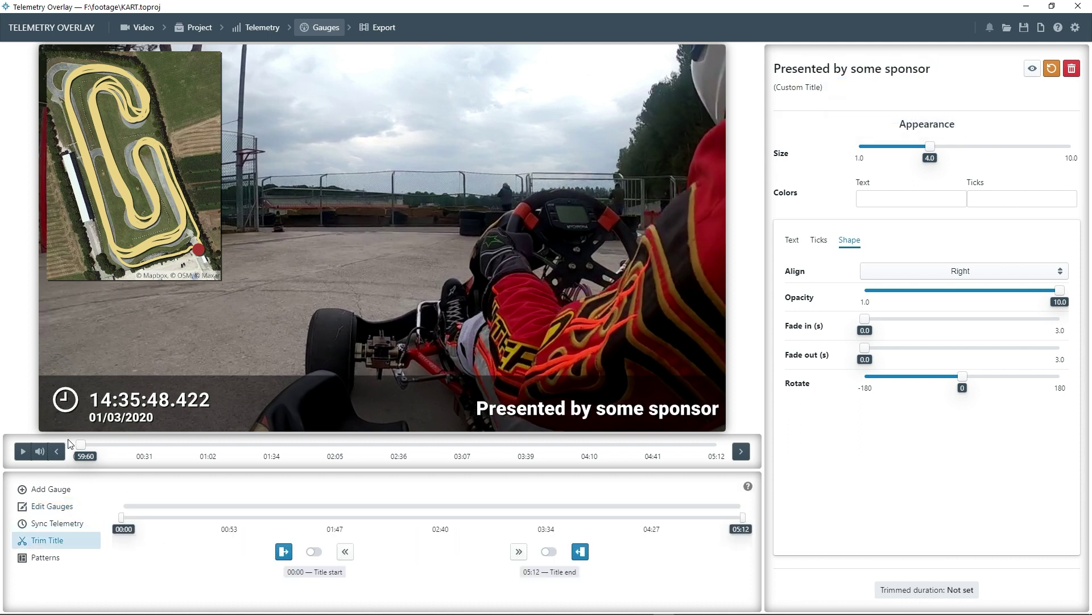
left_click_drag(81, 443, 89, 445)
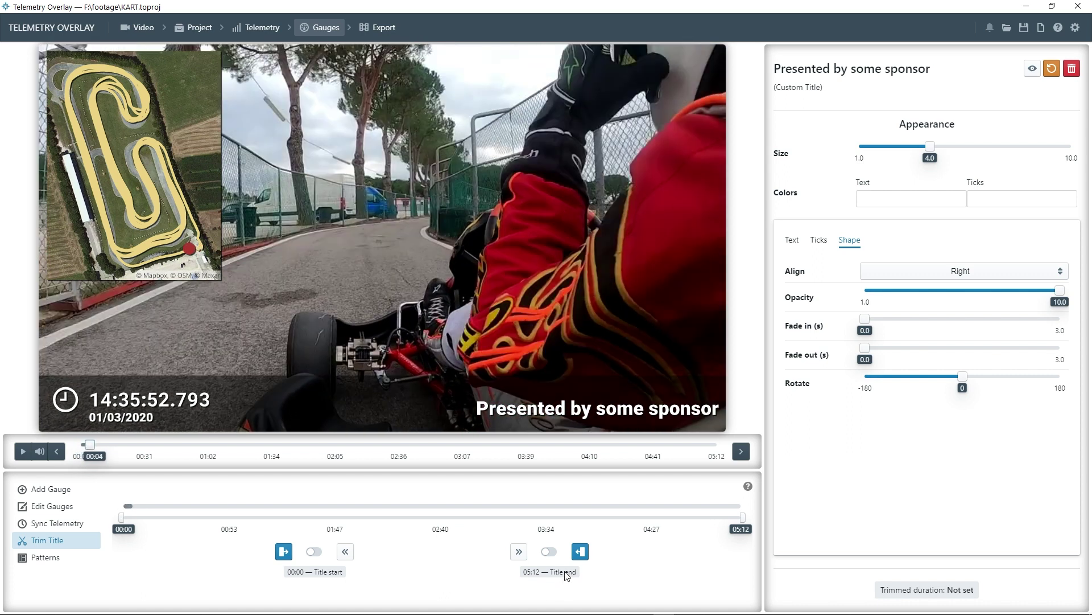
left_click(580, 552)
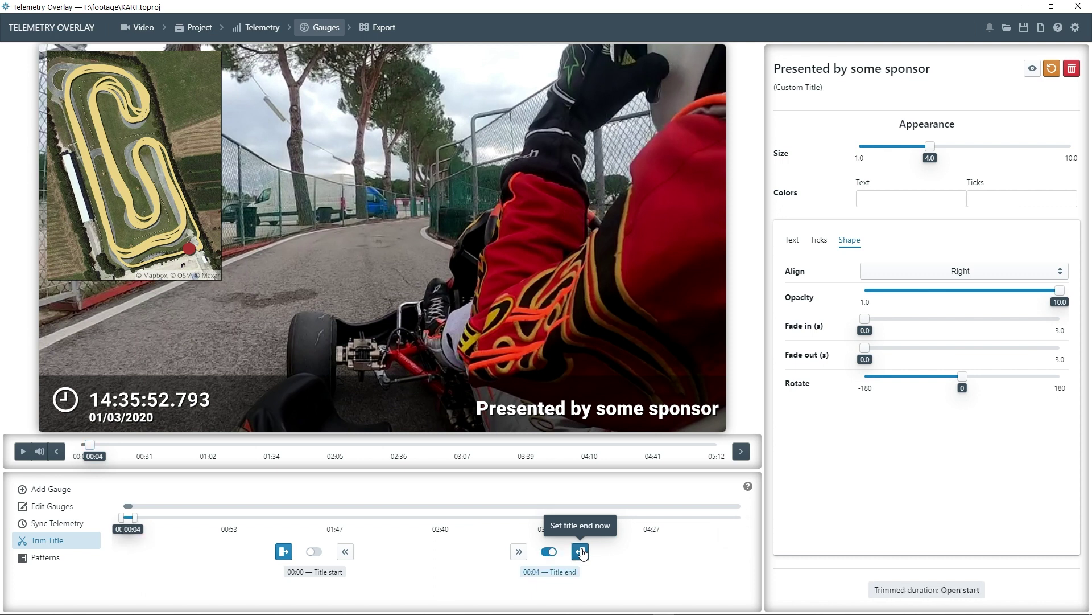
left_click(80, 444)
left_click(23, 451)
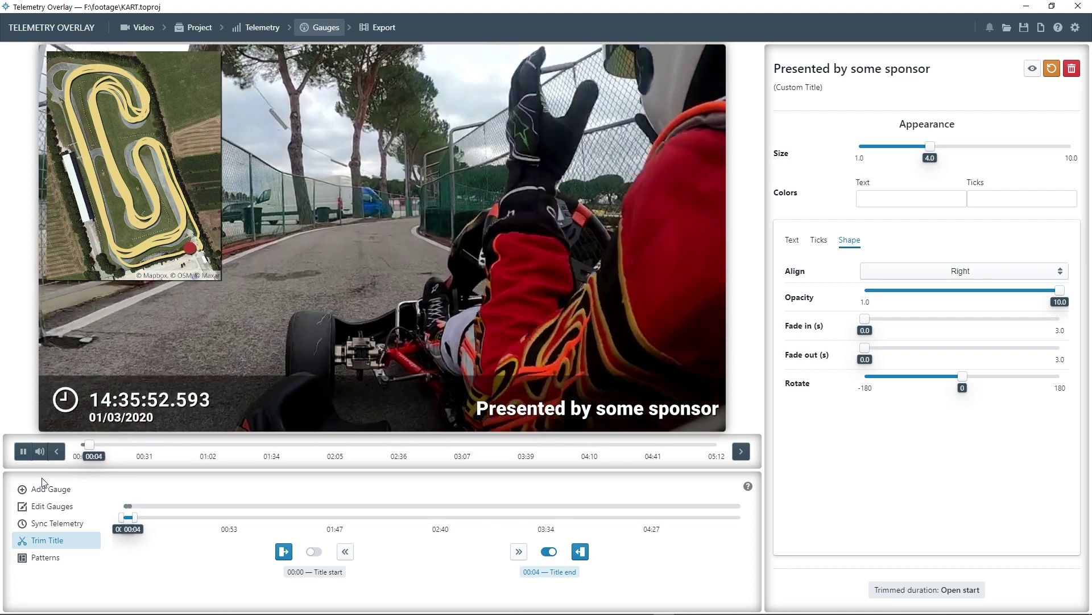
- Set the sponsor title's fade in and fade out to 1.0 s, then replay to preview
key("space")
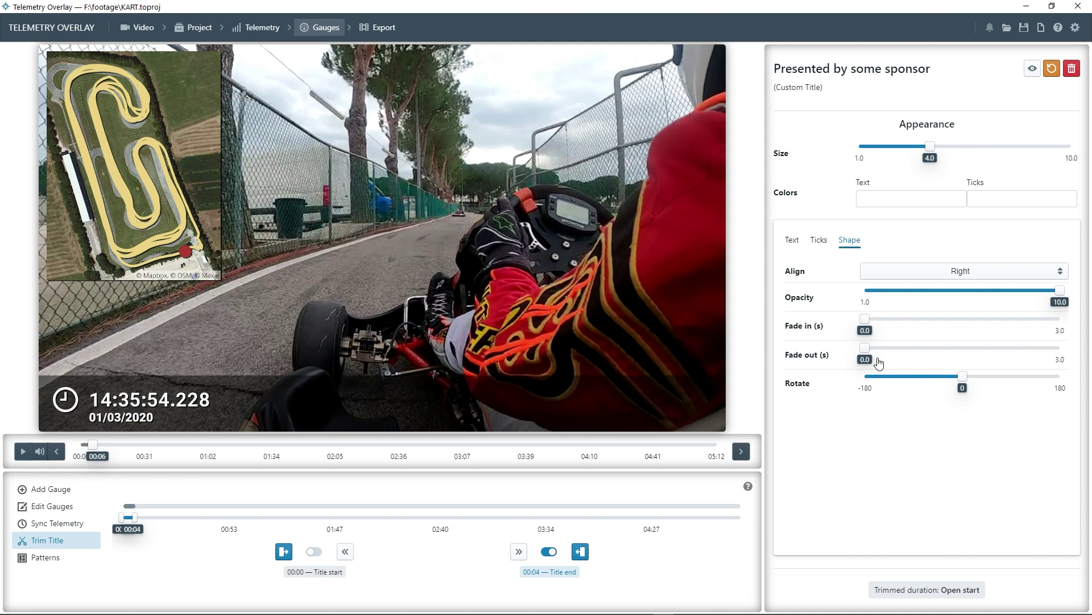
left_click_drag(873, 349, 930, 348)
left_click_drag(865, 319, 930, 318)
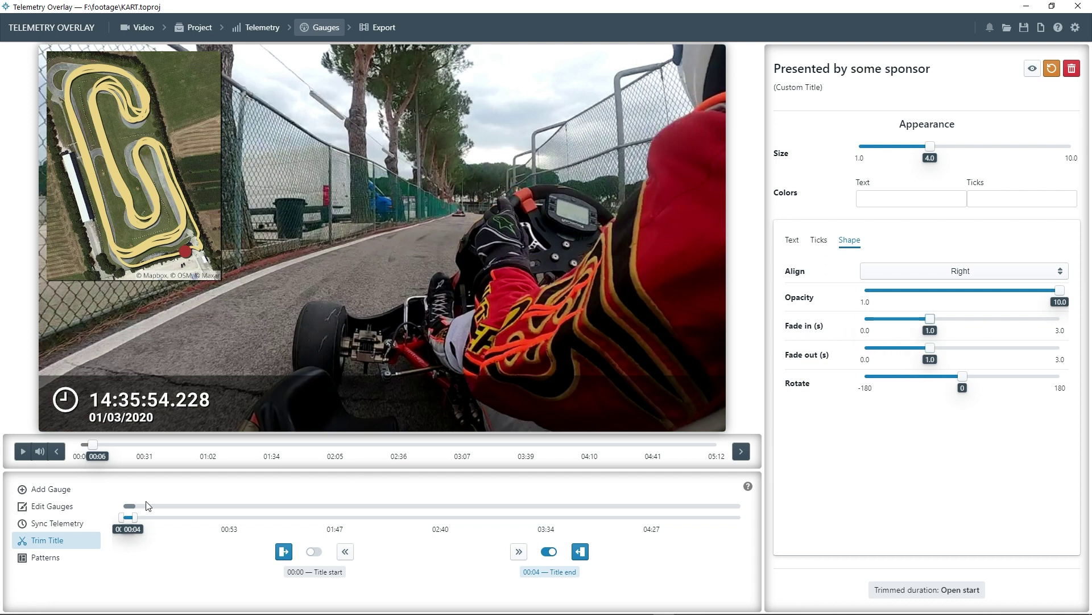
left_click_drag(92, 441, 81, 443)
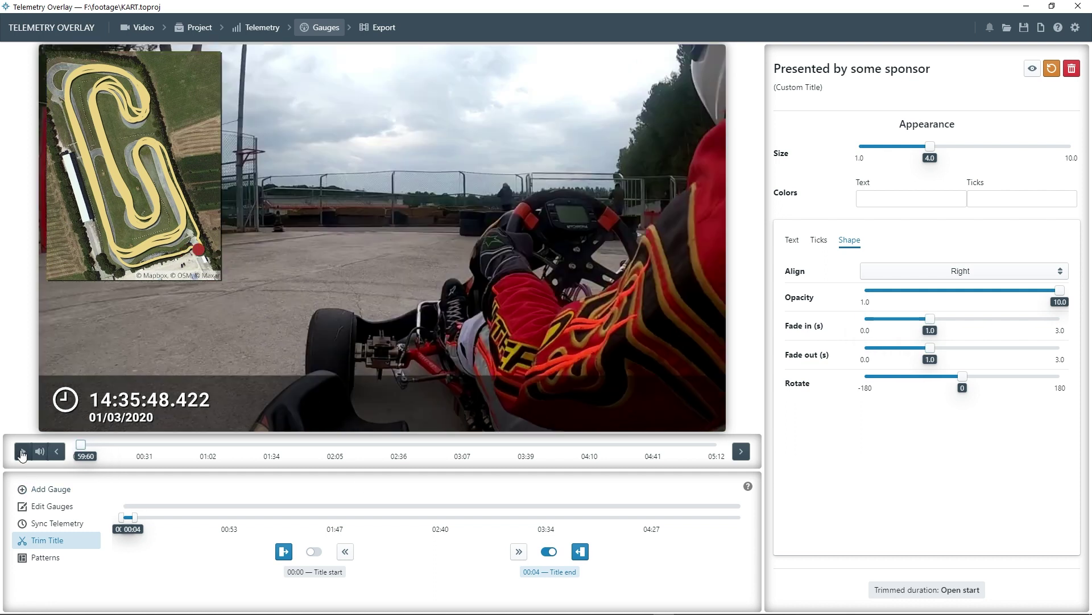
left_click(23, 452)
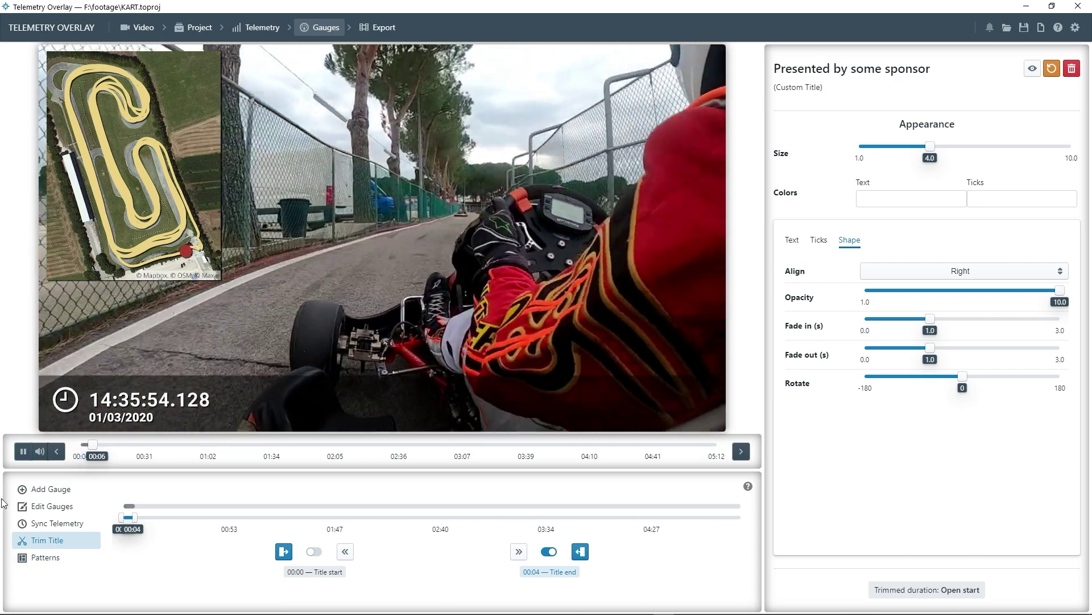
left_click(22, 452)
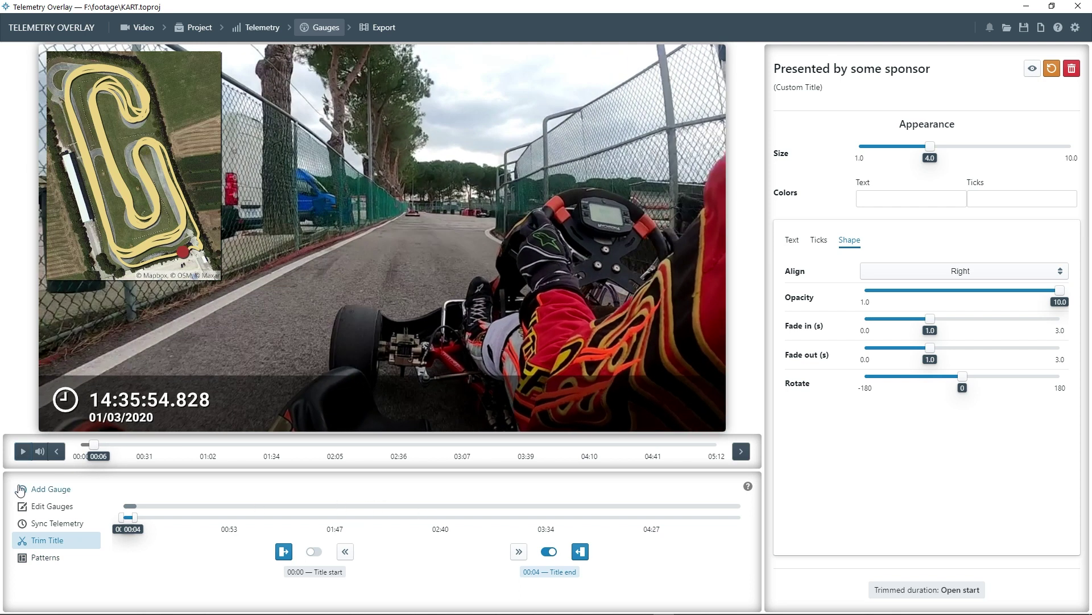
- Select the Time & Date gauge and start its timer at 00:21
left_click(46, 489)
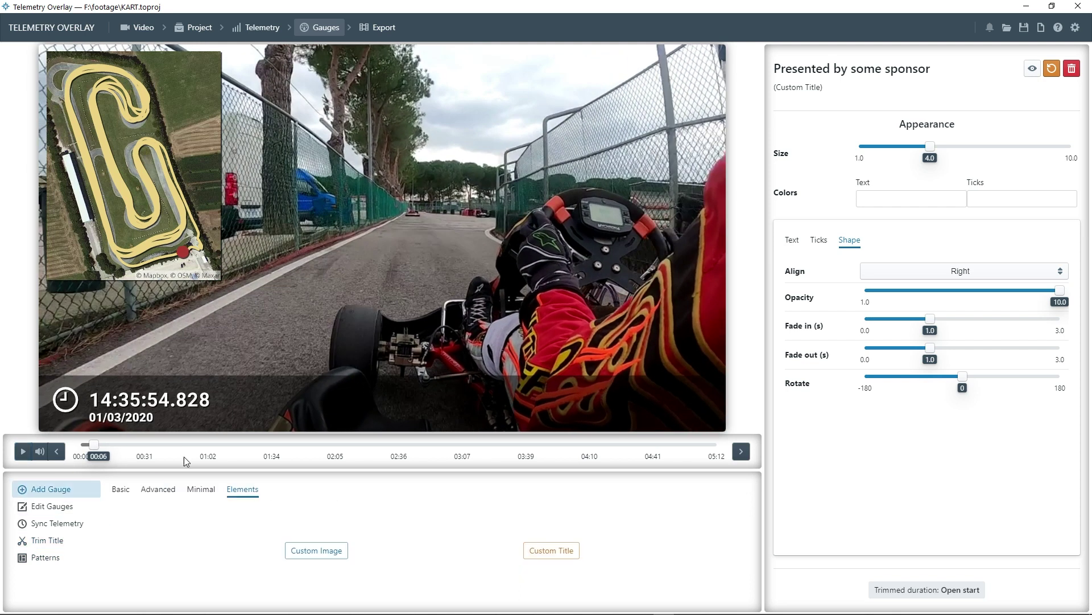
left_click(131, 409)
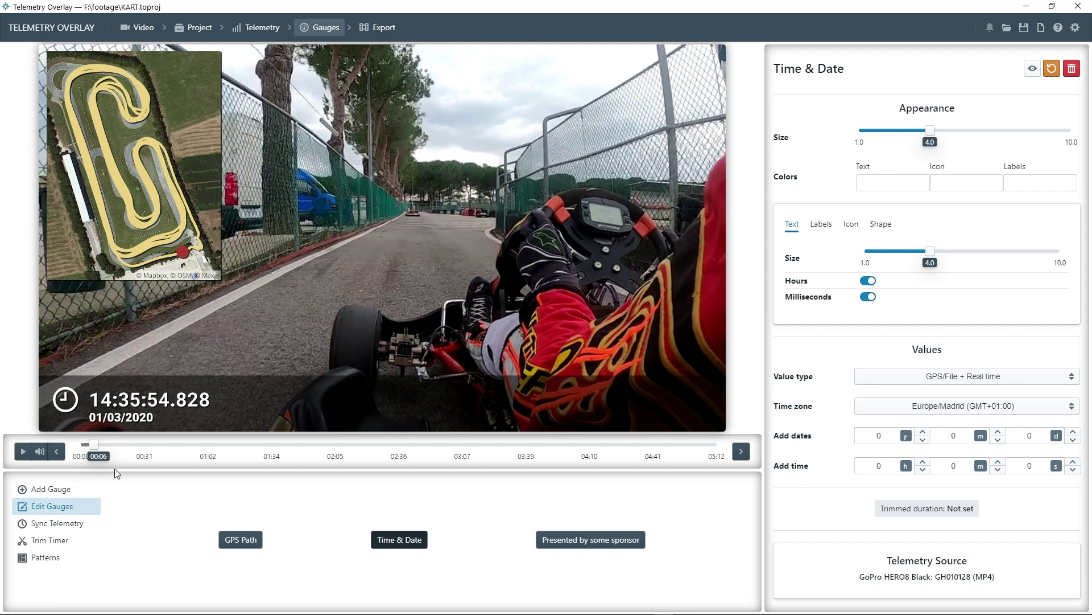
left_click(56, 540)
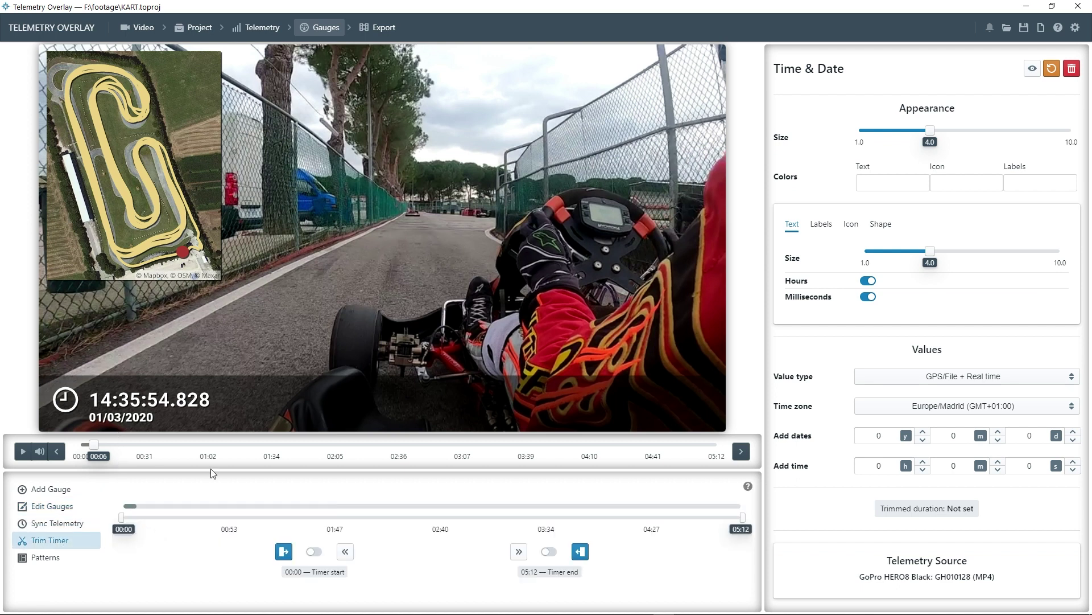
left_click_drag(94, 443, 123, 445)
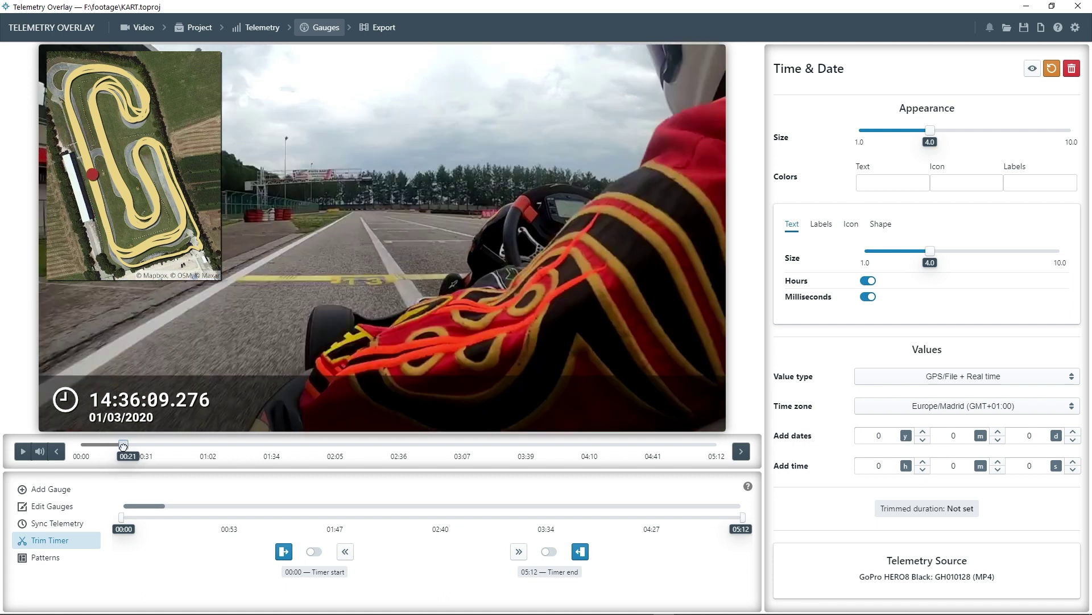
left_click(741, 452)
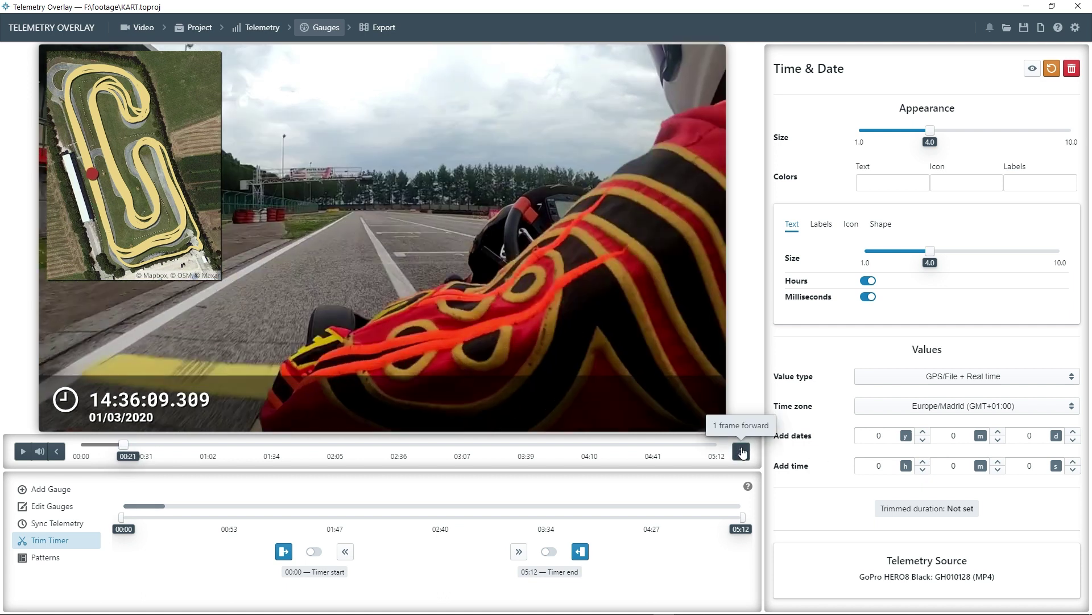
left_click(284, 550)
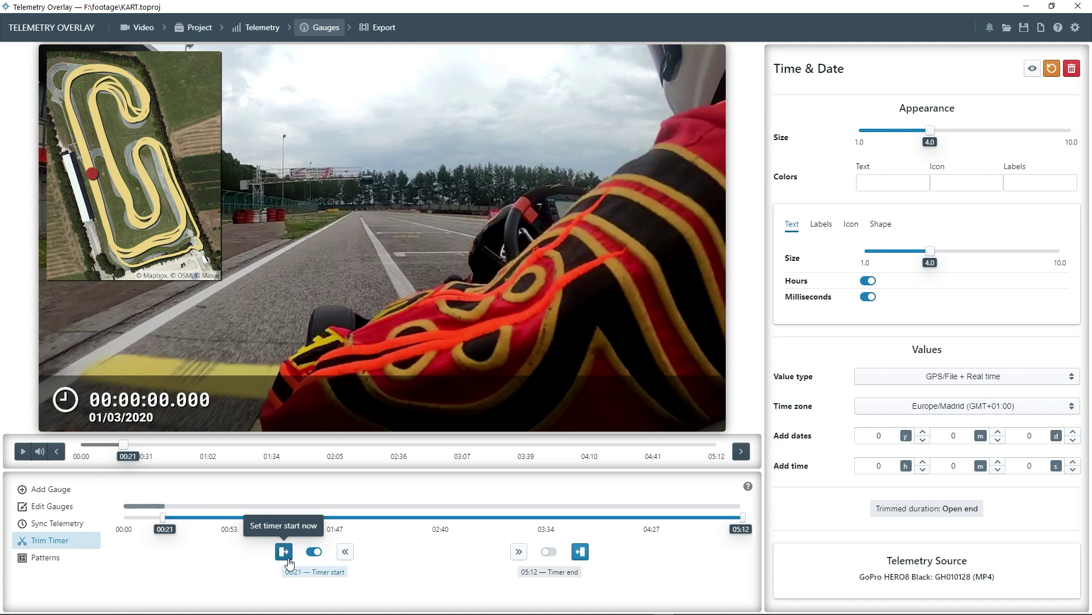
left_click(22, 452)
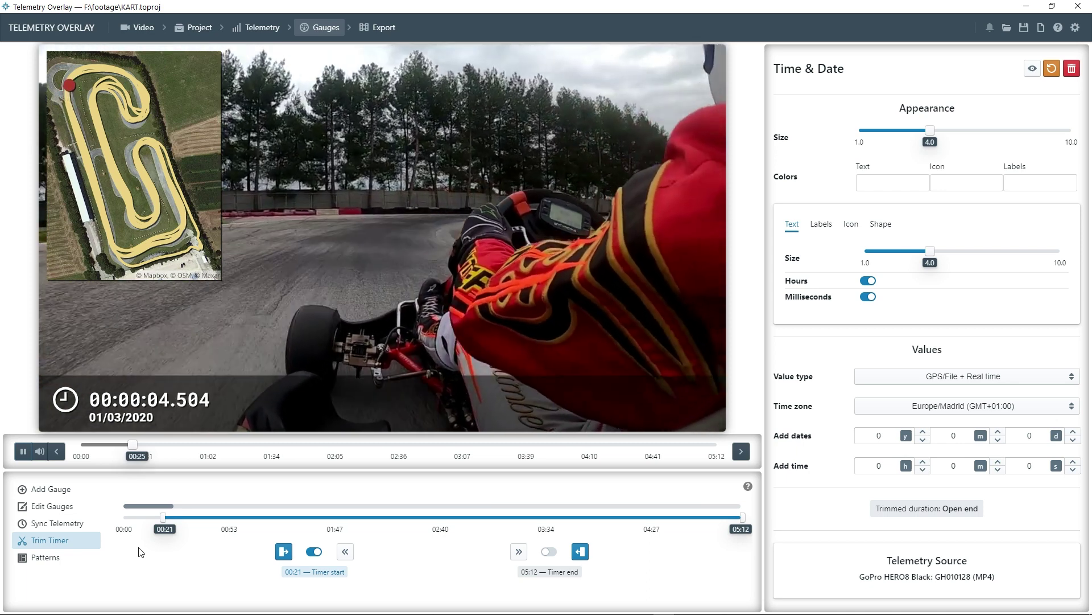
left_click(22, 451)
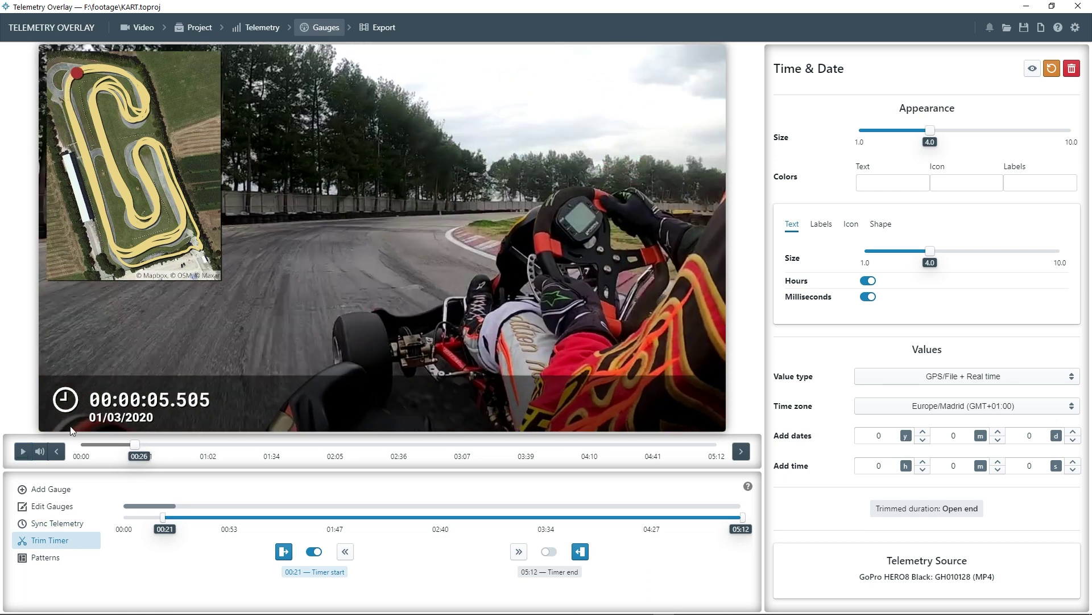
- Hide the hours and the date from the timer overlay
left_click(868, 281)
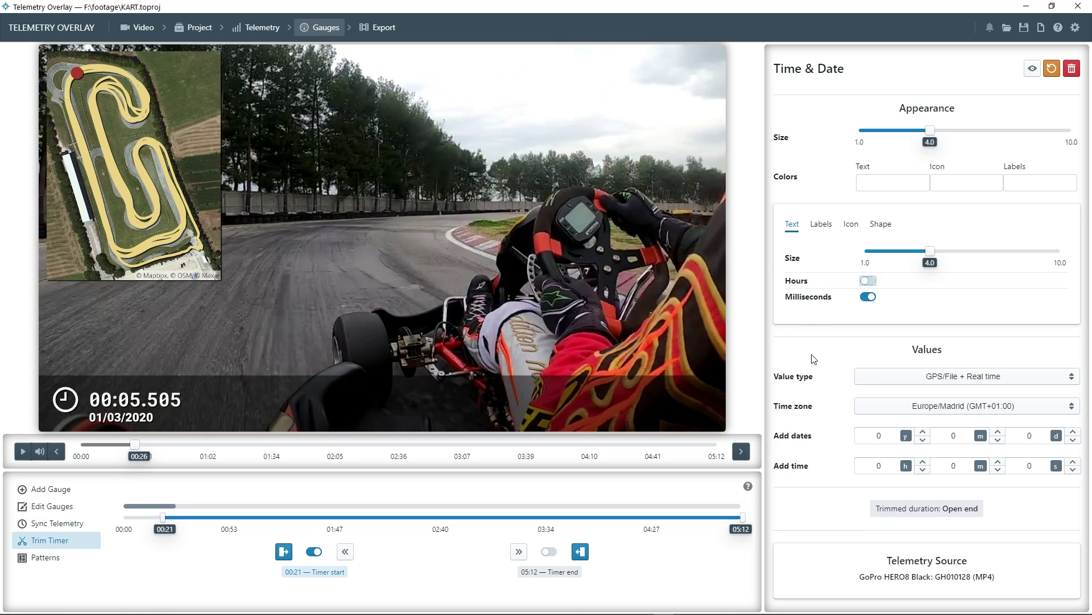
left_click(820, 231)
left_click(867, 325)
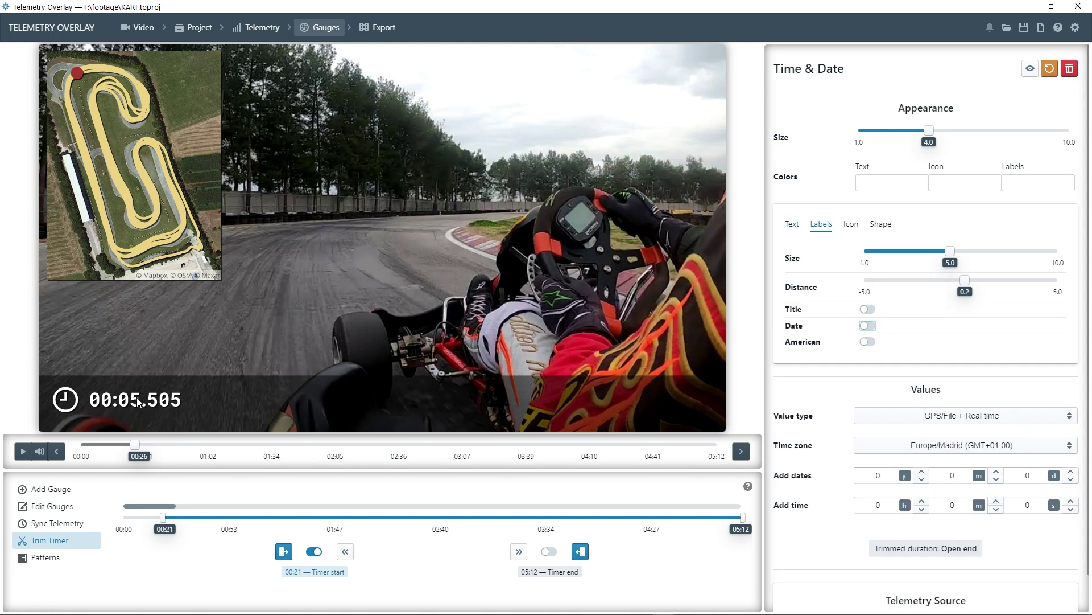
- End the timer at 01:11 and play back to confirm it freezes
left_click(23, 451)
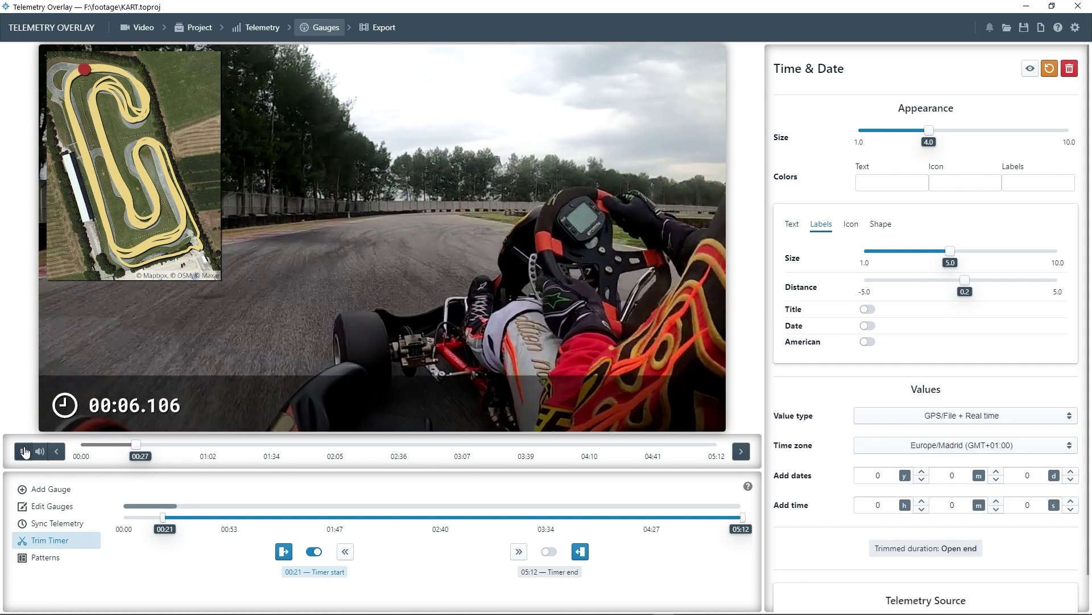
left_click_drag(136, 445, 226, 445)
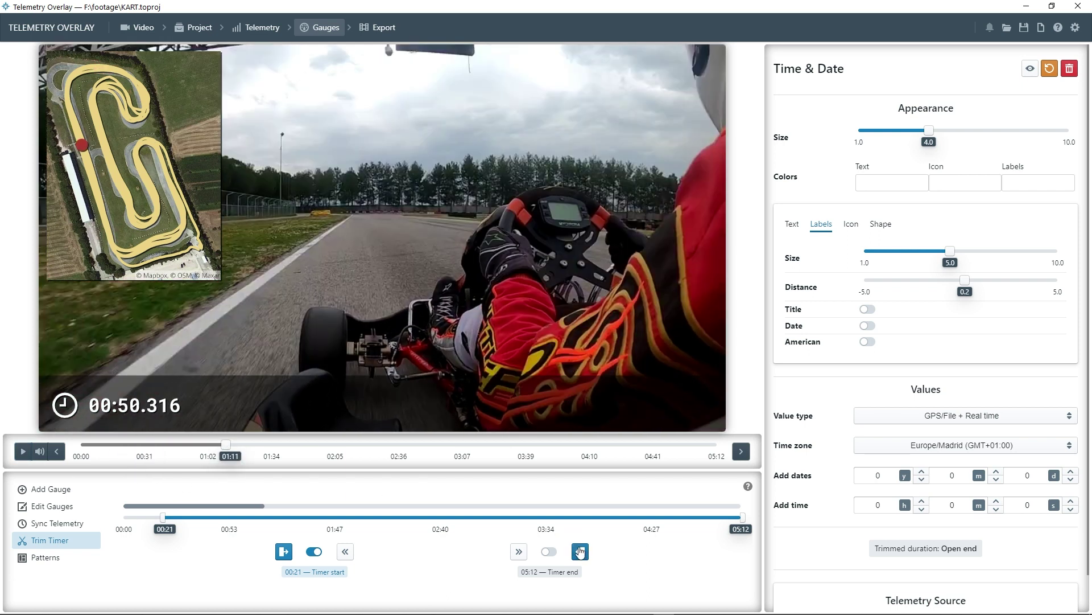
left_click(581, 551)
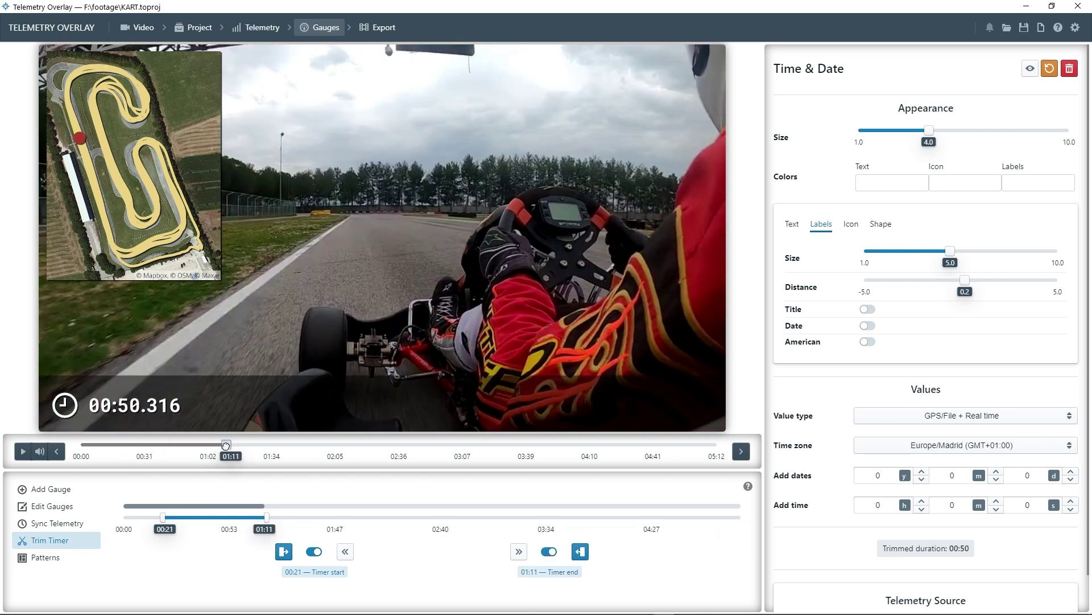
left_click(225, 445)
left_click(24, 451)
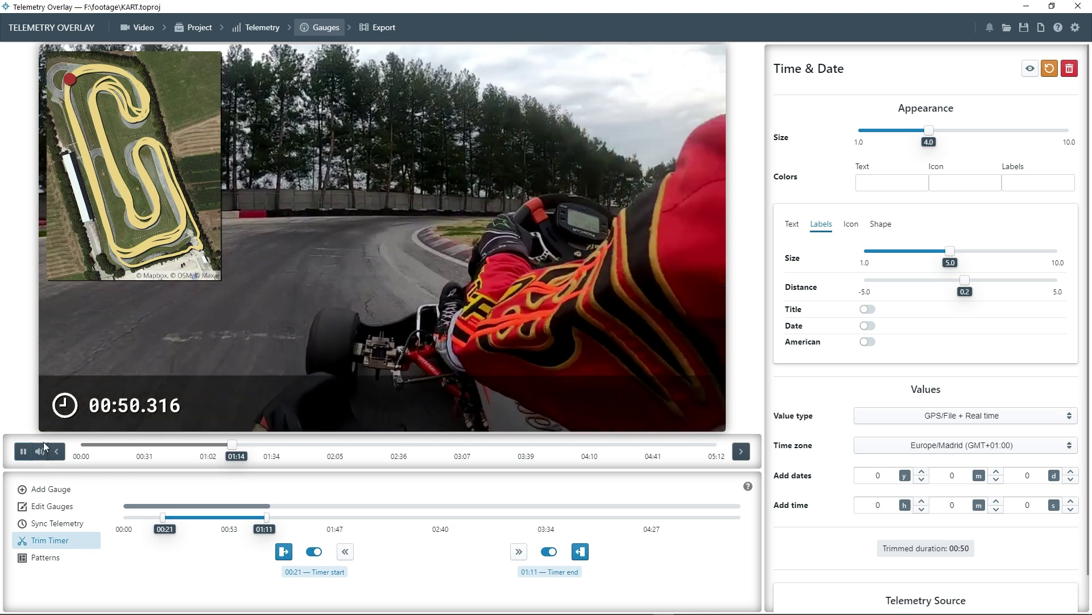
left_click(24, 453)
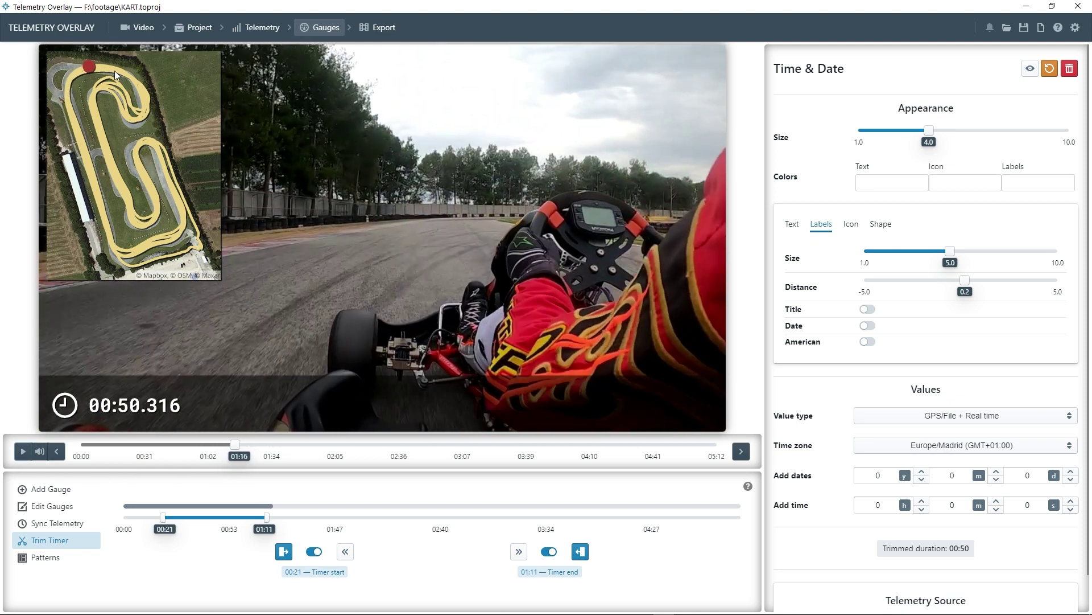
- Trim the GPS Path gauge to draw from 00:23 to 01:12, then preview it
left_click(133, 153)
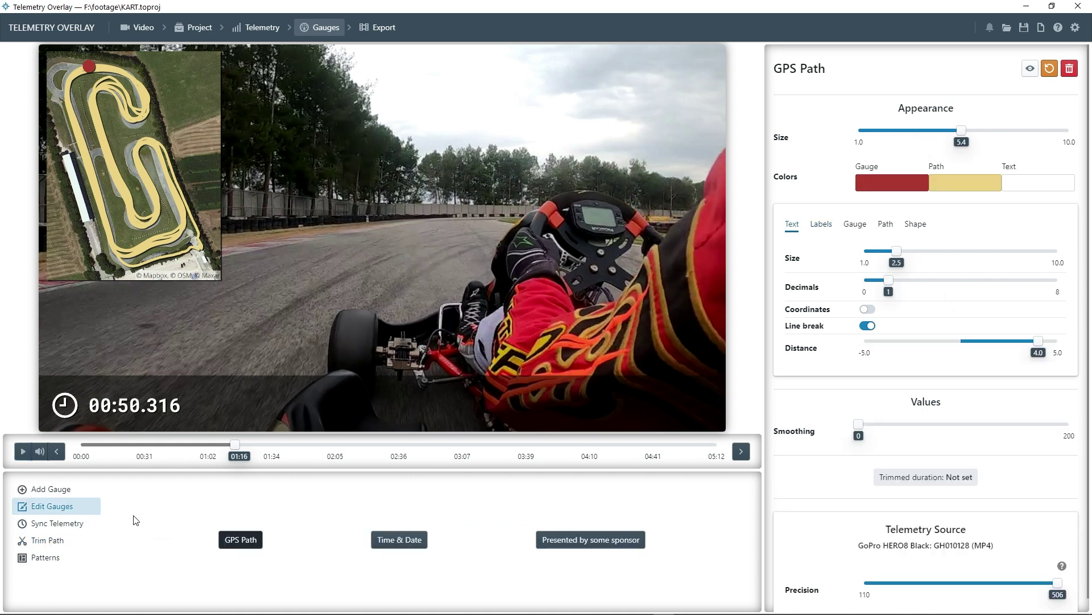
left_click(47, 544)
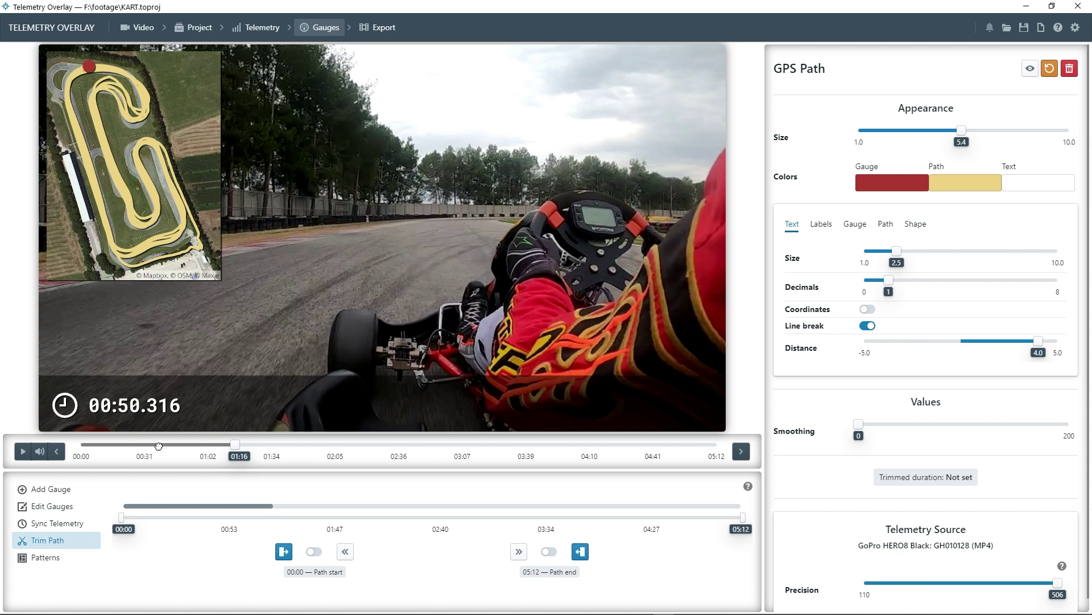
left_click_drag(159, 446, 128, 443)
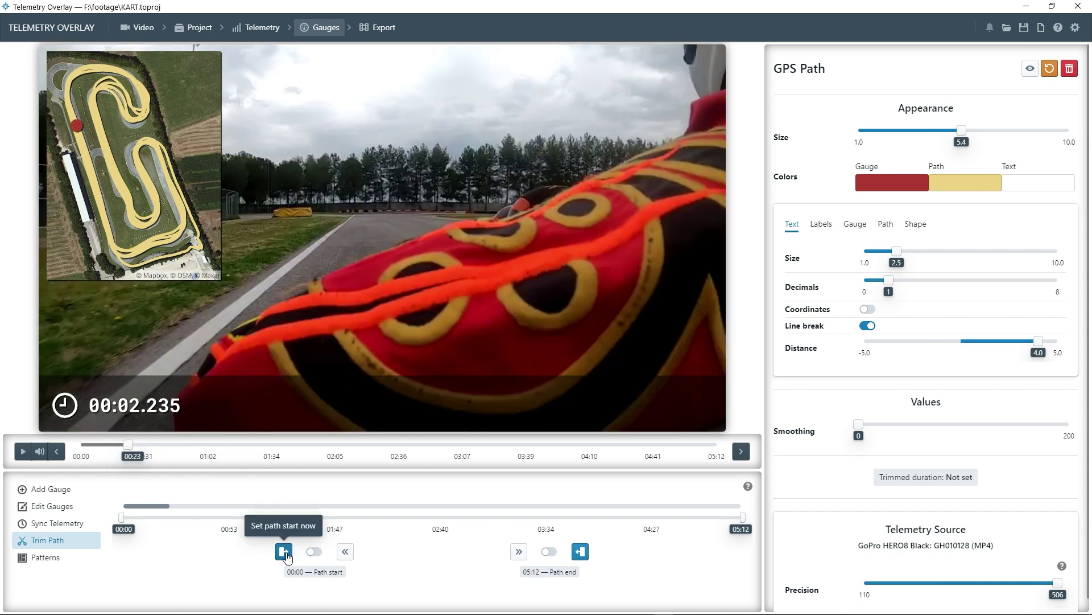
left_click(285, 552)
left_click_drag(135, 450, 229, 446)
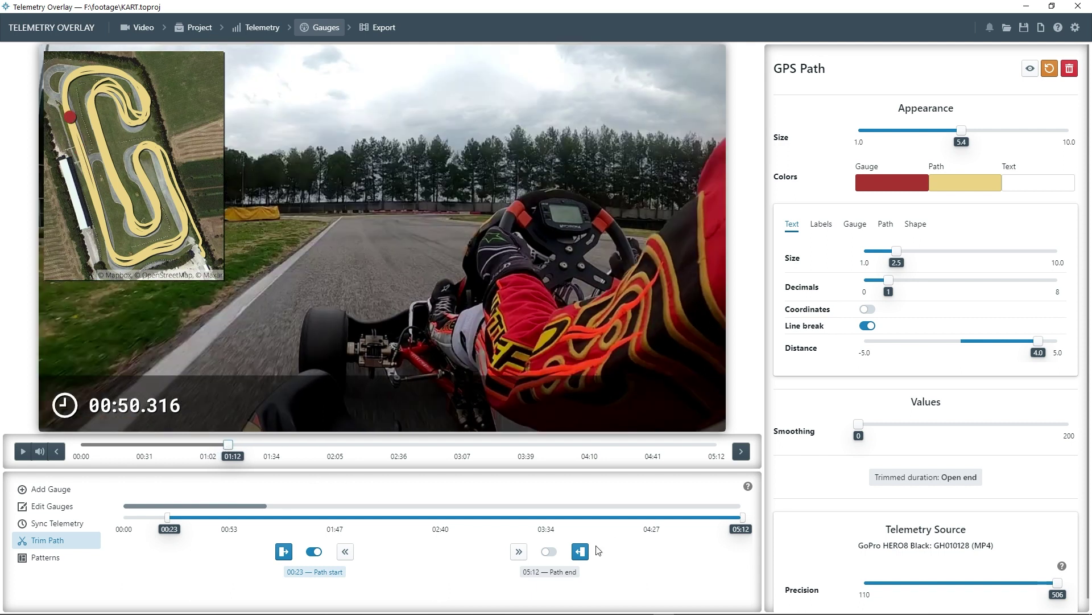
left_click(580, 551)
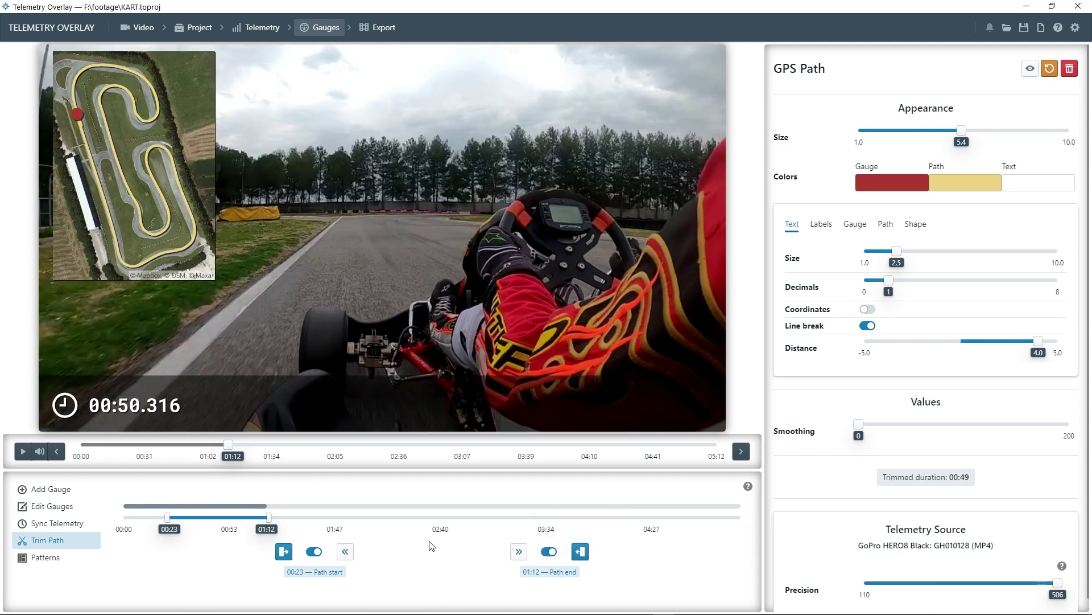
left_click_drag(308, 445, 388, 445)
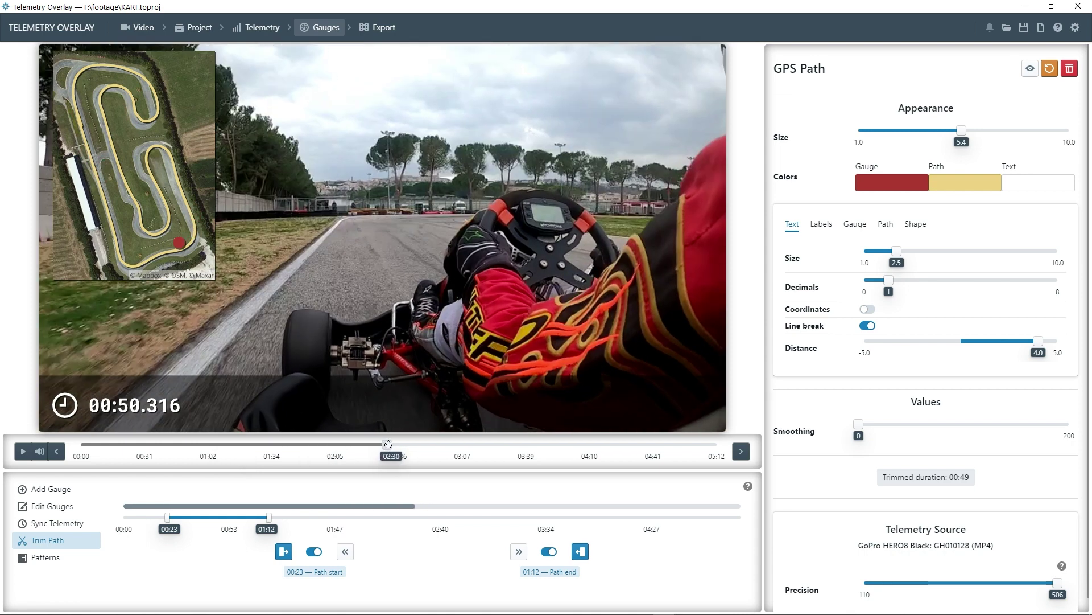
left_click(24, 451)
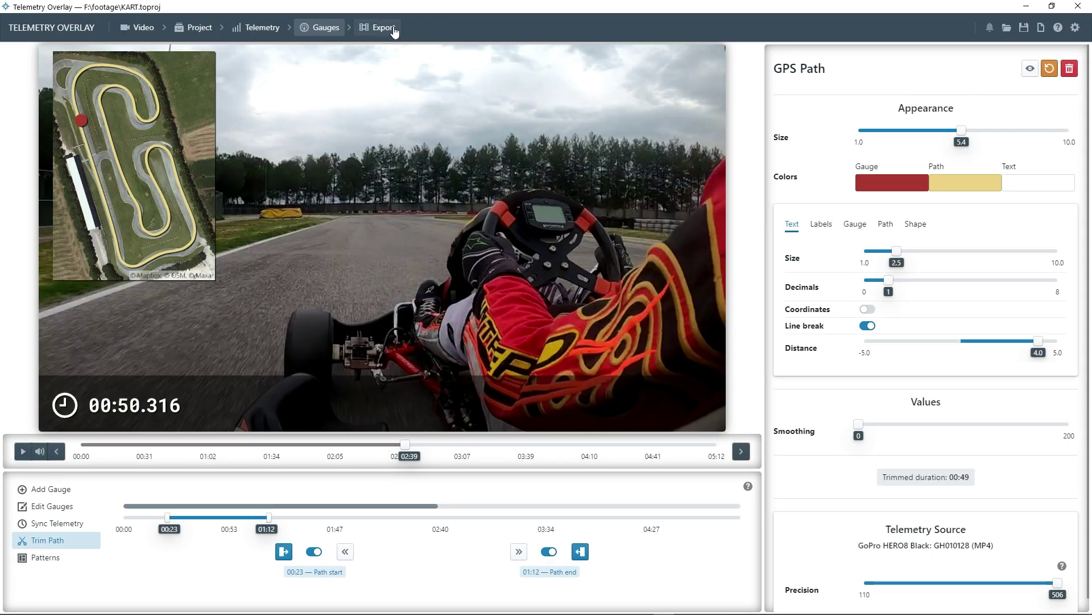
- In Export, set the In handle to 02:19 and the Out handle to 03:30
left_click(394, 28)
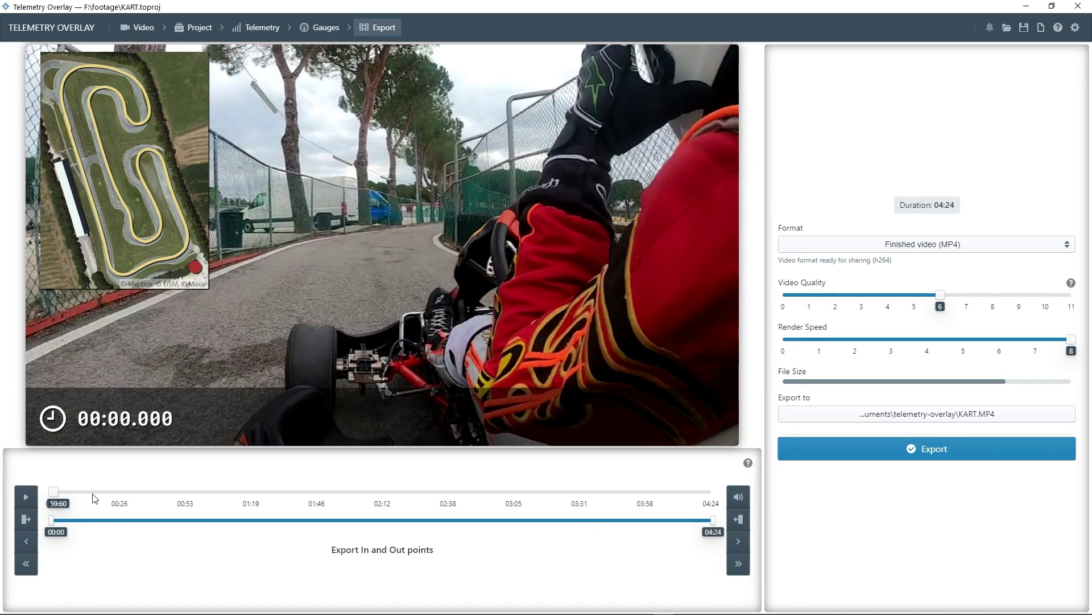
left_click(94, 491)
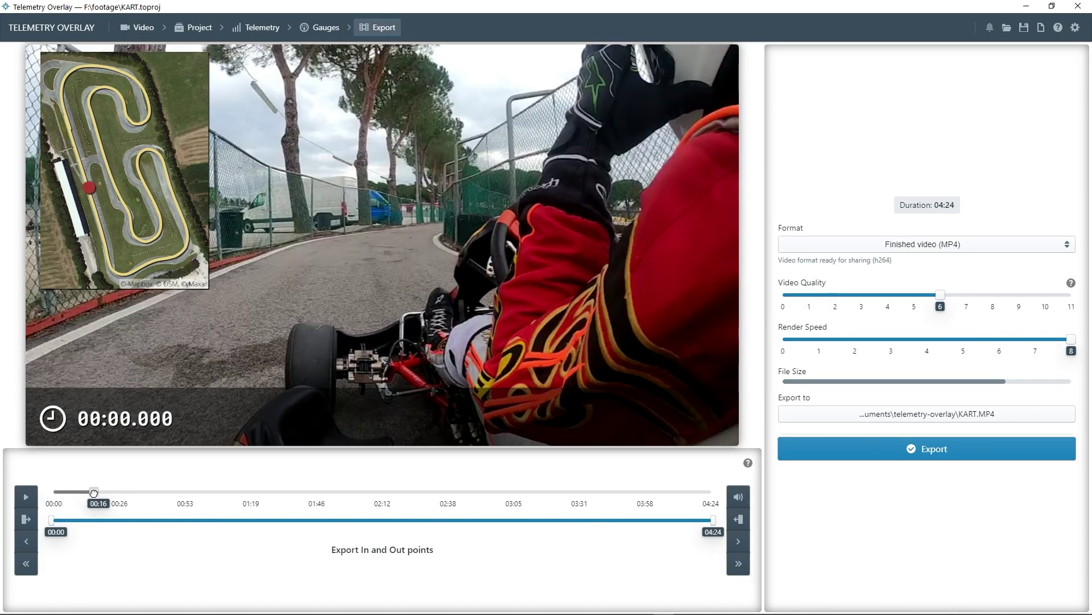
left_click_drag(120, 520, 398, 522)
left_click_drag(713, 520, 579, 518)
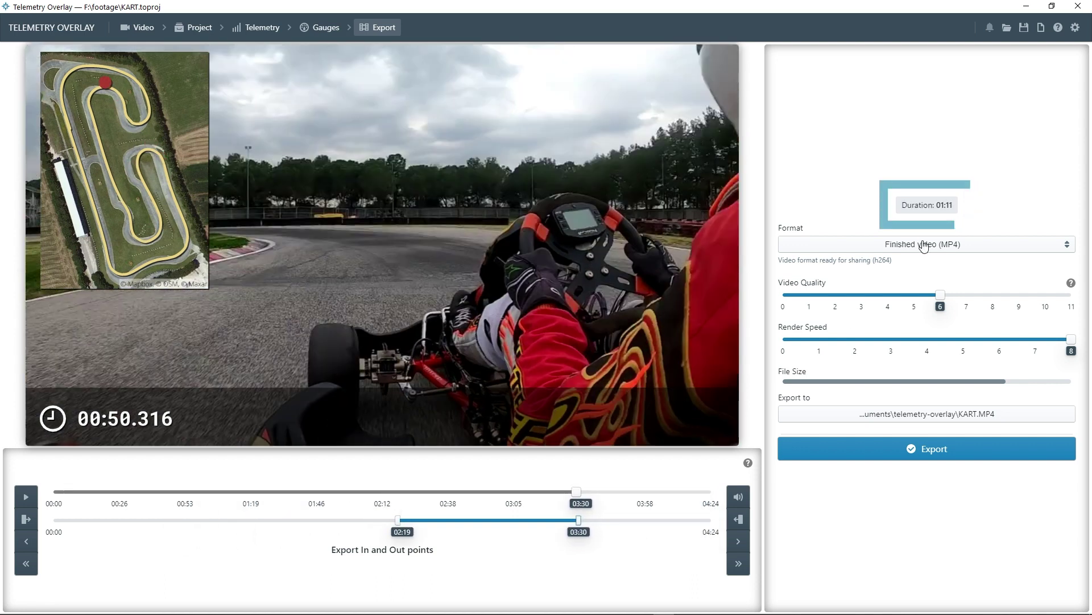
left_click(1027, 246)
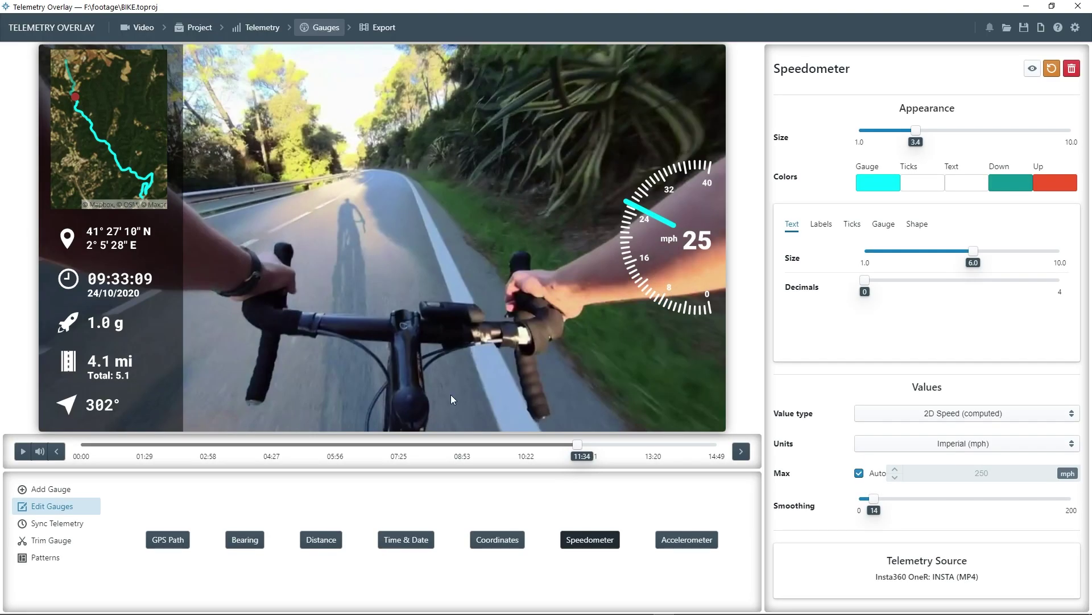
- Save the gauge layout as pattern 'left drawer and speedometer', then leave the BIKE project
left_click(46, 558)
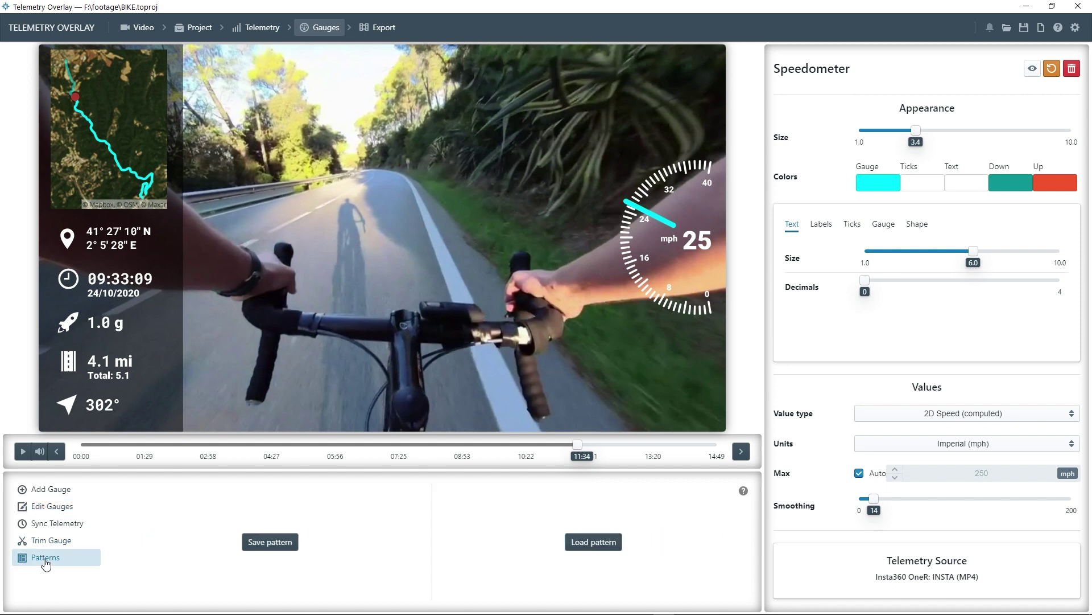
left_click(277, 548)
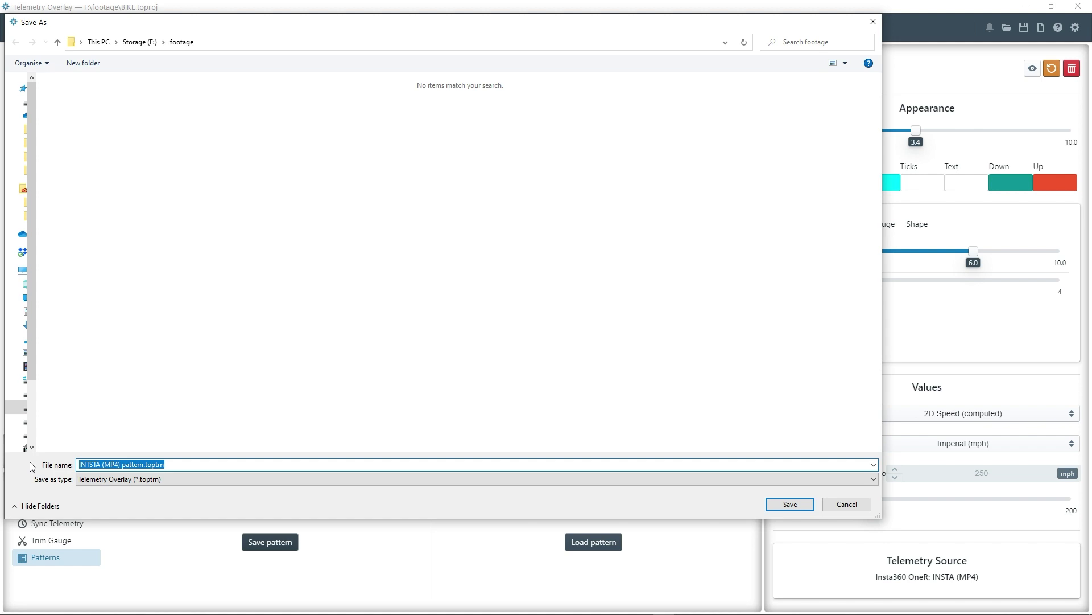
type("left drawer and sp")
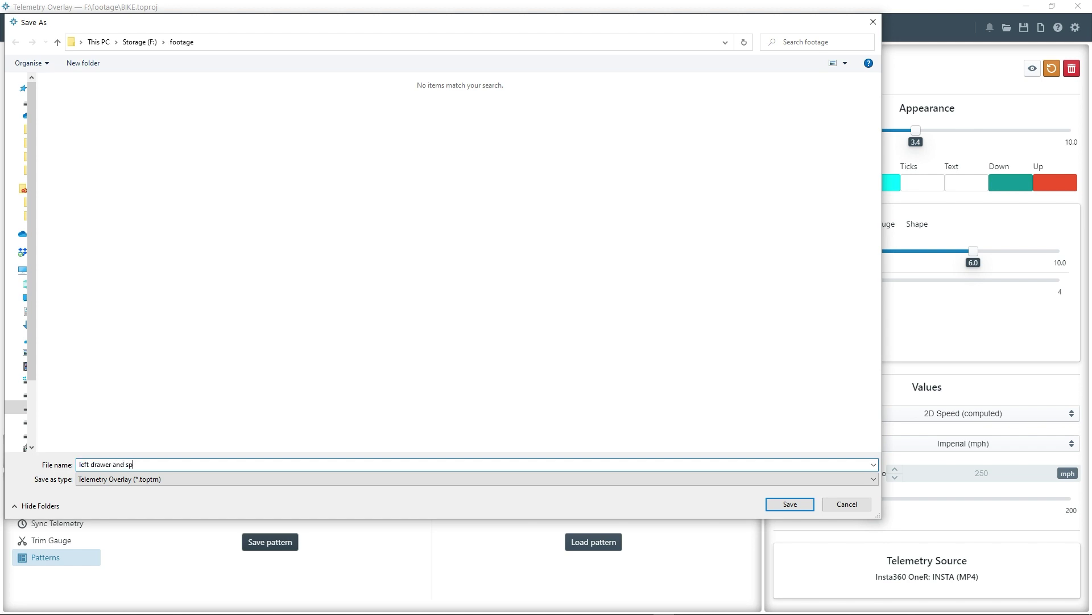
type("eedometer")
key("Return")
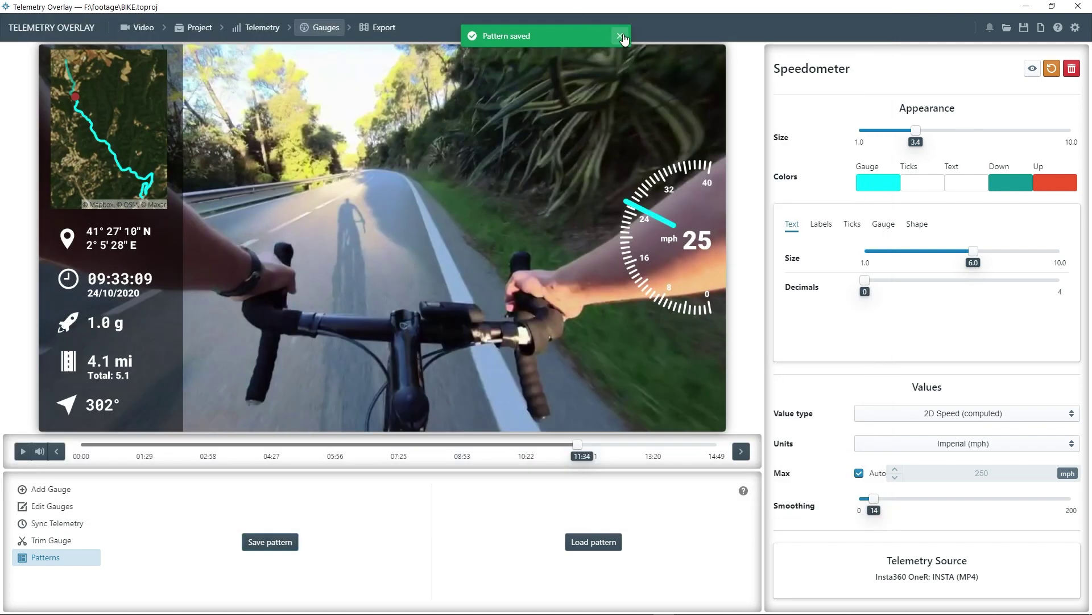
left_click(1007, 27)
left_click(607, 329)
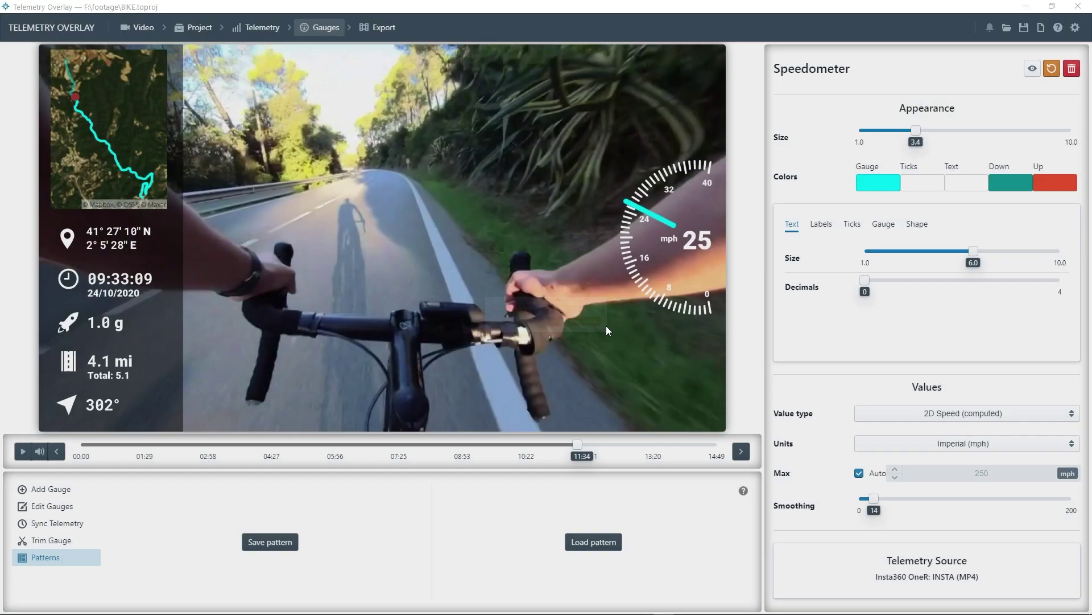
- Open MOTO.toproj and replace its gauges with the 'left drawer and speedometer' pattern
double_click(271, 100)
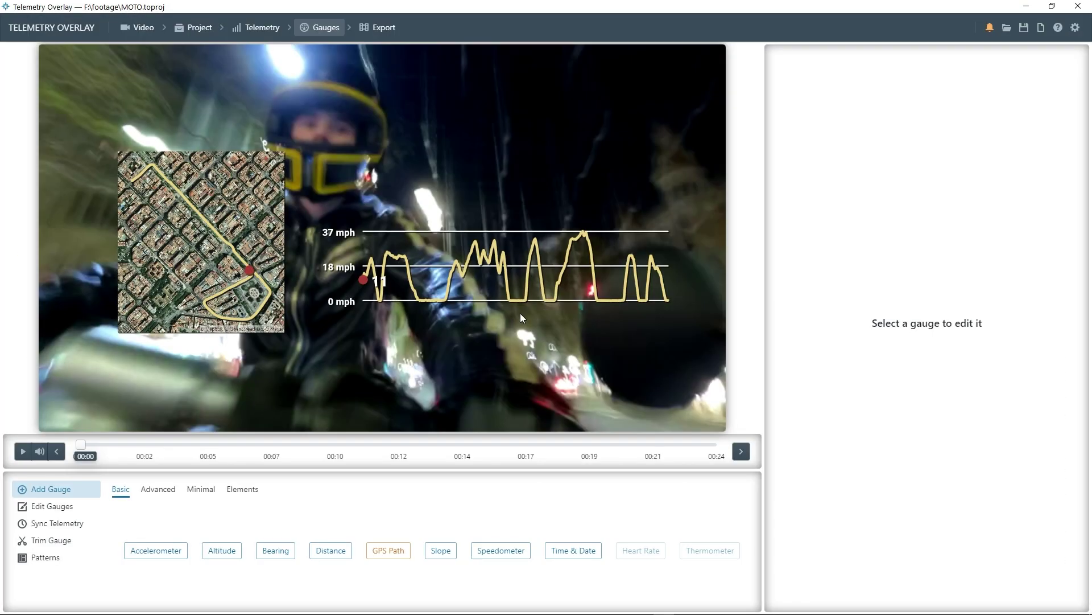
left_click(46, 557)
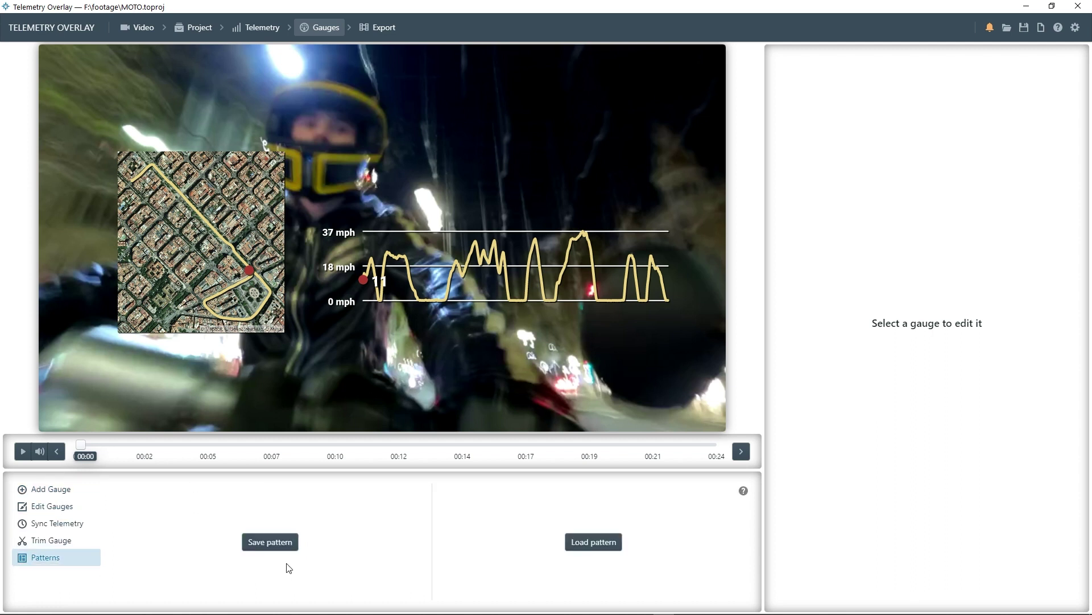
left_click(602, 548)
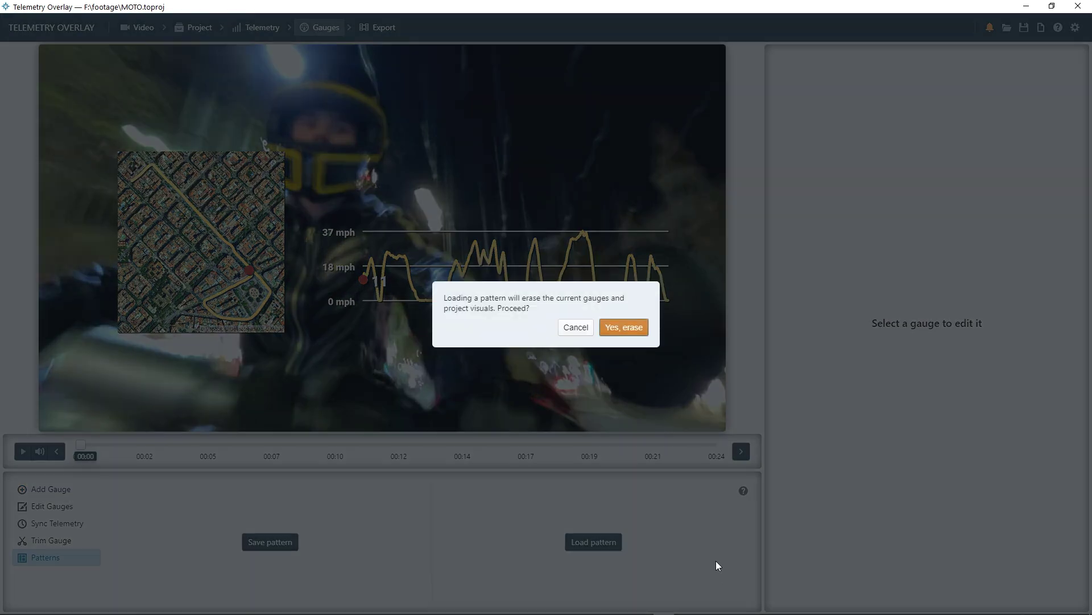
left_click(624, 327)
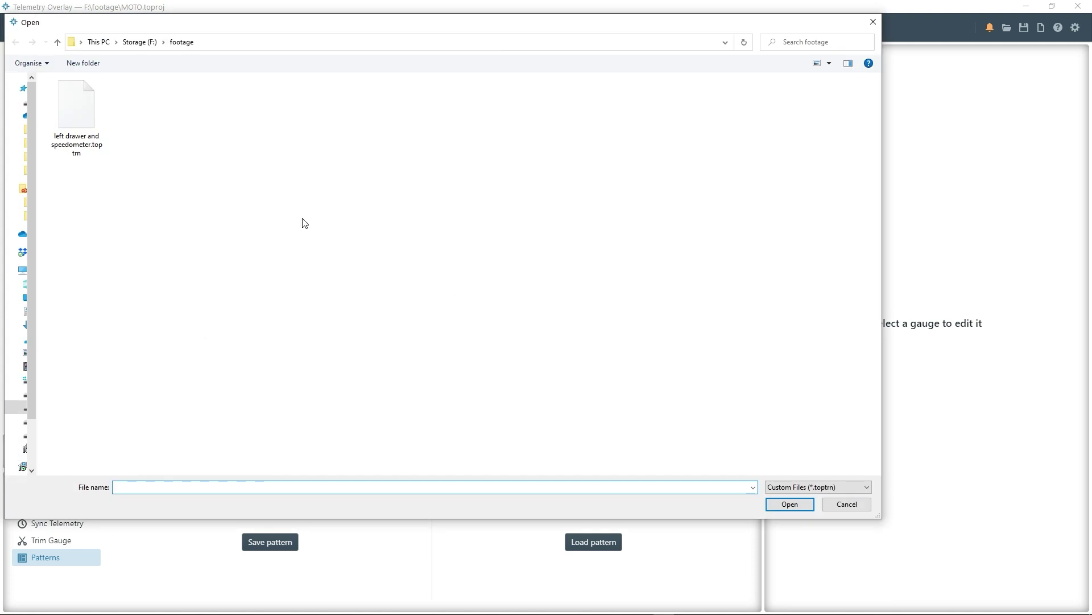
double_click(73, 112)
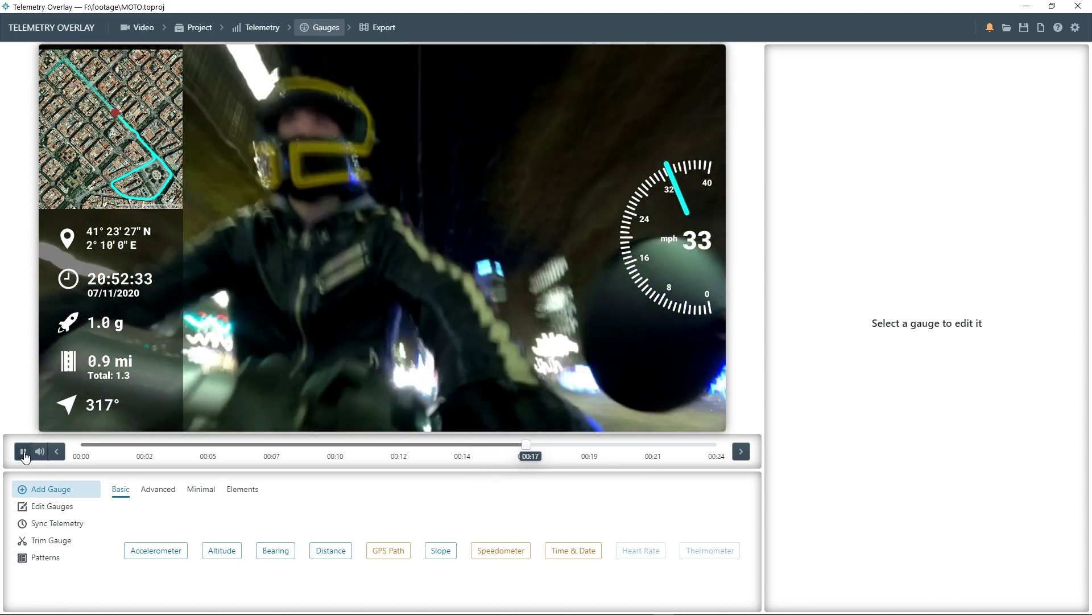
left_click(24, 451)
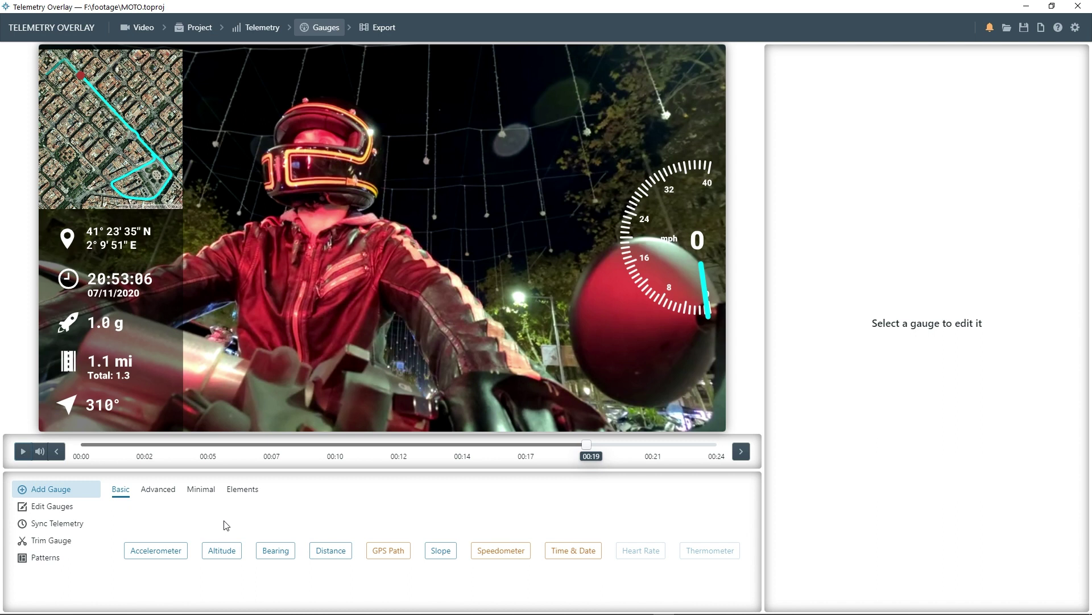
left_click(1058, 27)
left_click(385, 77)
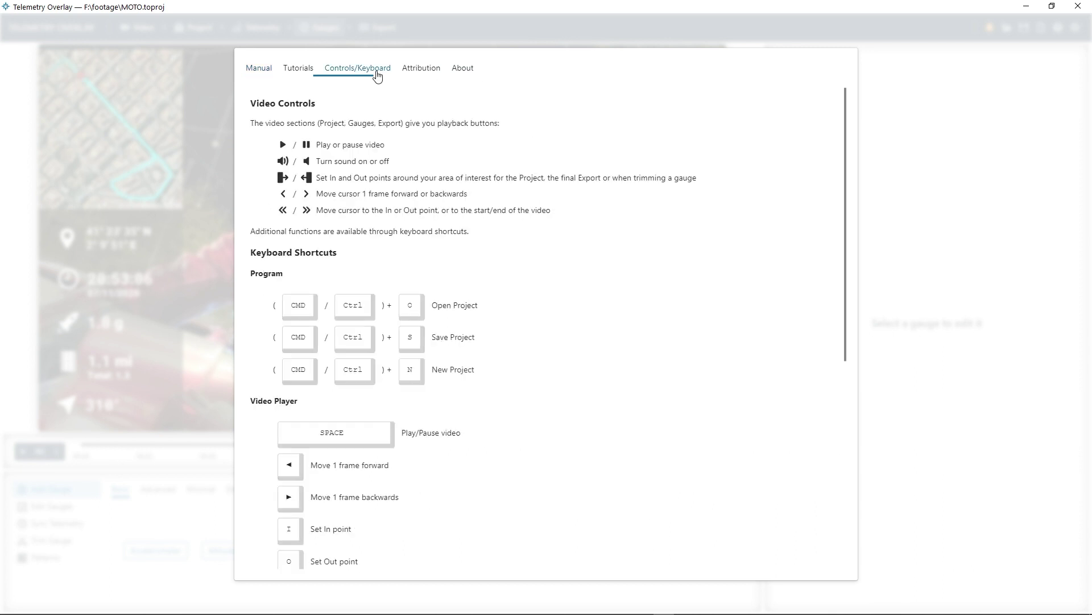
scroll(653, 324, "down", 6)
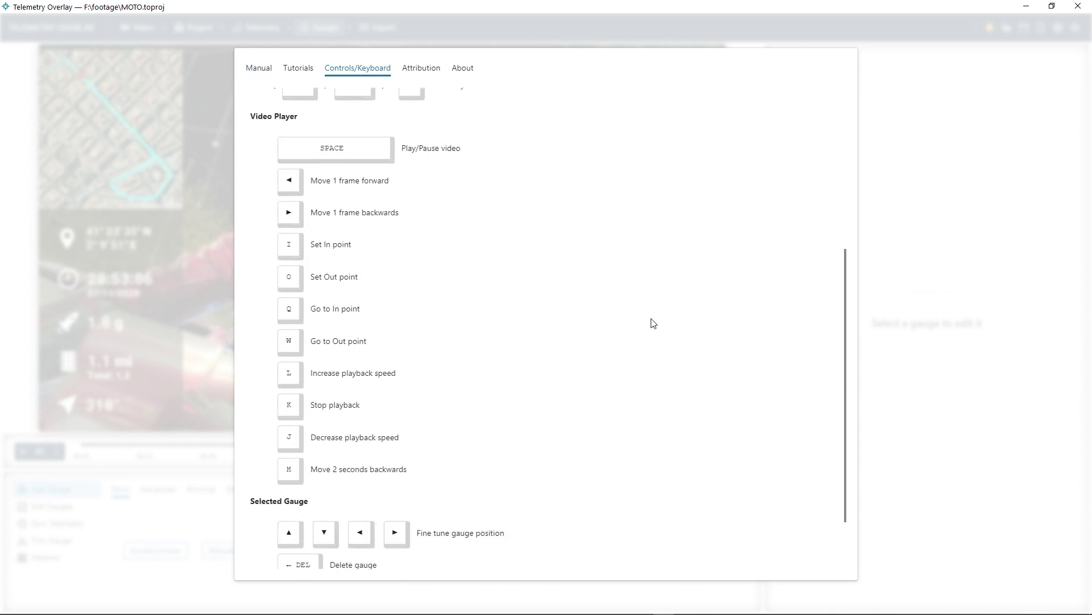
scroll(598, 332, "up", 6)
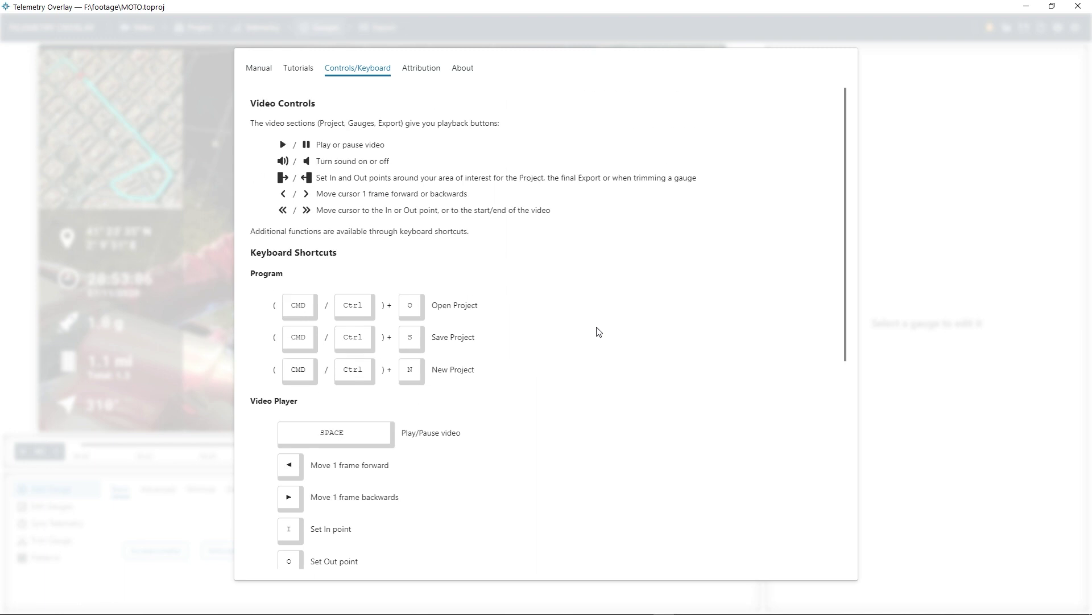
left_click(939, 256)
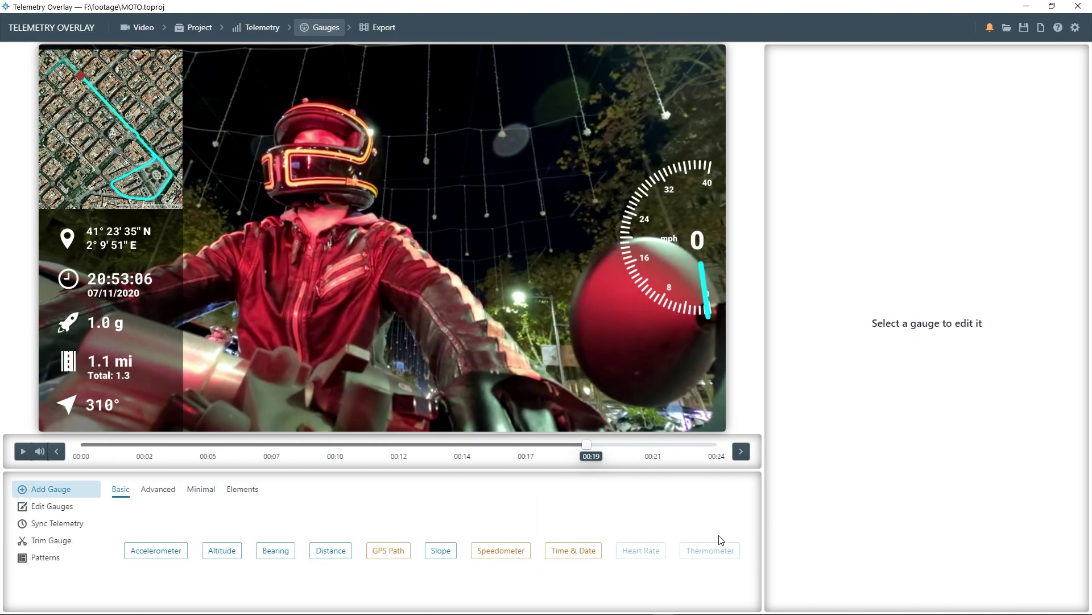